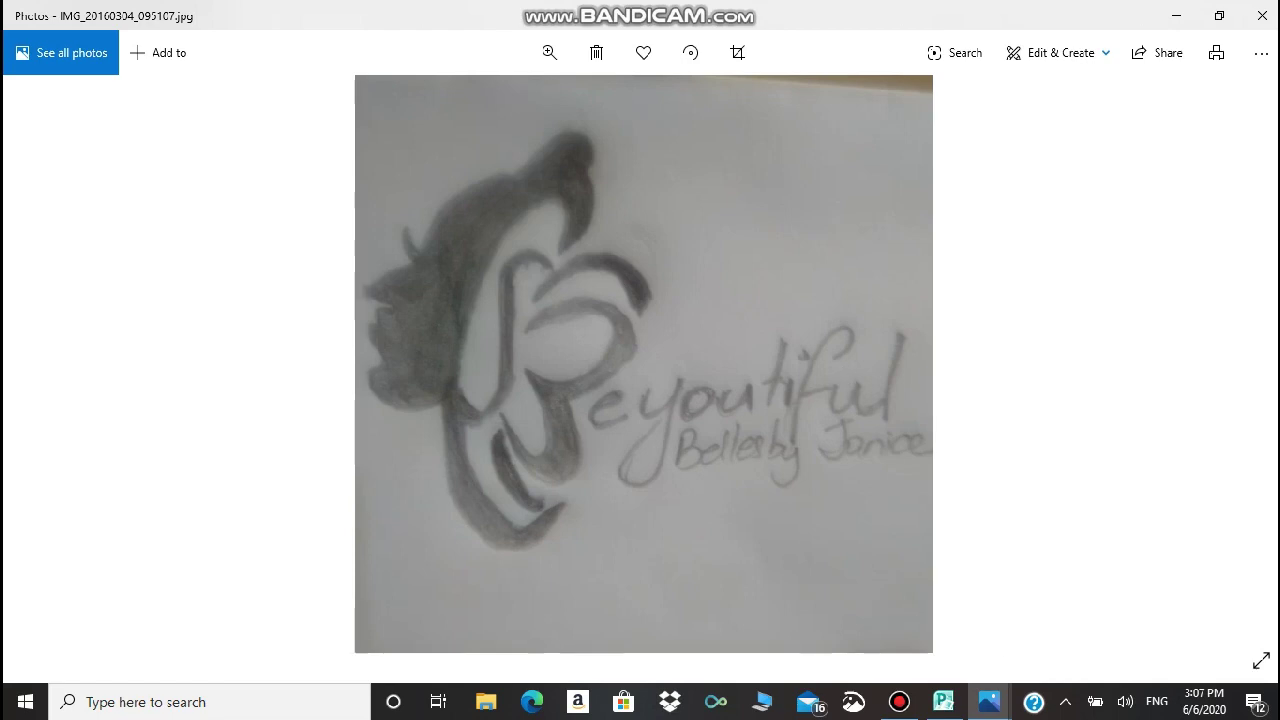
Compare the open logo images, from the pencil sketch through the coloured lettered logo to the round badge version.
mouse_move(988, 702)
left_click(795, 638)
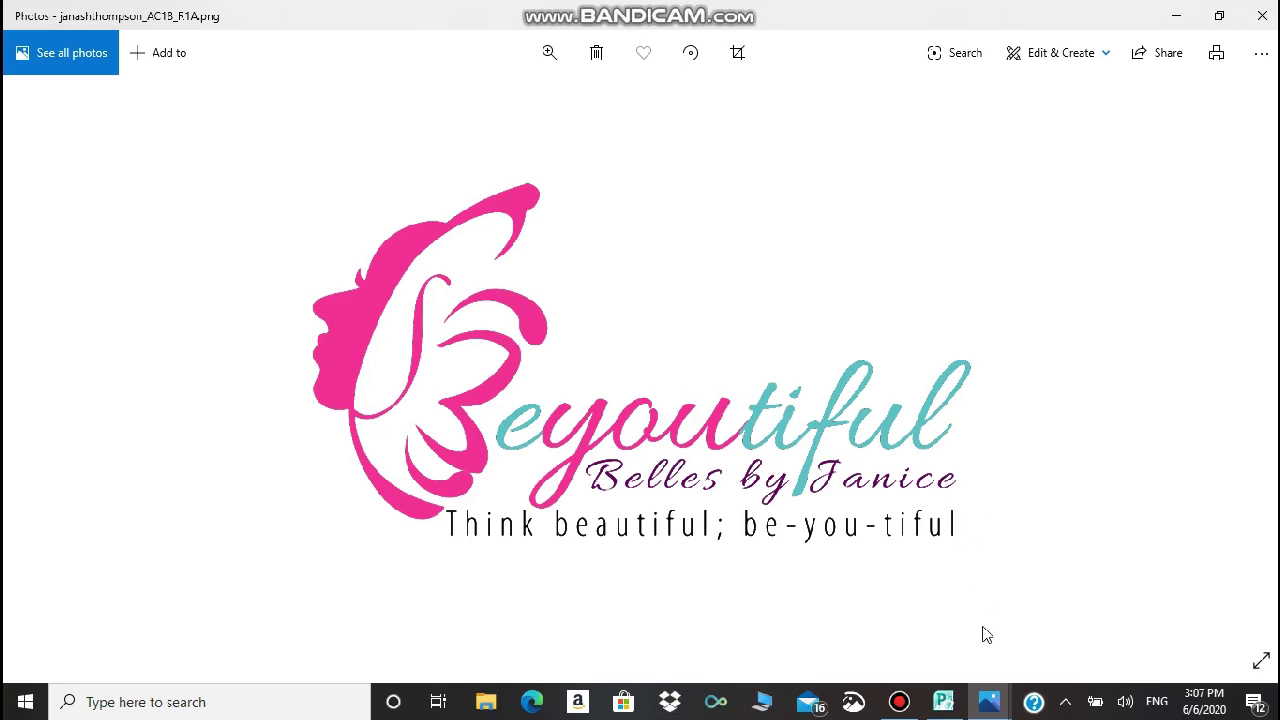
mouse_move(990, 705)
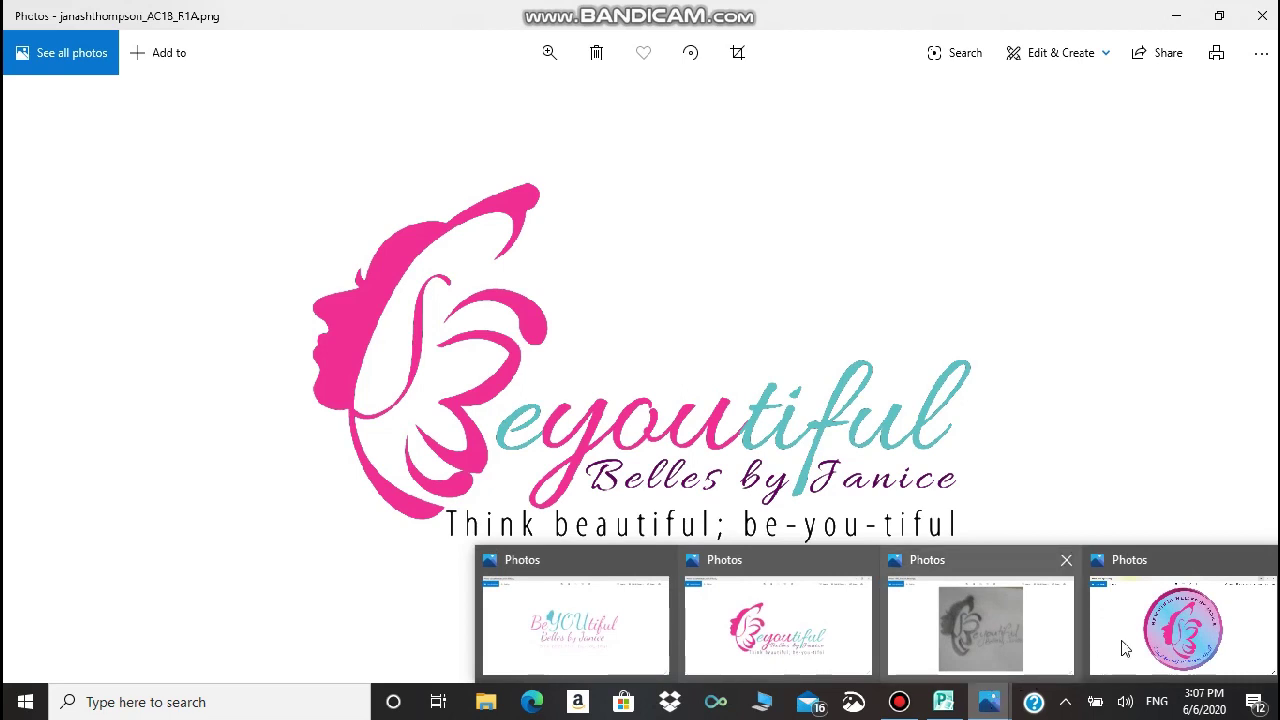
left_click(1163, 614)
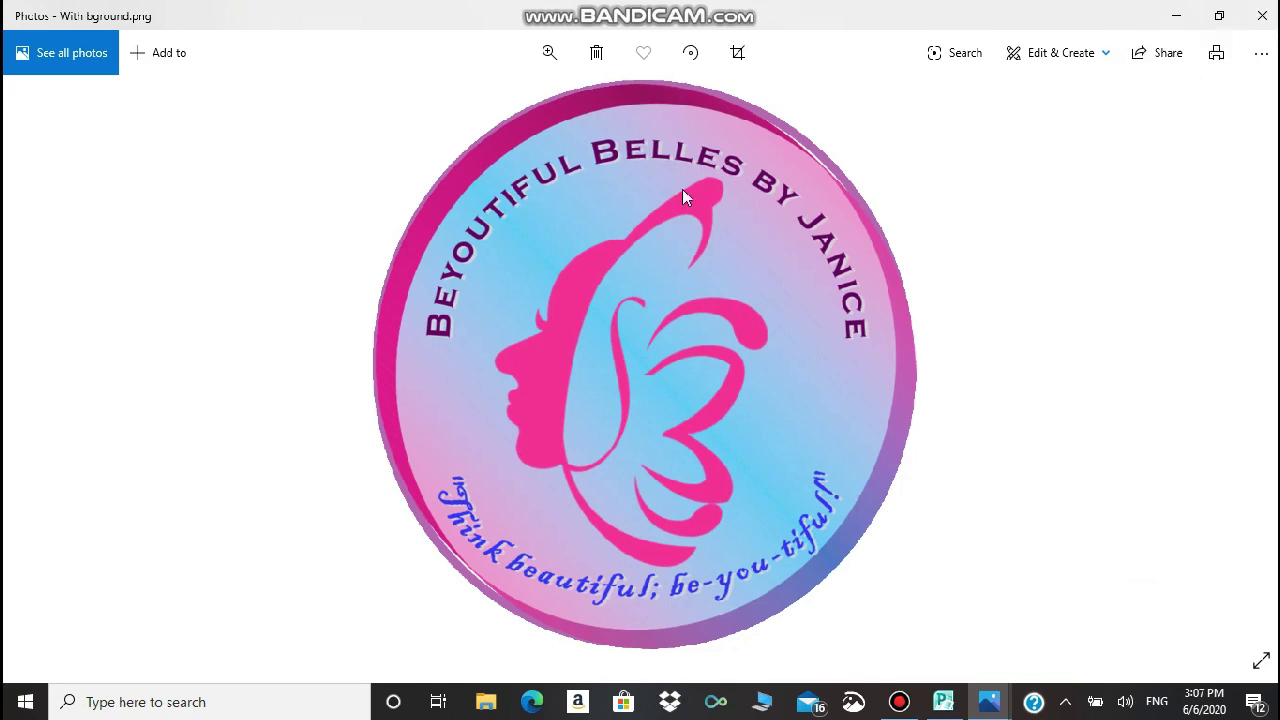
Close the open logo image windows to return to the desktop.
left_click(1262, 15)
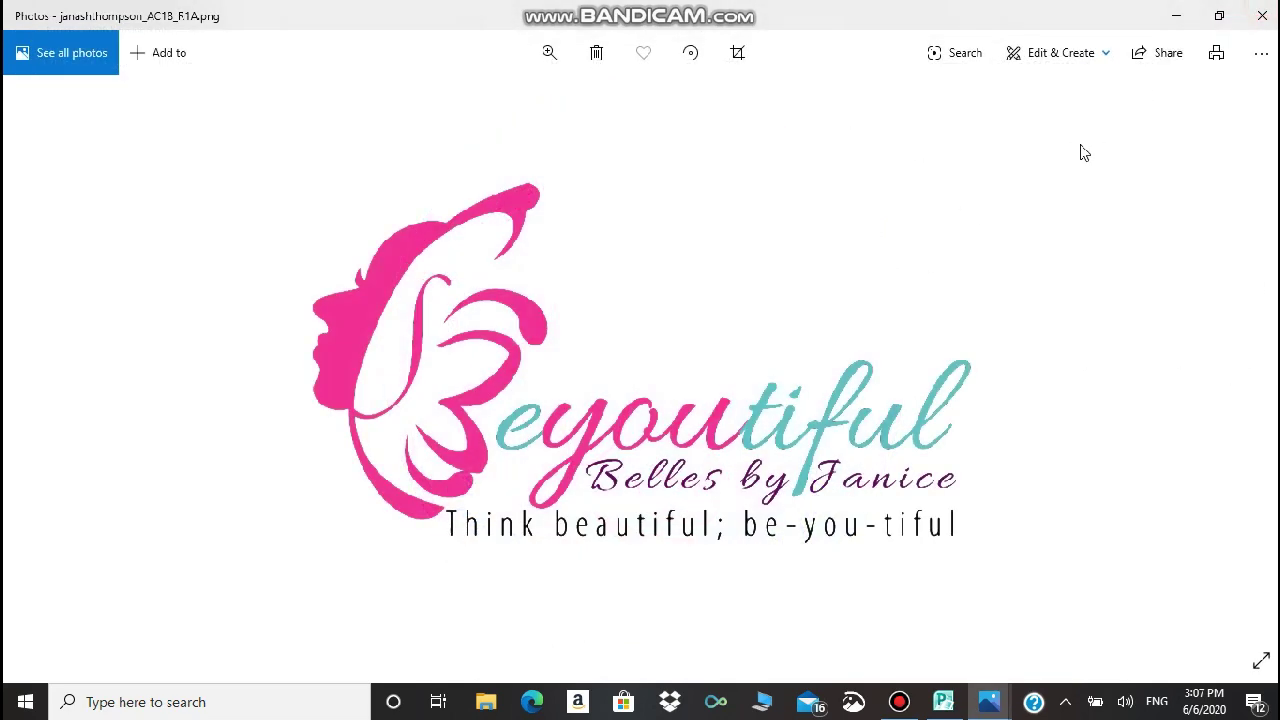
left_click(1262, 15)
left_click(1262, 16)
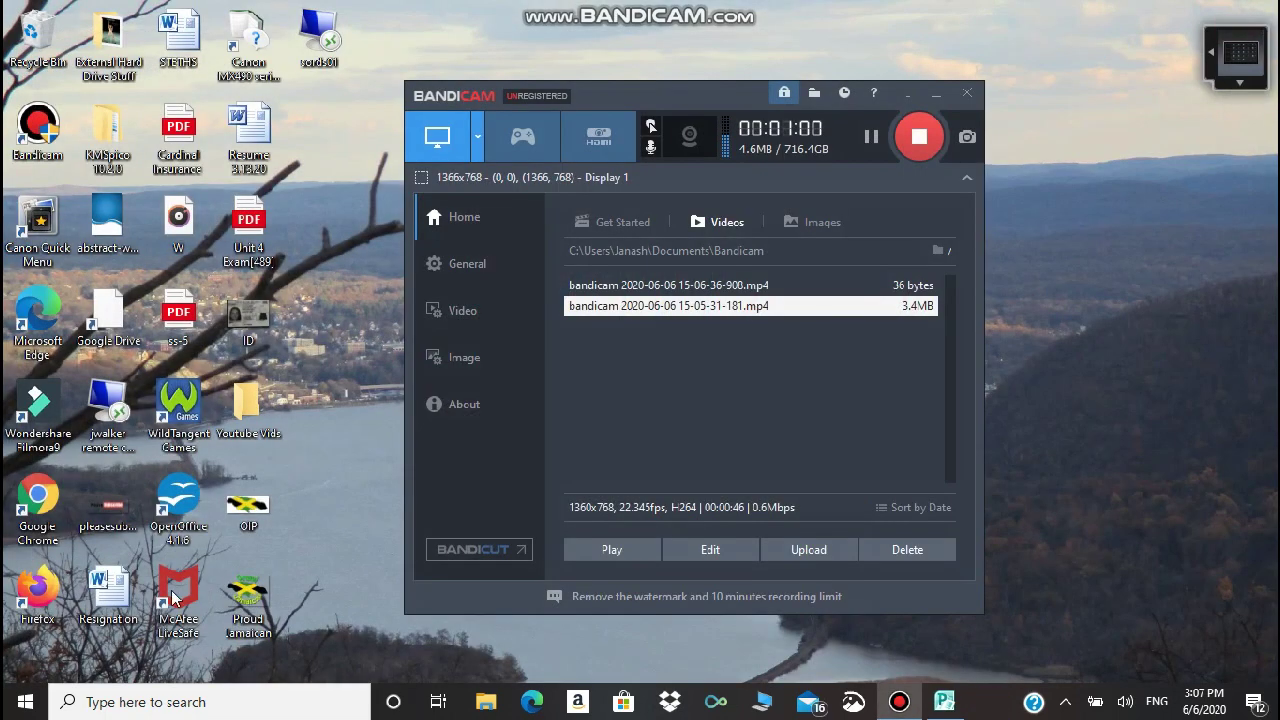
Find Paint 3D through the system search and launch it with a blank canvas.
left_click(190, 703)
type("paint")
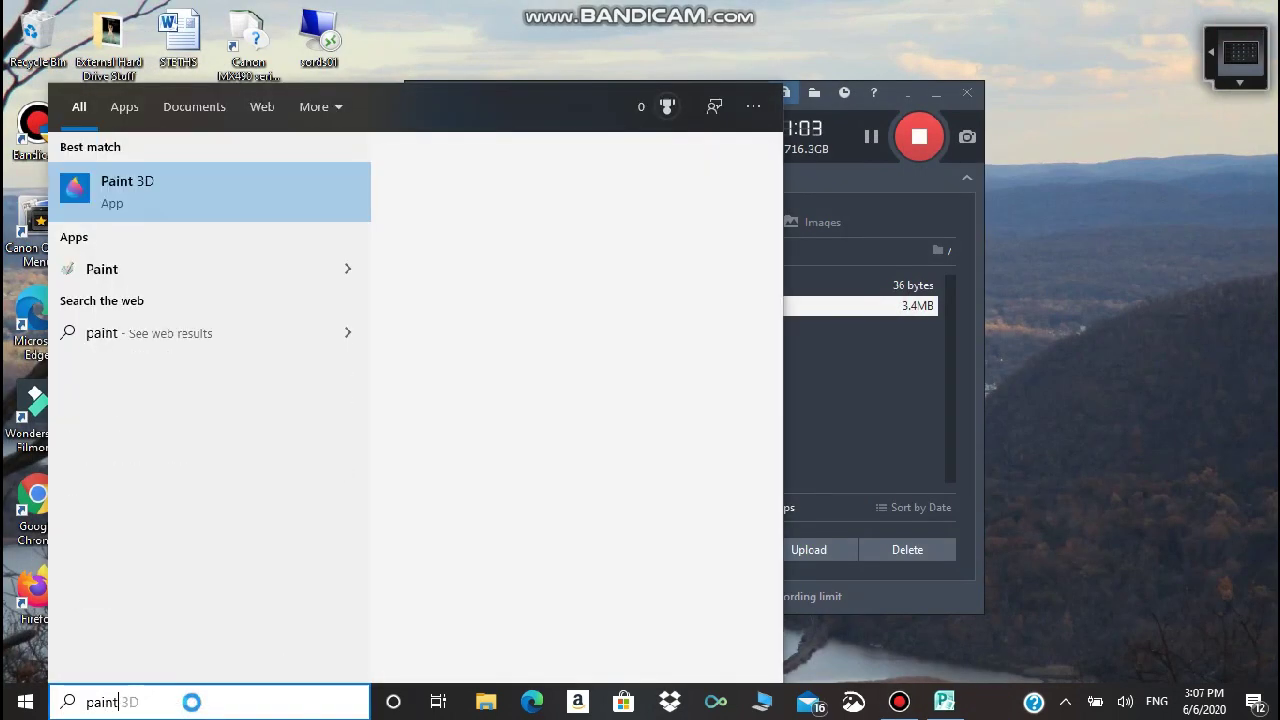
left_click(275, 207)
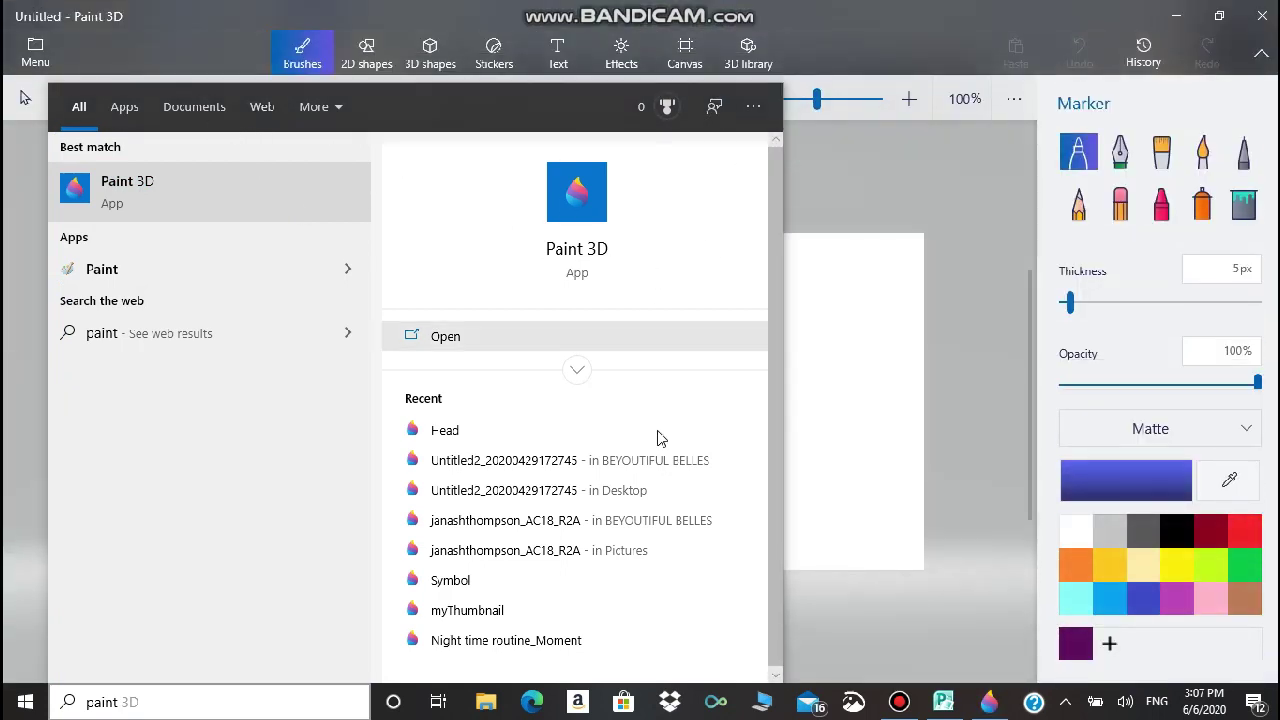
left_click(858, 172)
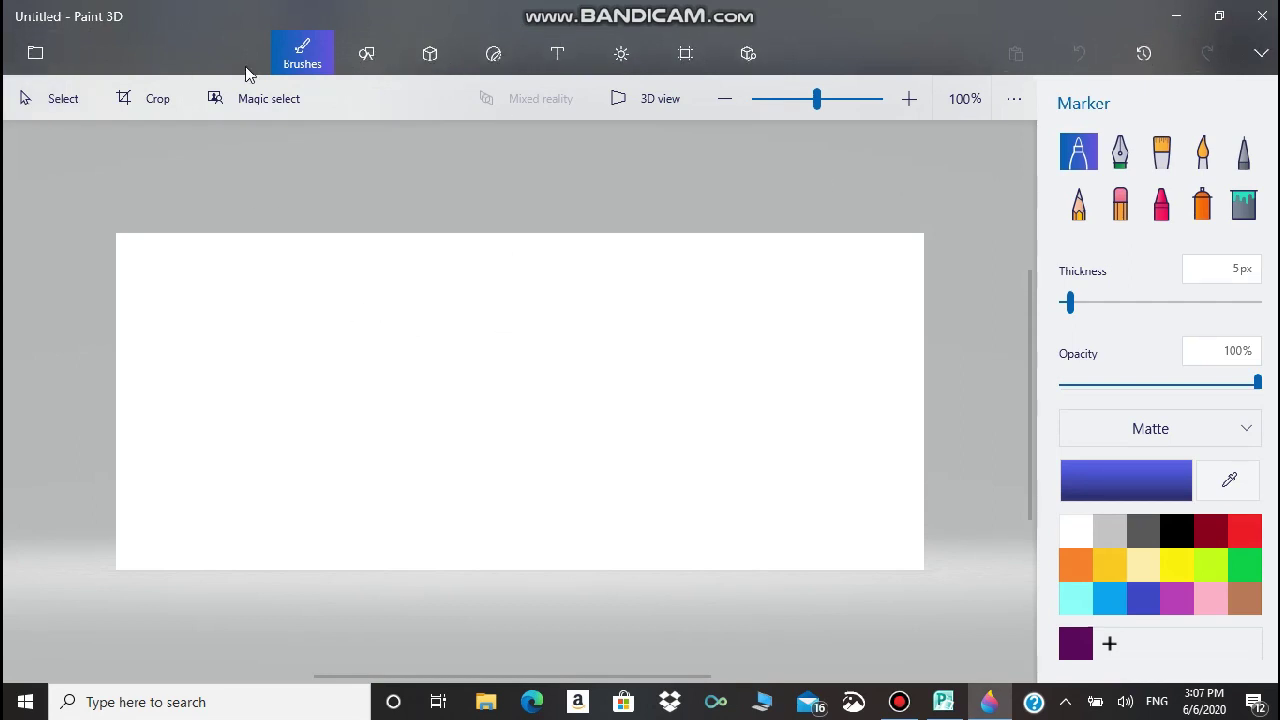
Browse the image files and open the transparent logo Untitled2_20200429172745.png.
left_click(35, 52)
left_click(428, 114)
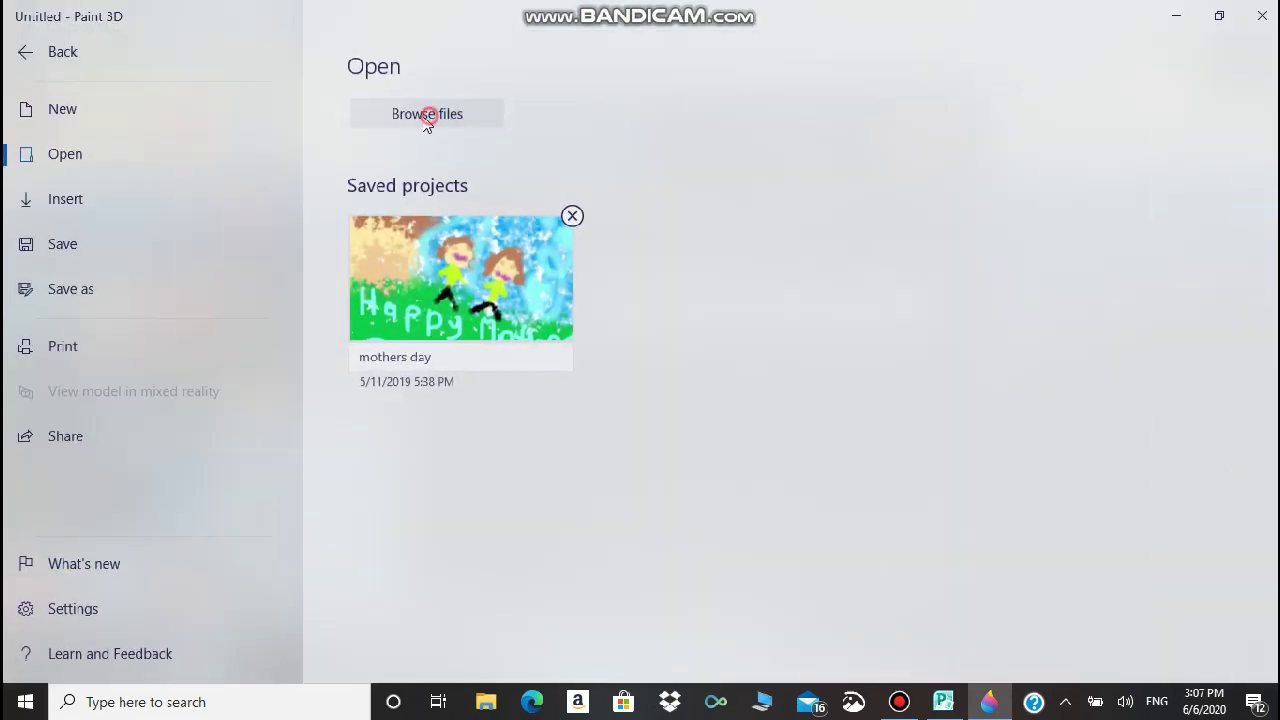
scroll(355, 228, "down", 5)
double_click(337, 298)
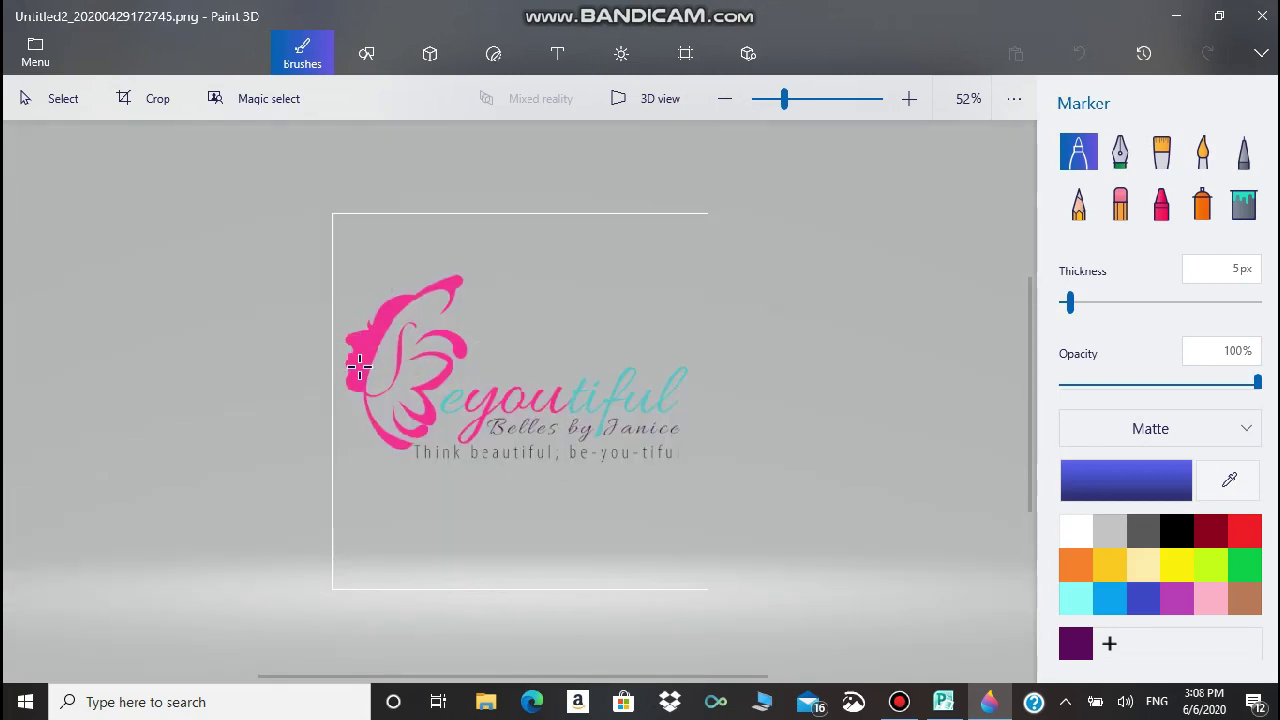
Erase most of the logo's lettering beside the butterfly face with a 74 px Eraser.
scroll(461, 388, "up", 3)
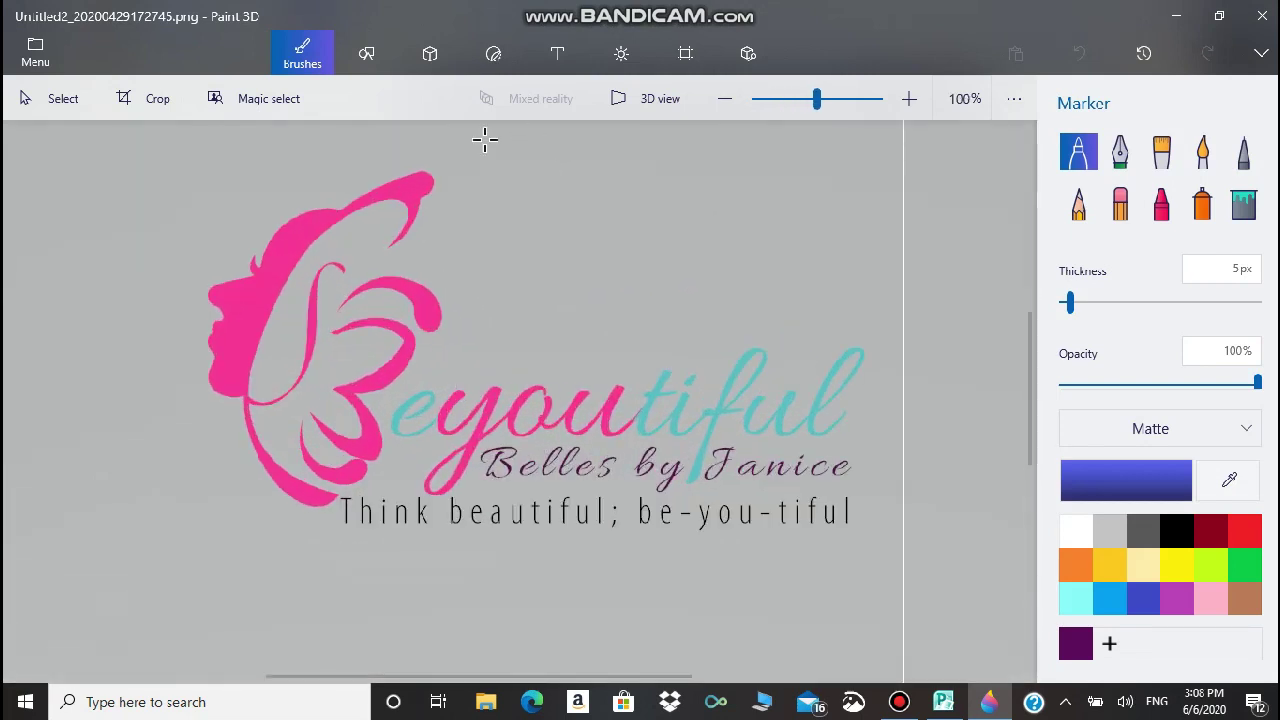
left_click(1120, 203)
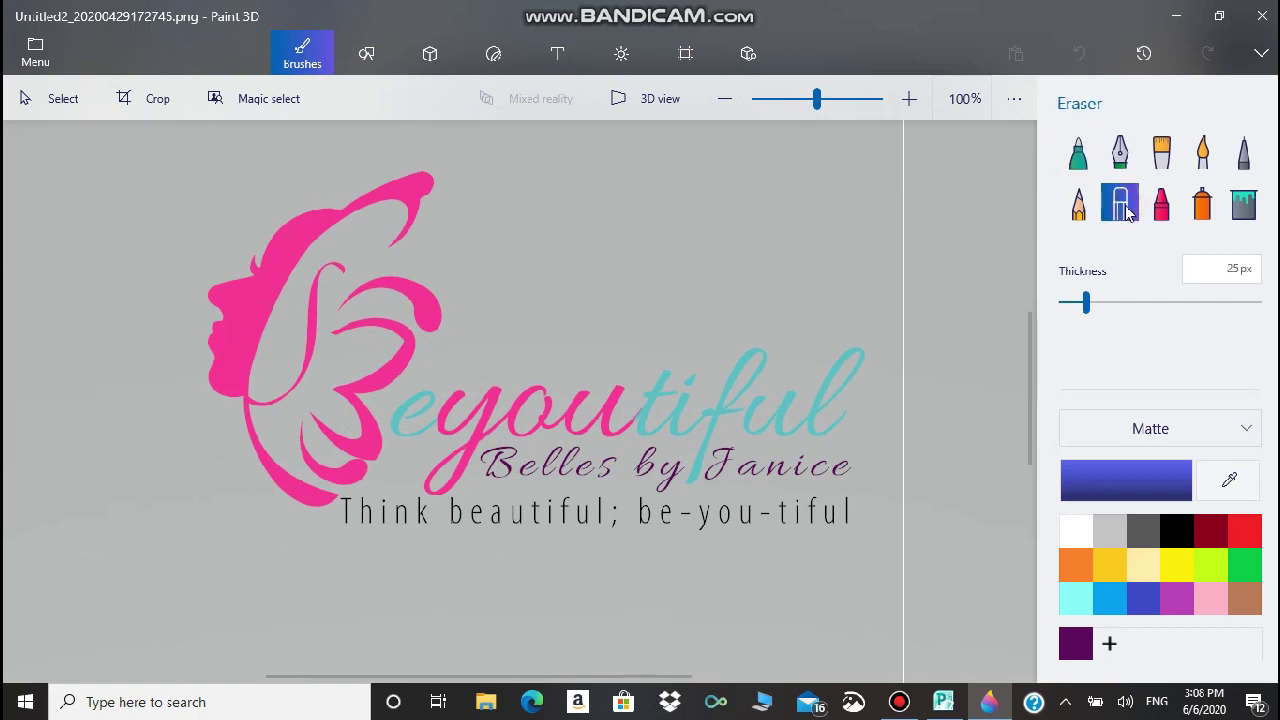
left_click_drag(1088, 310, 1134, 306)
mouse_move(760, 380)
left_mouse_down()
mouse_move(731, 403)
mouse_move(791, 507)
mouse_move(849, 534)
mouse_move(580, 500)
mouse_move(577, 449)
mouse_move(443, 477)
mouse_move(423, 526)
mouse_move(380, 524)
mouse_move(716, 401)
left_mouse_up()
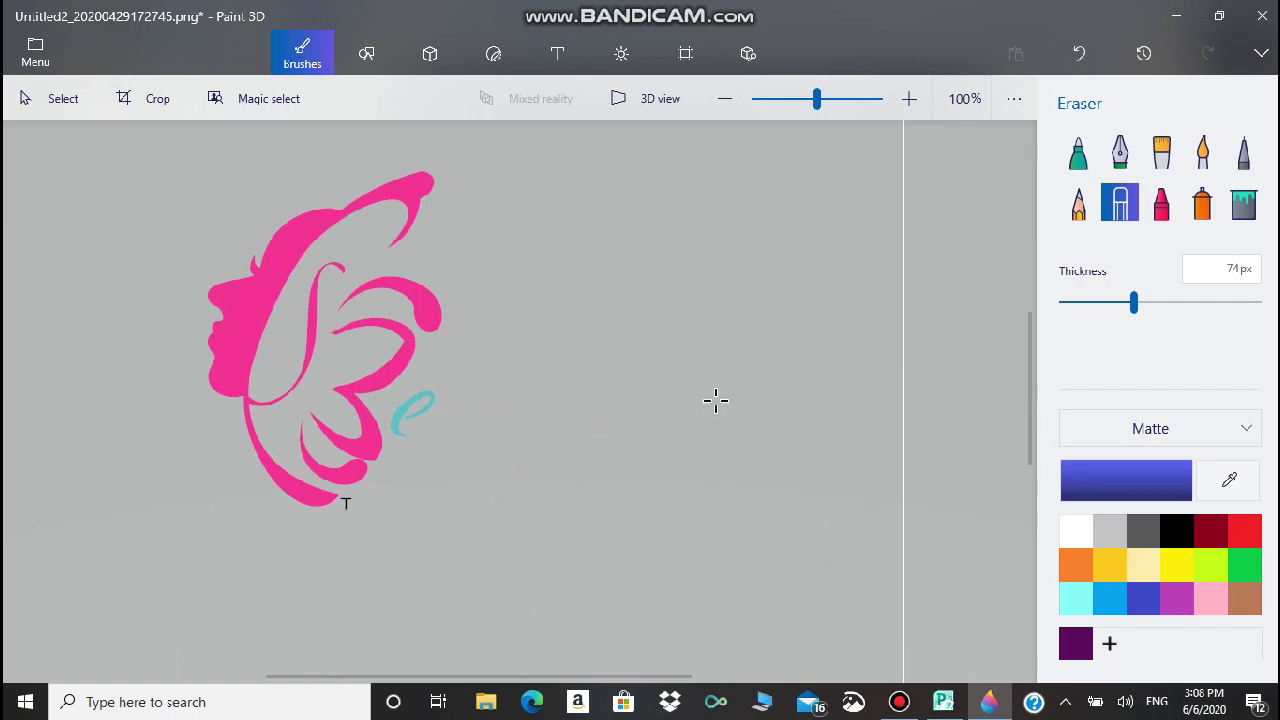
Erase the leftover "e" and "T" close to the butterfly wings with a 19 px Eraser.
left_click_drag(817, 100, 818, 105)
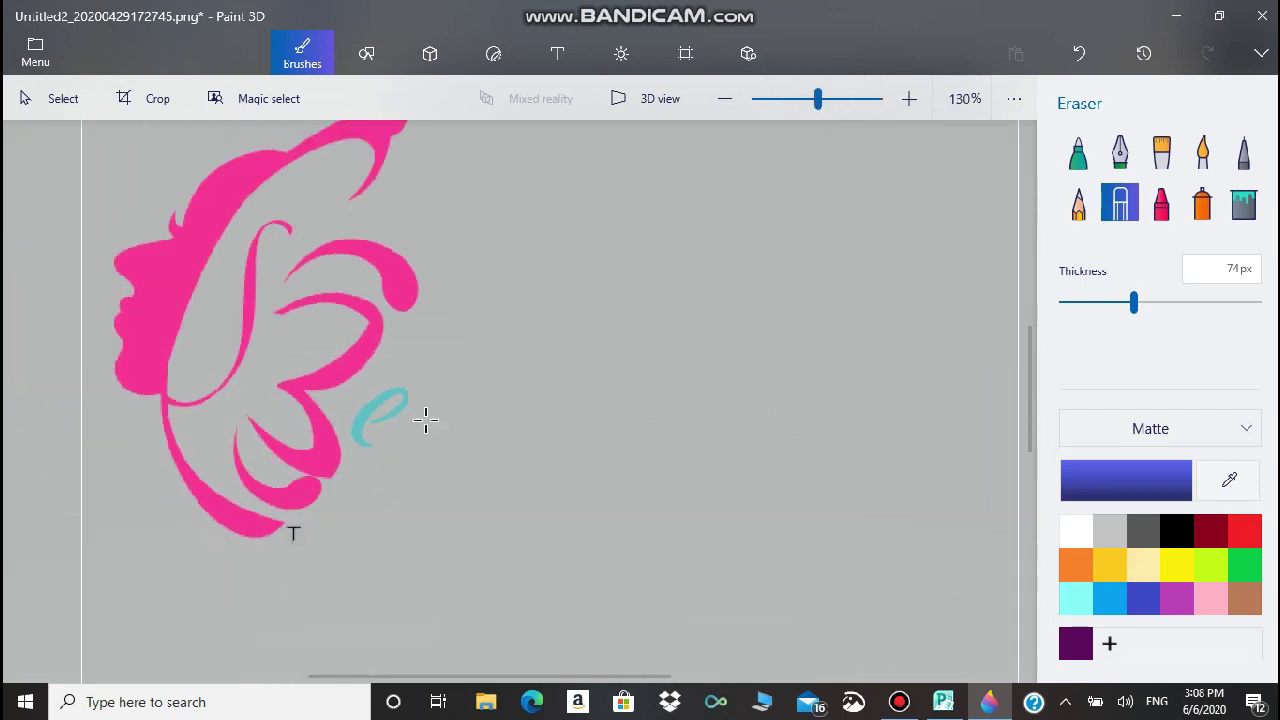
left_click(1136, 303)
left_click_drag(1135, 303, 1080, 303)
mouse_move(423, 376)
left_mouse_down()
mouse_move(367, 412)
mouse_move(360, 441)
mouse_move(407, 404)
left_mouse_up()
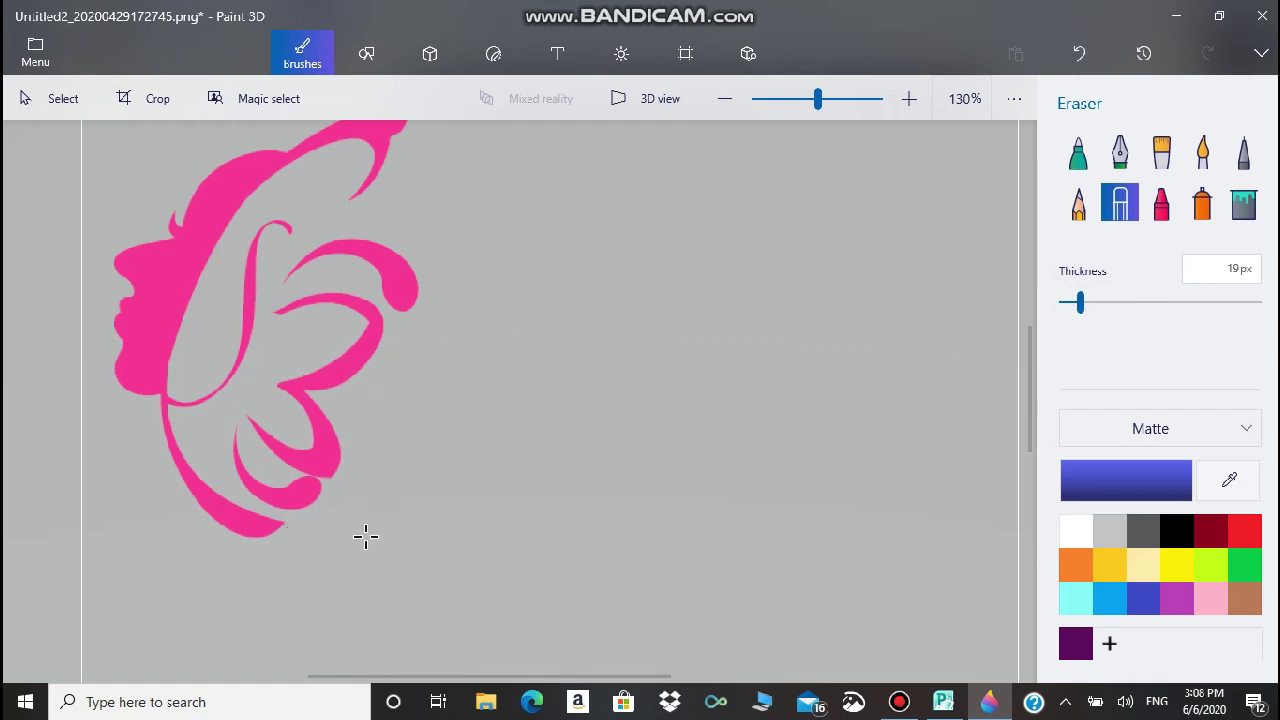
Save the butterfly face as a PNG image copy named Head on the Desktop, and close Paint 3D, saving the changes.
scroll(546, 286, "down", 5)
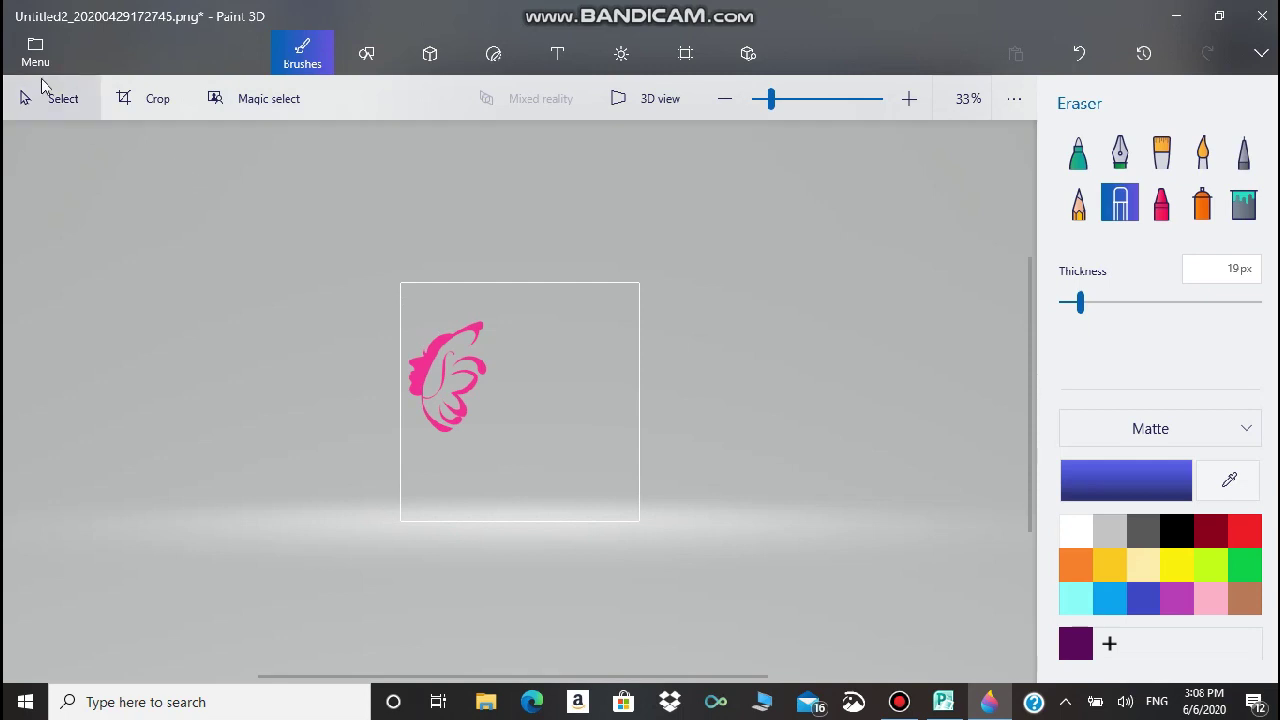
left_click(32, 48)
left_click(89, 289)
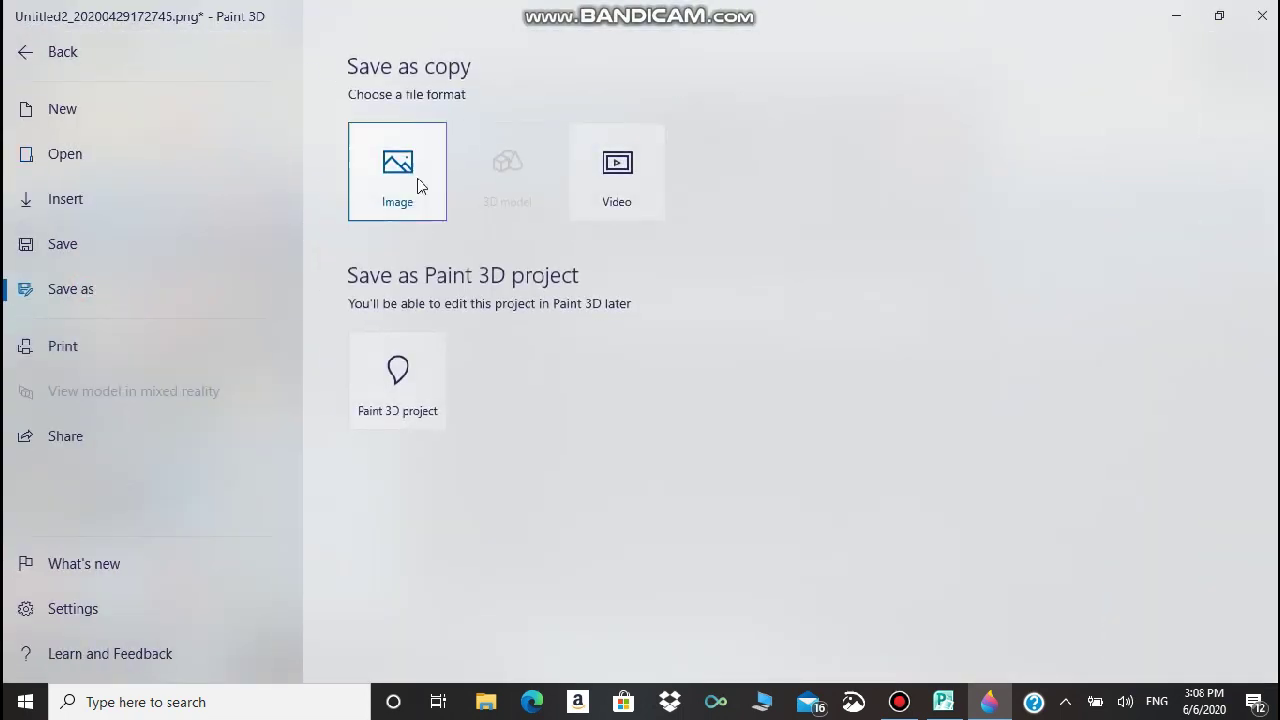
left_click(415, 180)
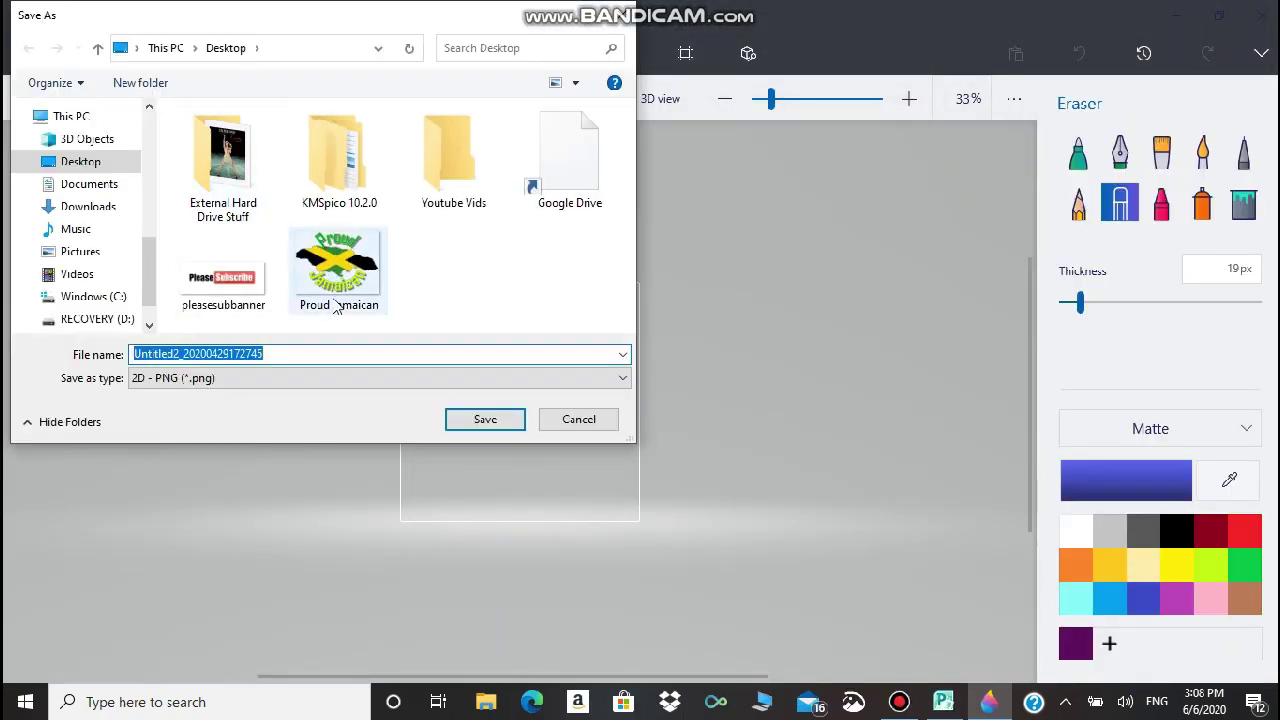
type("Head")
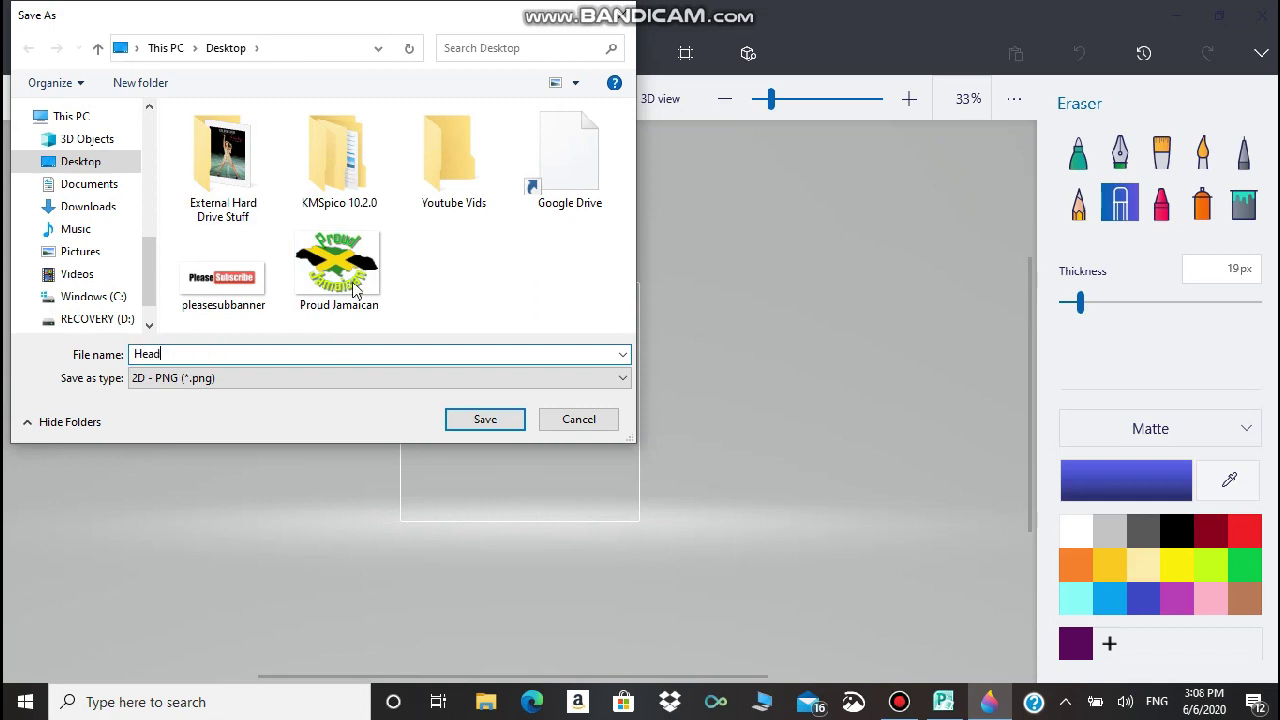
left_click(486, 420)
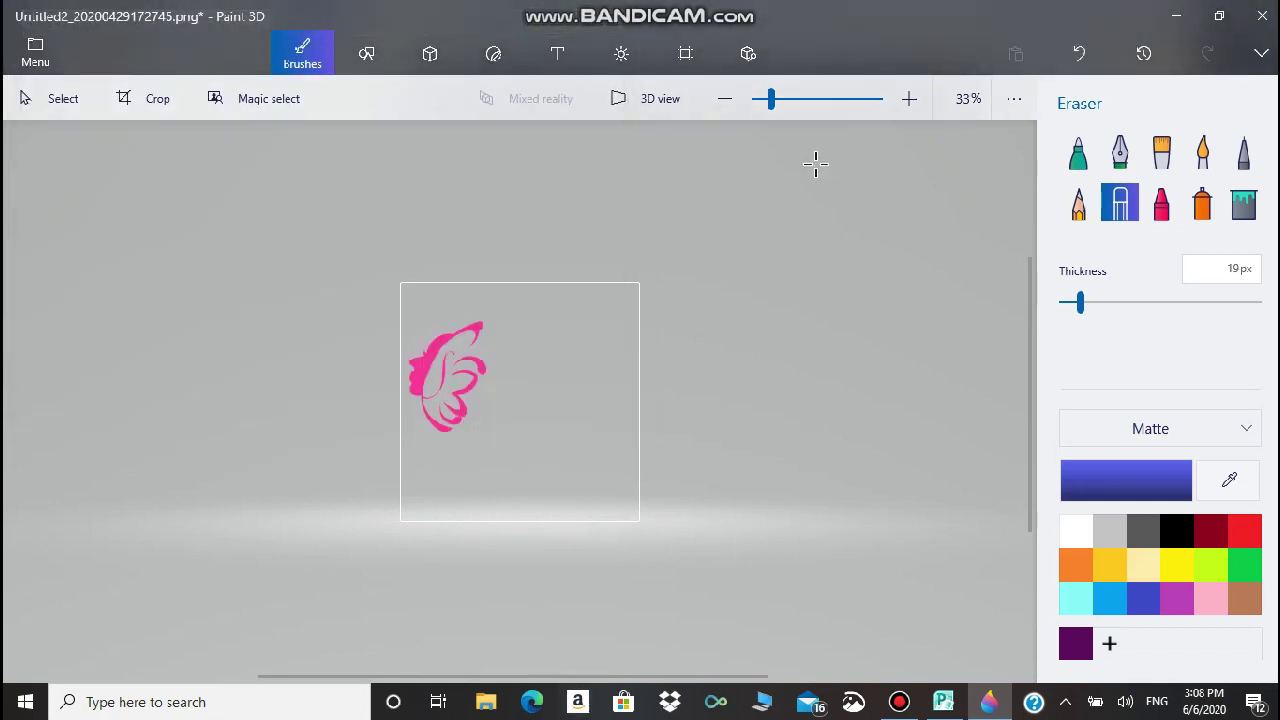
left_click(1268, 17)
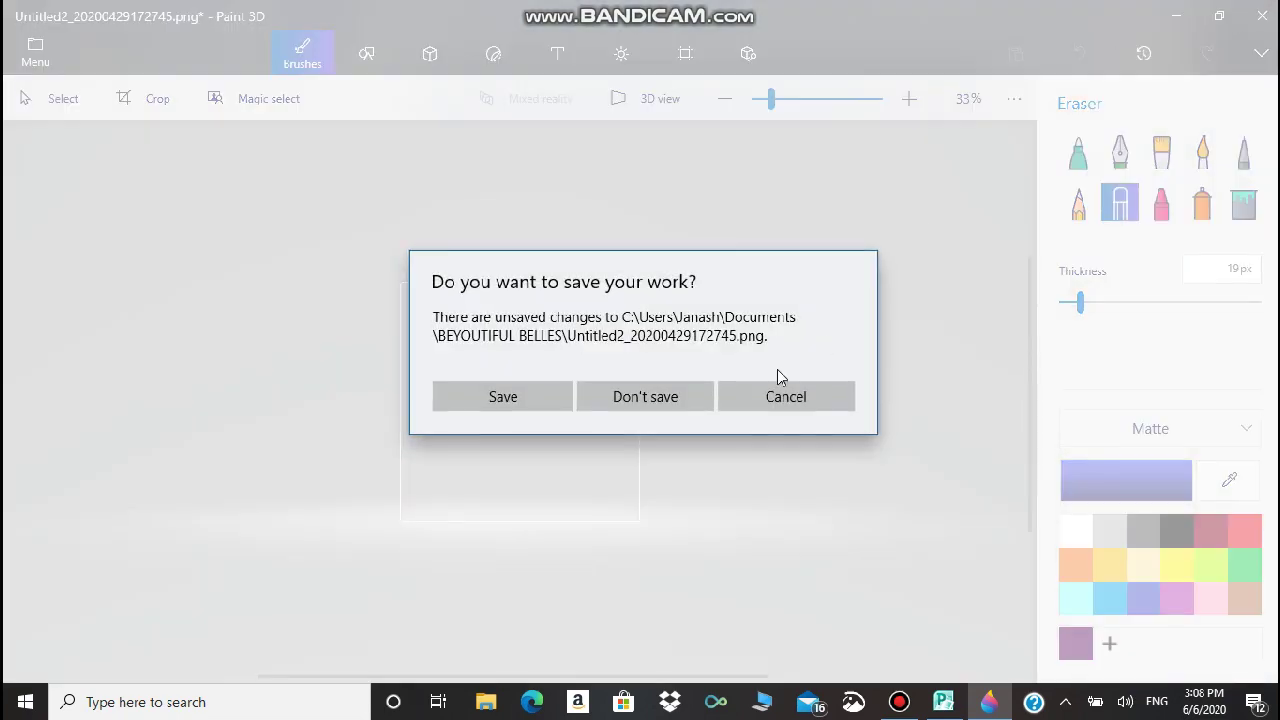
left_click(535, 400)
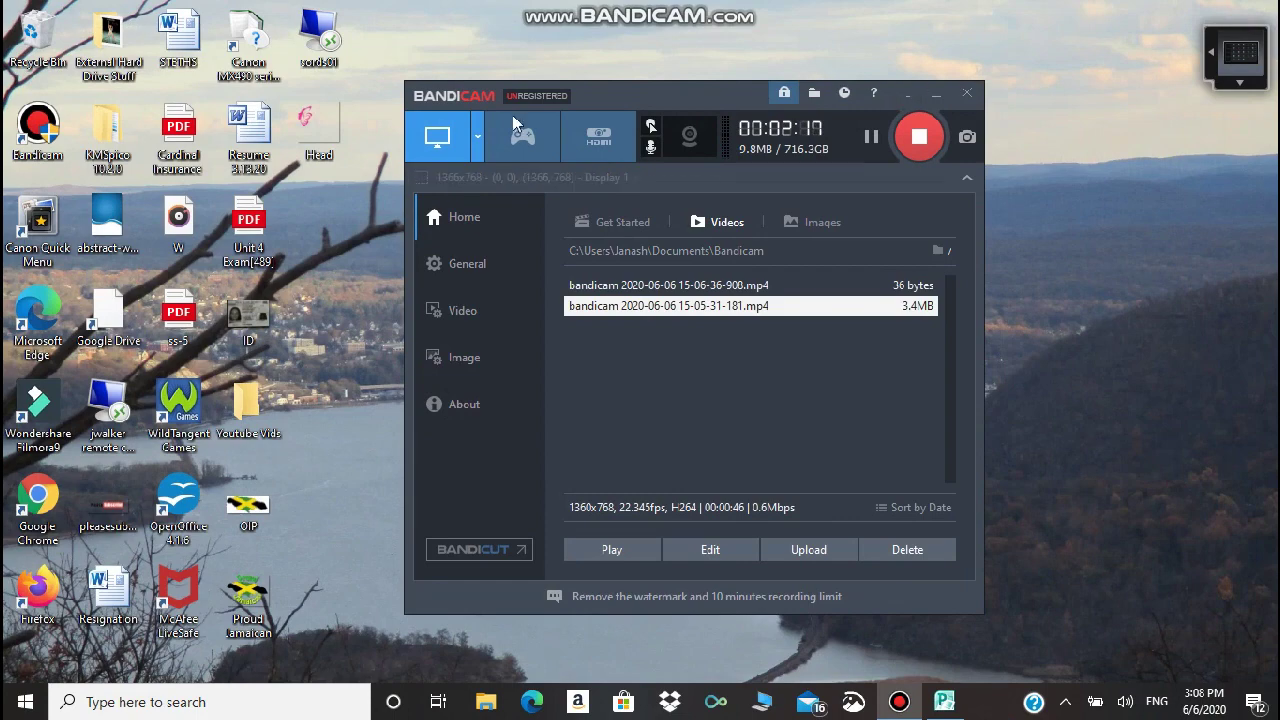
Launch Microsoft Publisher 2010, dismiss the activation wizard, and create a blank 11 x 8.5" publication in a maximized window.
left_click(112, 703)
type("publis")
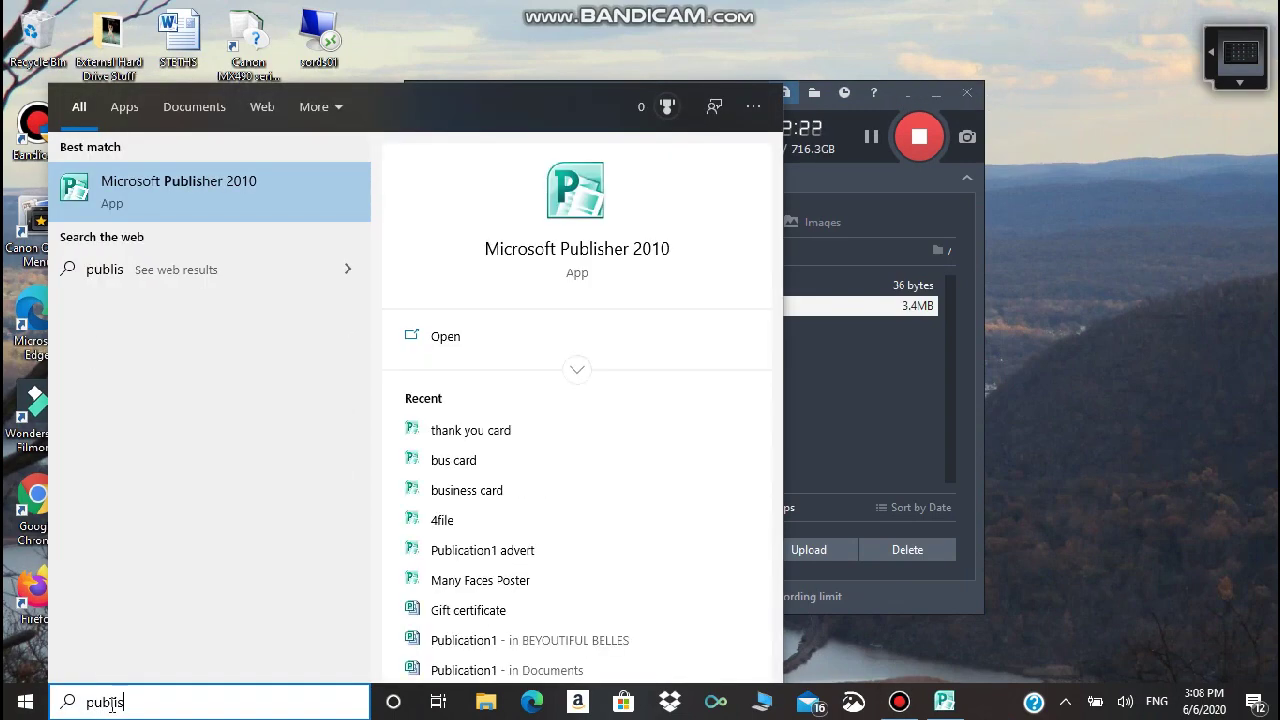
left_click(258, 202)
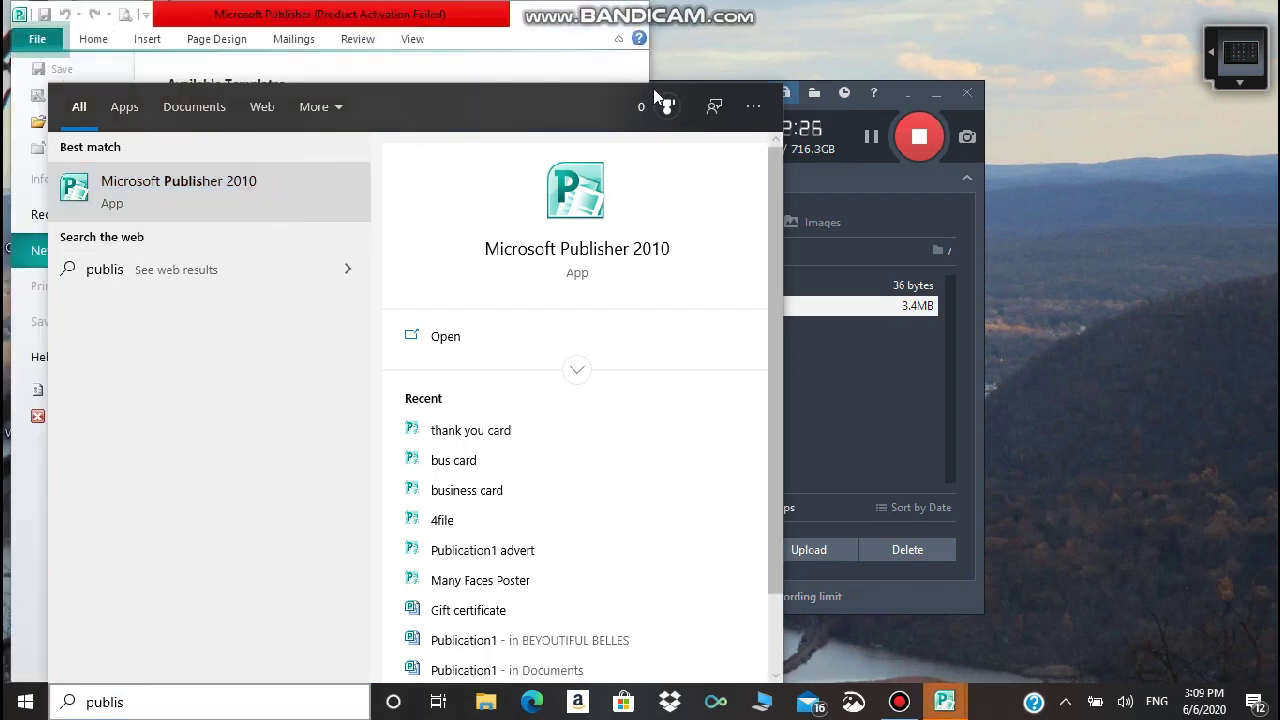
left_click(600, 62)
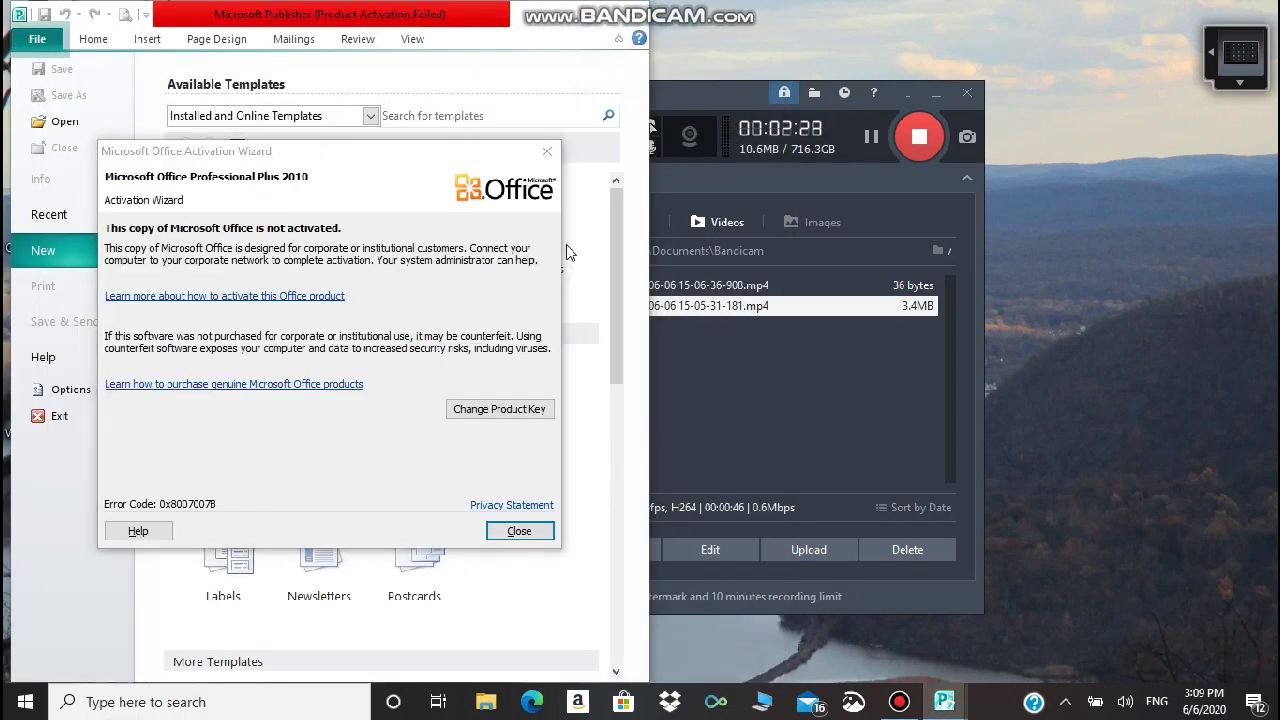
left_click(520, 531)
left_click(585, 14)
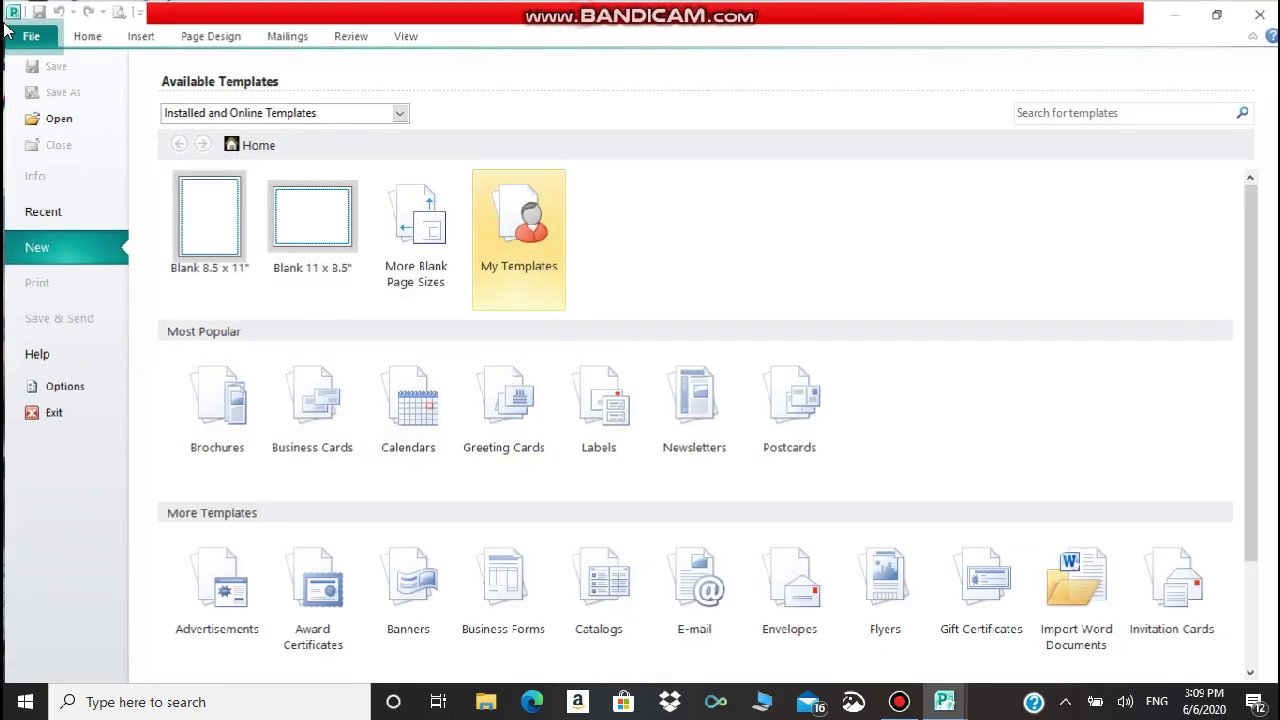
double_click(318, 220)
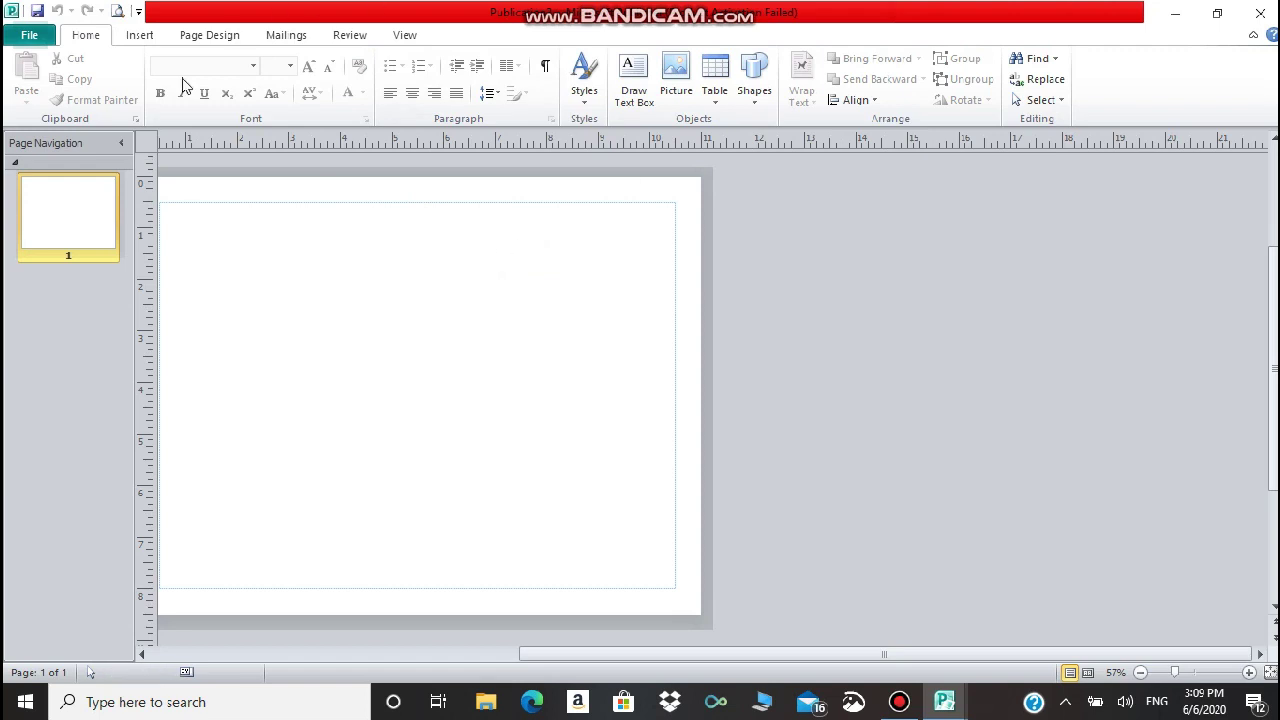
left_click_drag(751, 657, 653, 655)
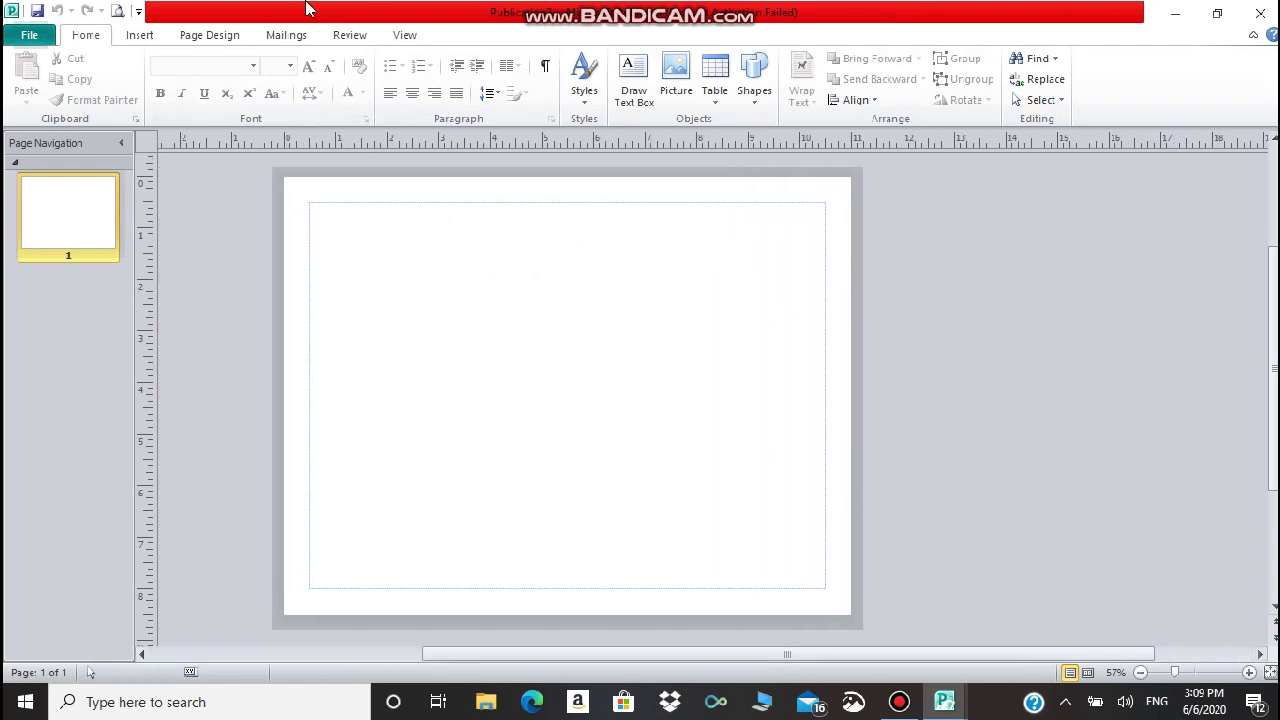
Draw a near-circular oval about 4.26" wide and 4.42" high in the middle of the page.
left_click(136, 38)
left_click(240, 78)
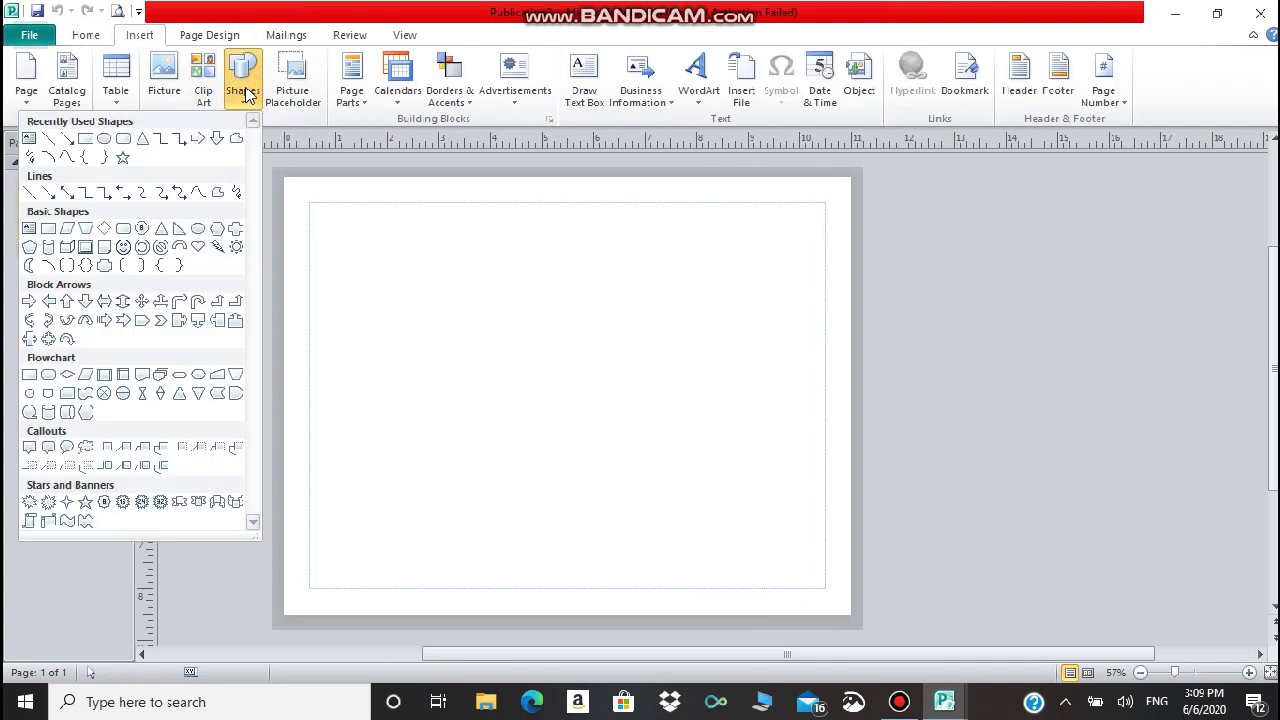
left_click(104, 140)
mouse_move(466, 280)
left_mouse_down()
mouse_move(640, 291)
mouse_move(654, 440)
mouse_move(686, 507)
left_mouse_up()
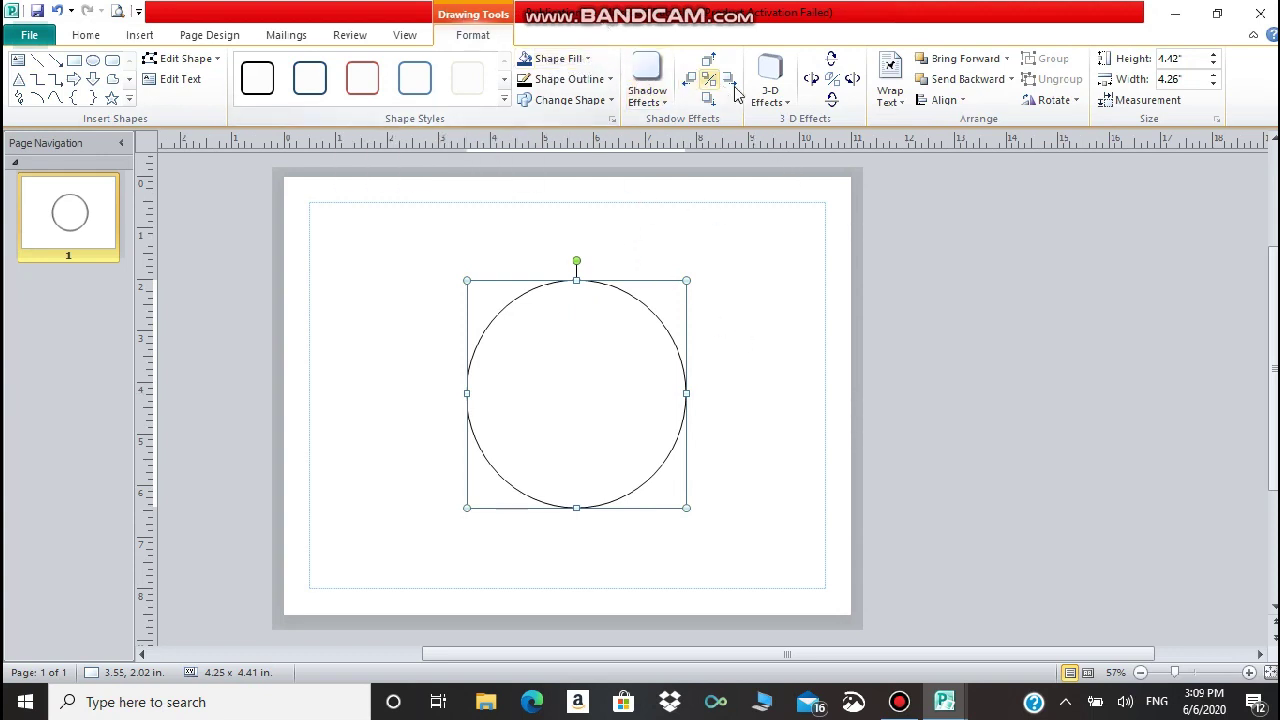
Apply the second Parallel 3-D effect to the circle and set its outline to the purple scheme colour.
left_click(771, 92)
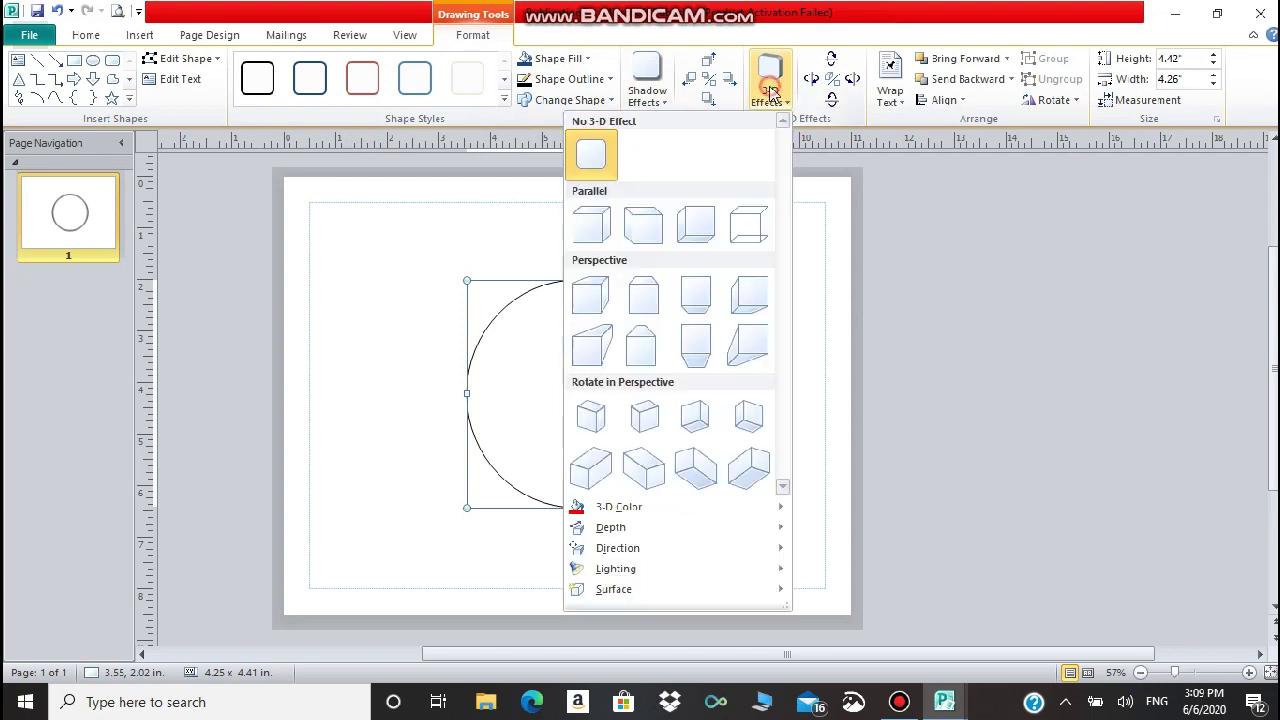
left_click(649, 230)
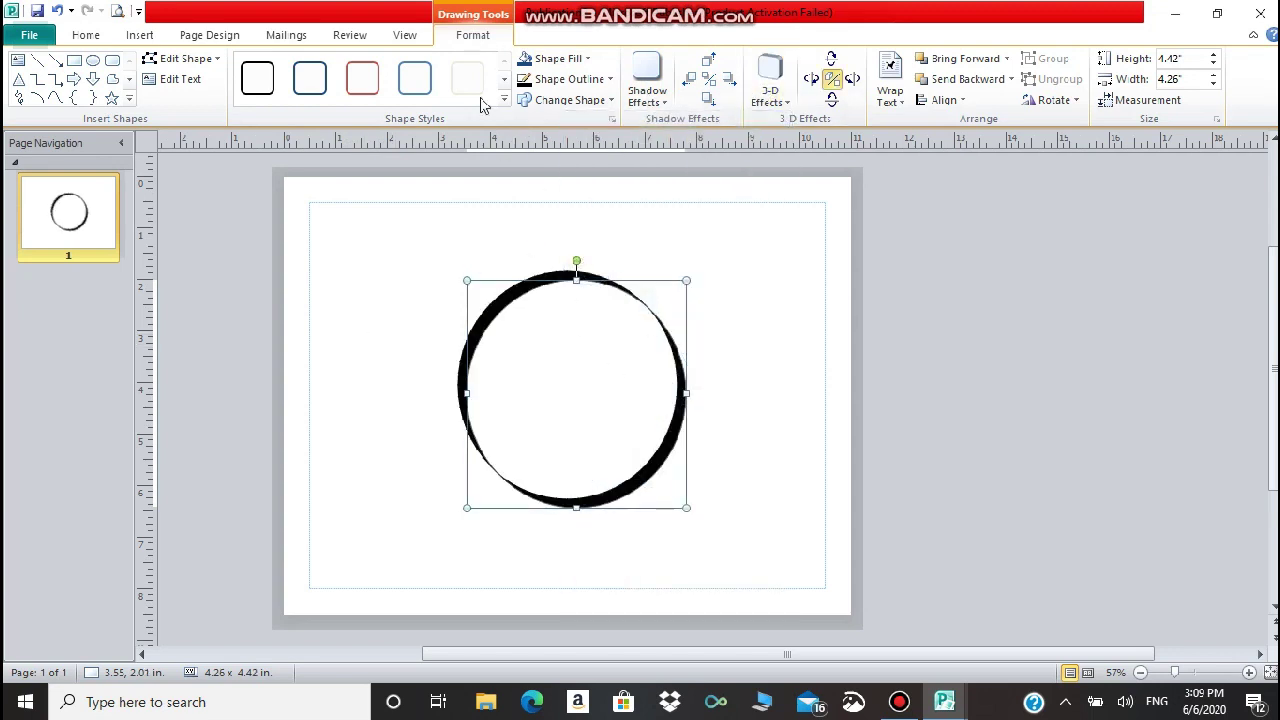
left_click(588, 88)
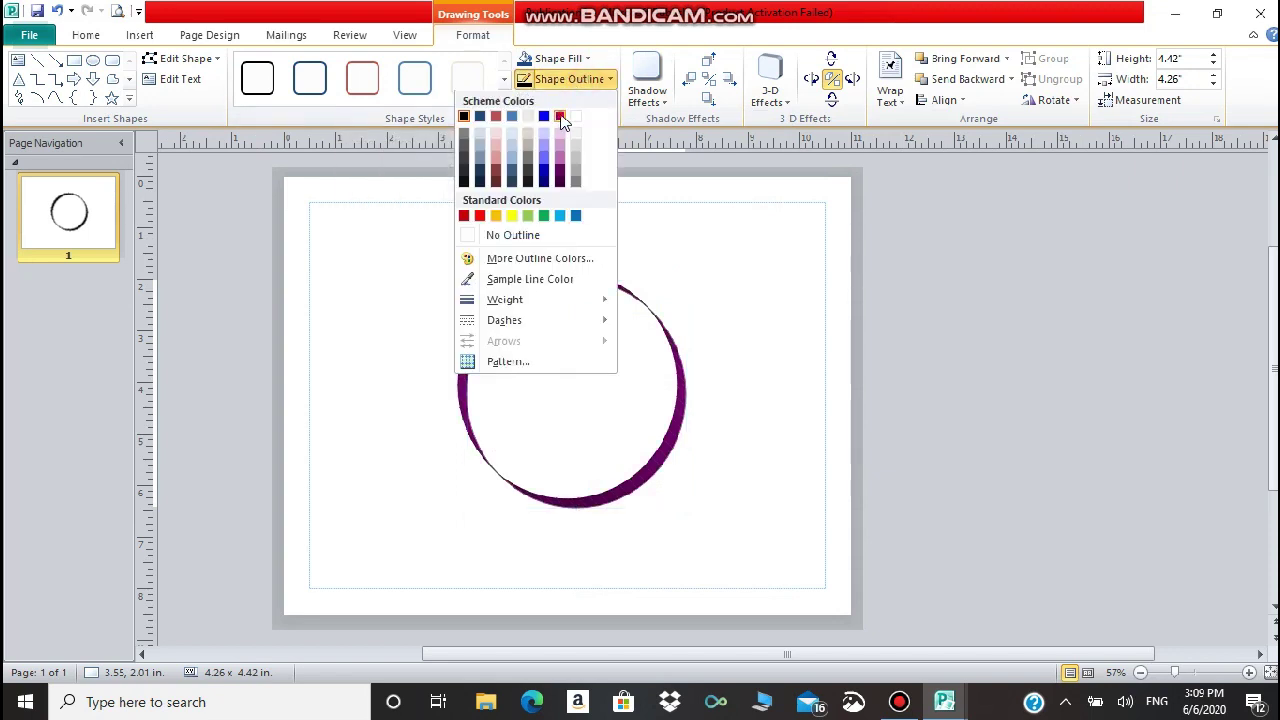
left_click(559, 116)
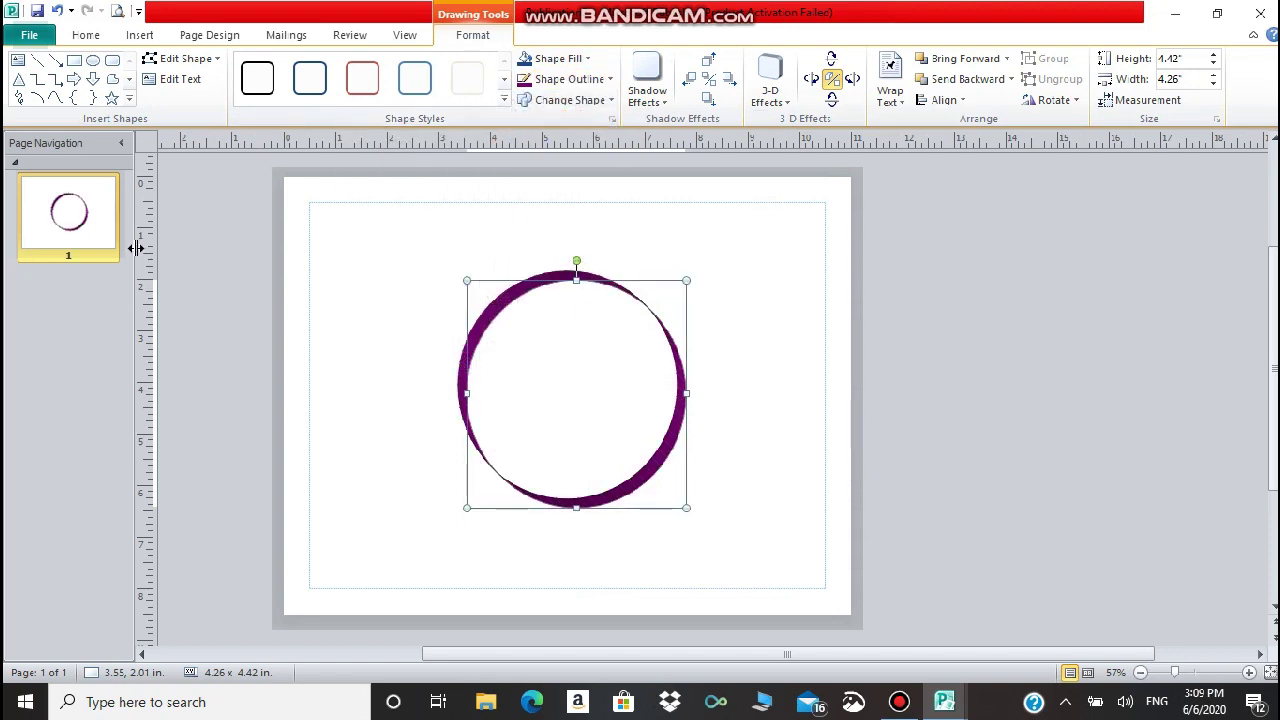
Start a custom one-colour gradient fill for the circle, using purple as Color 1 with diagonal up shading.
left_click(566, 59)
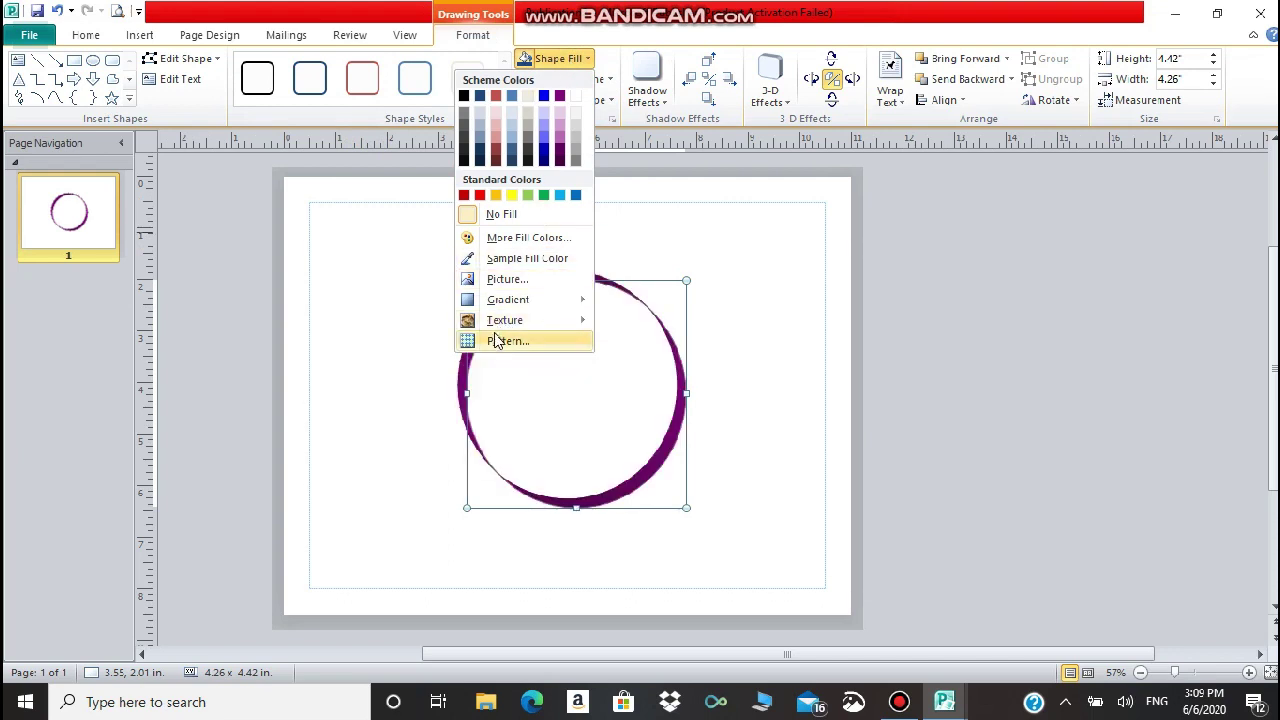
mouse_move(520, 303)
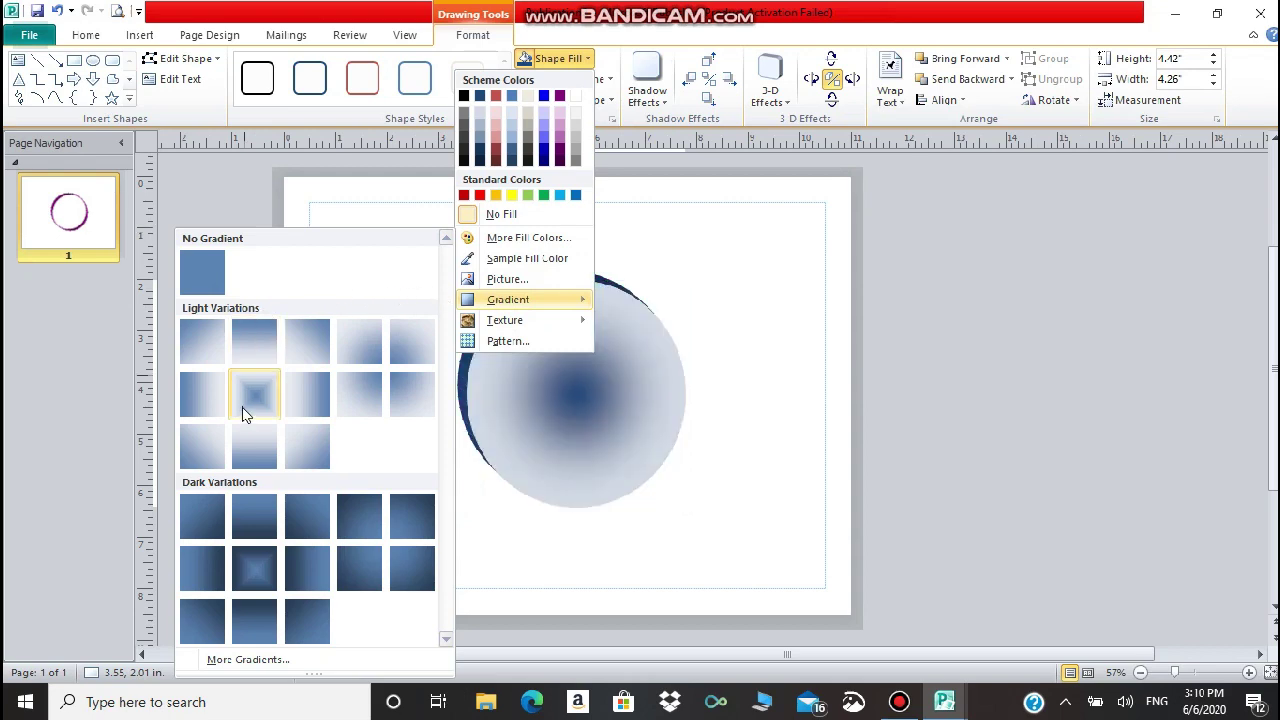
left_click(249, 662)
left_click(490, 203)
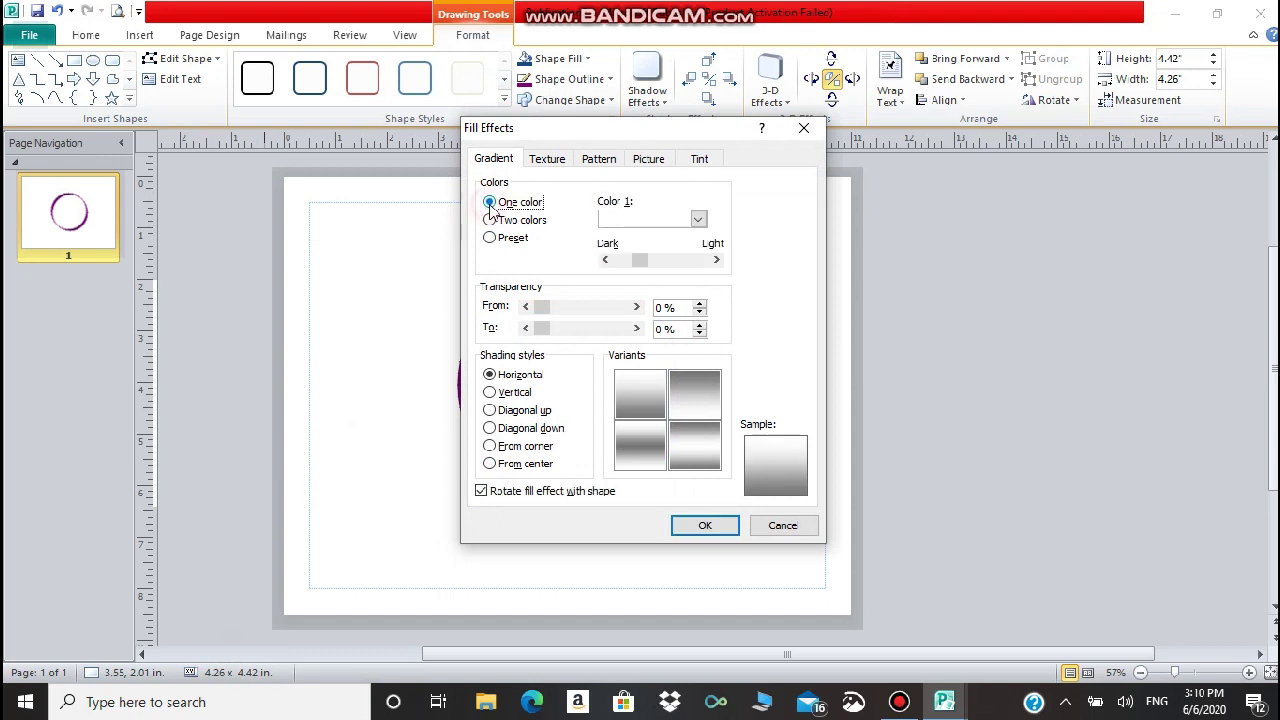
left_click(490, 429)
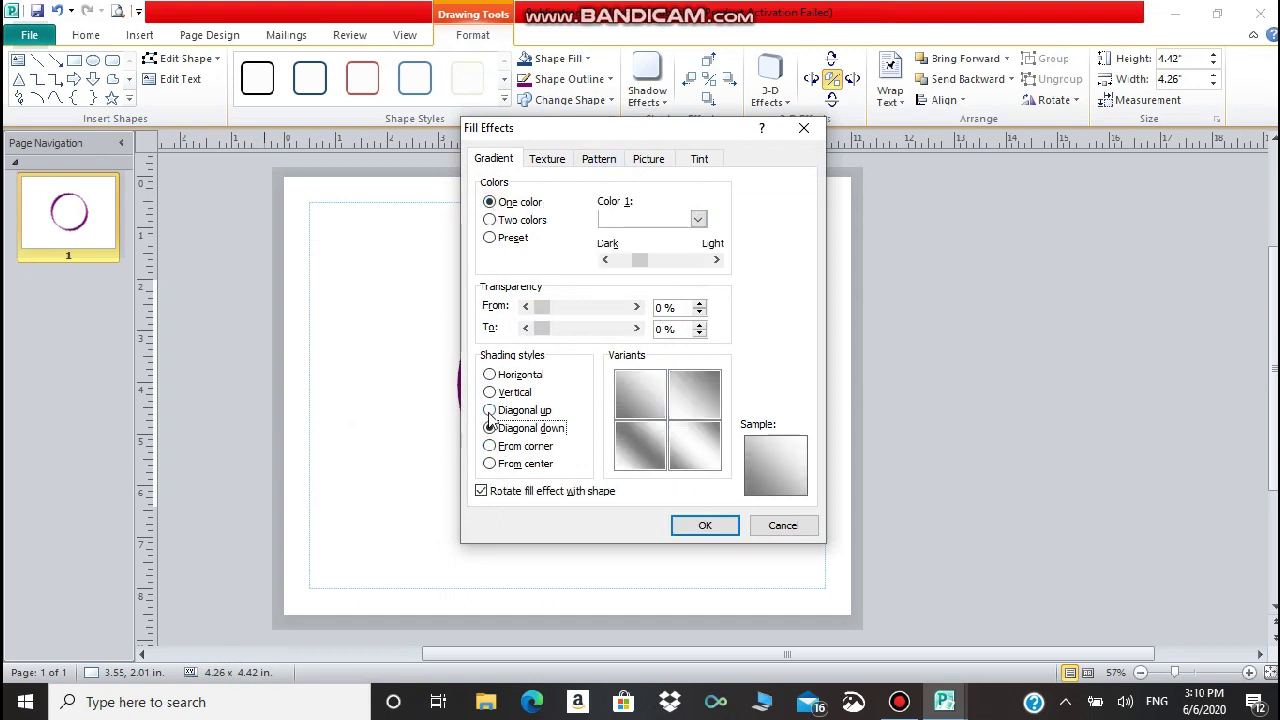
left_click(490, 411)
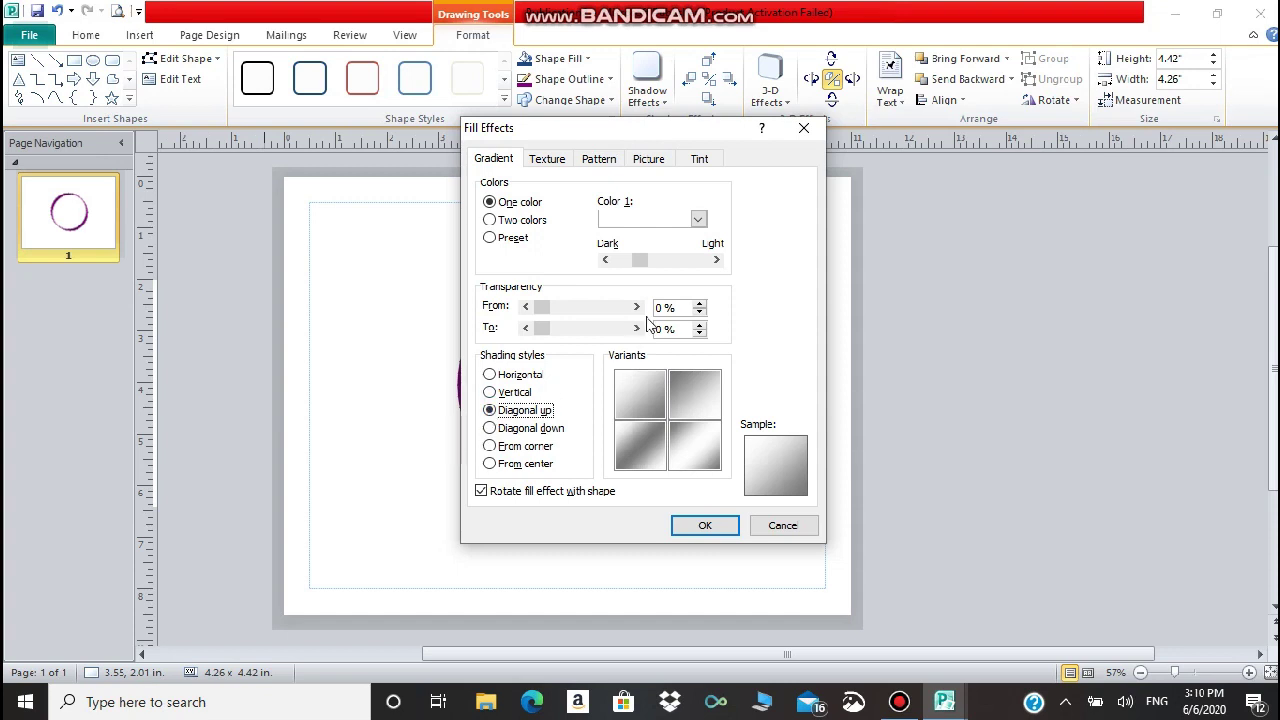
left_click(698, 219)
left_click(634, 251)
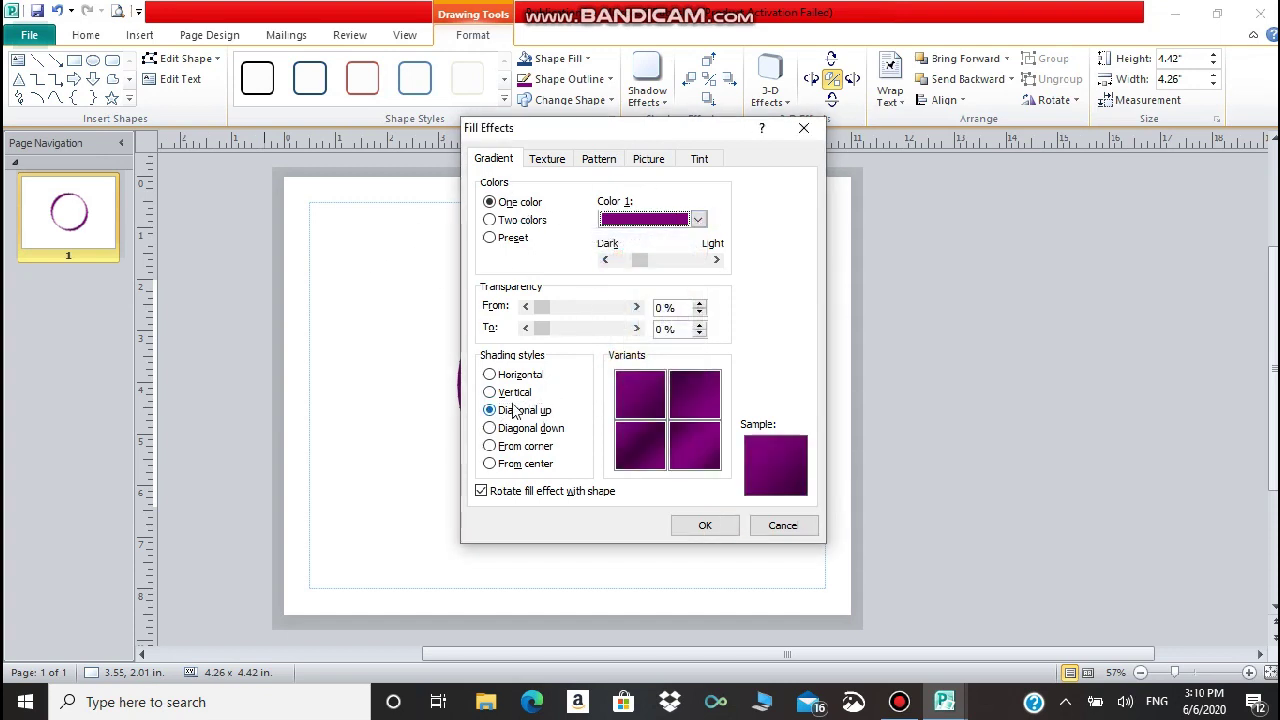
left_click_drag(641, 260, 576, 270)
Make the circle's gradient two-colour with light blue as Color 2, shaded from corner with purple at the lower right, and apply it.
left_click(490, 220)
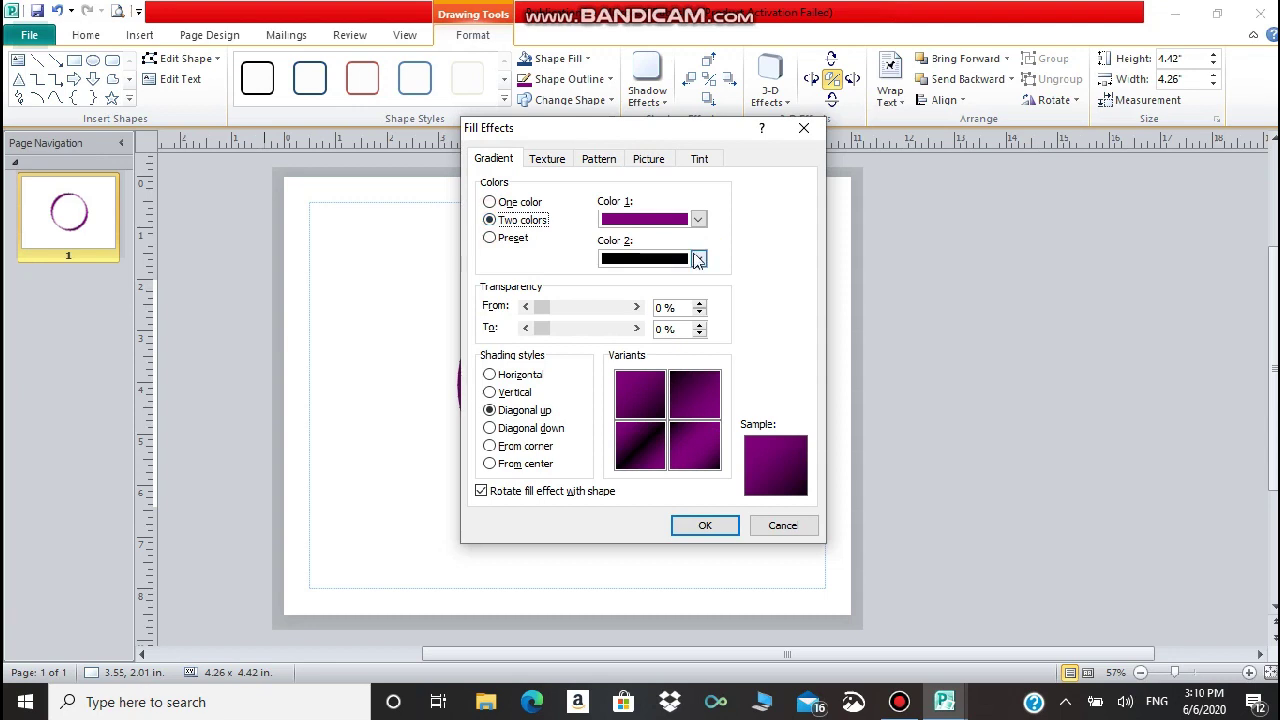
left_click(698, 259)
left_click(693, 395)
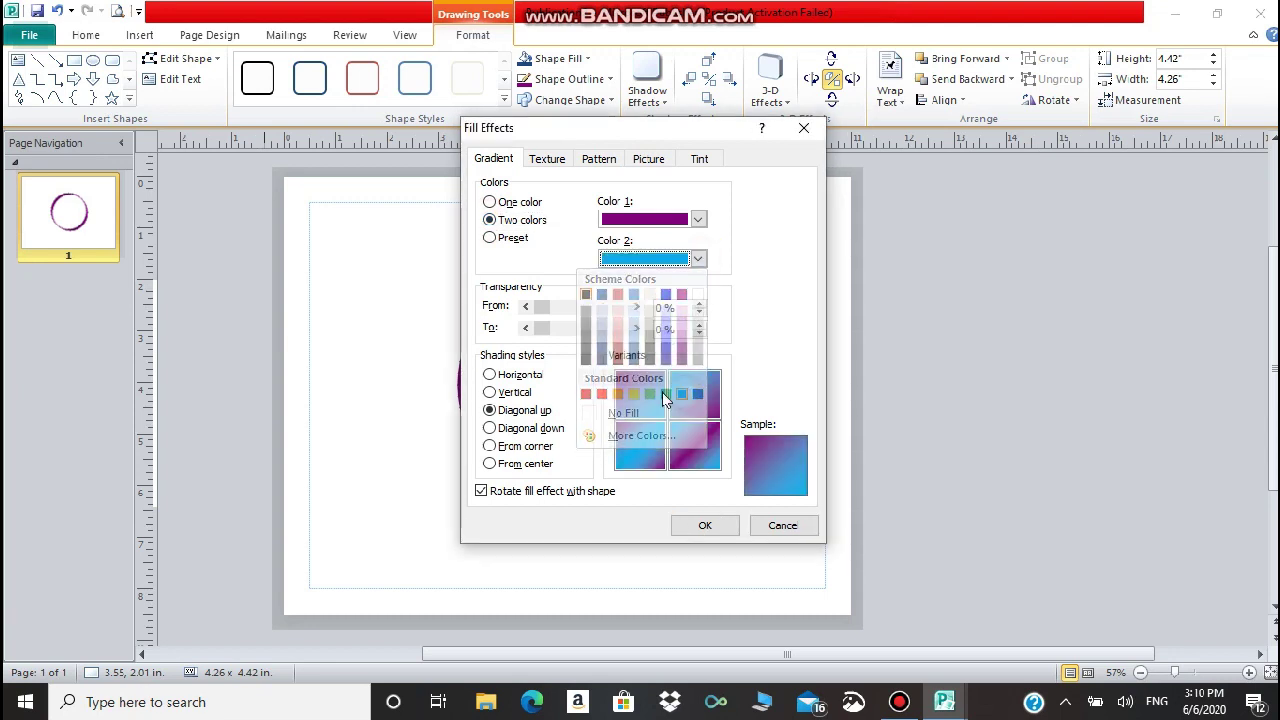
left_click(490, 449)
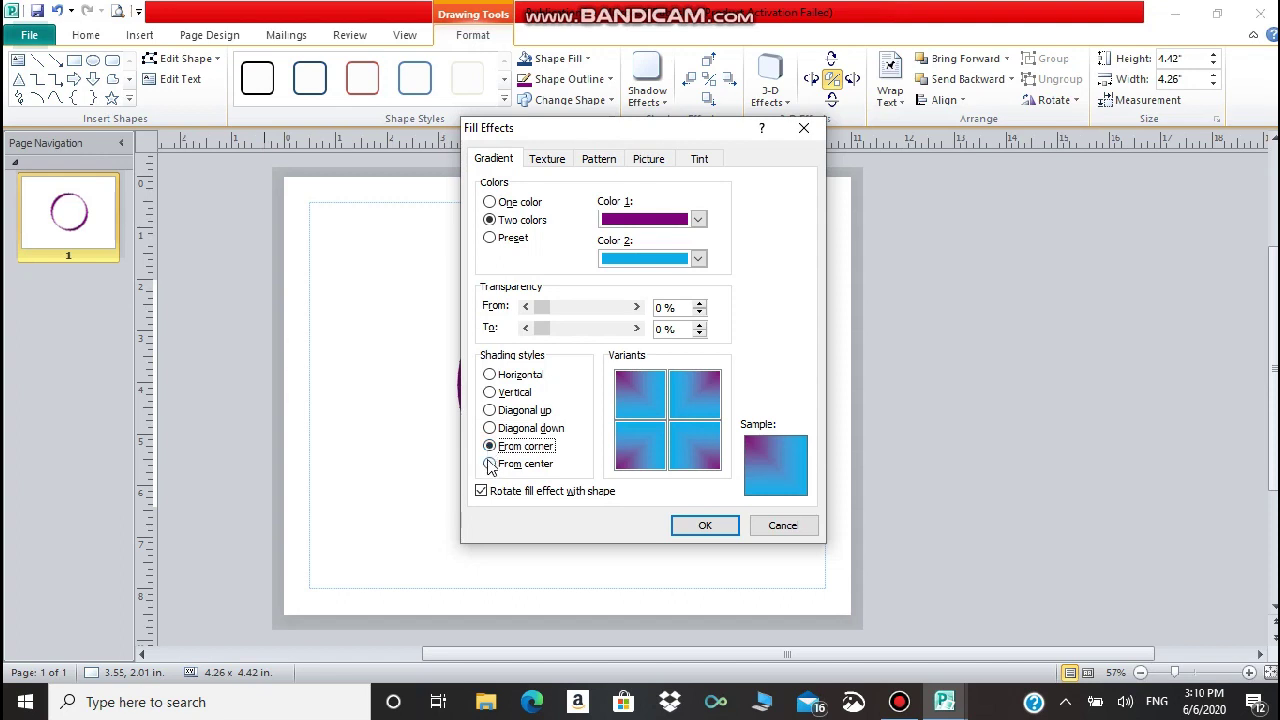
left_click(684, 455)
left_click(704, 525)
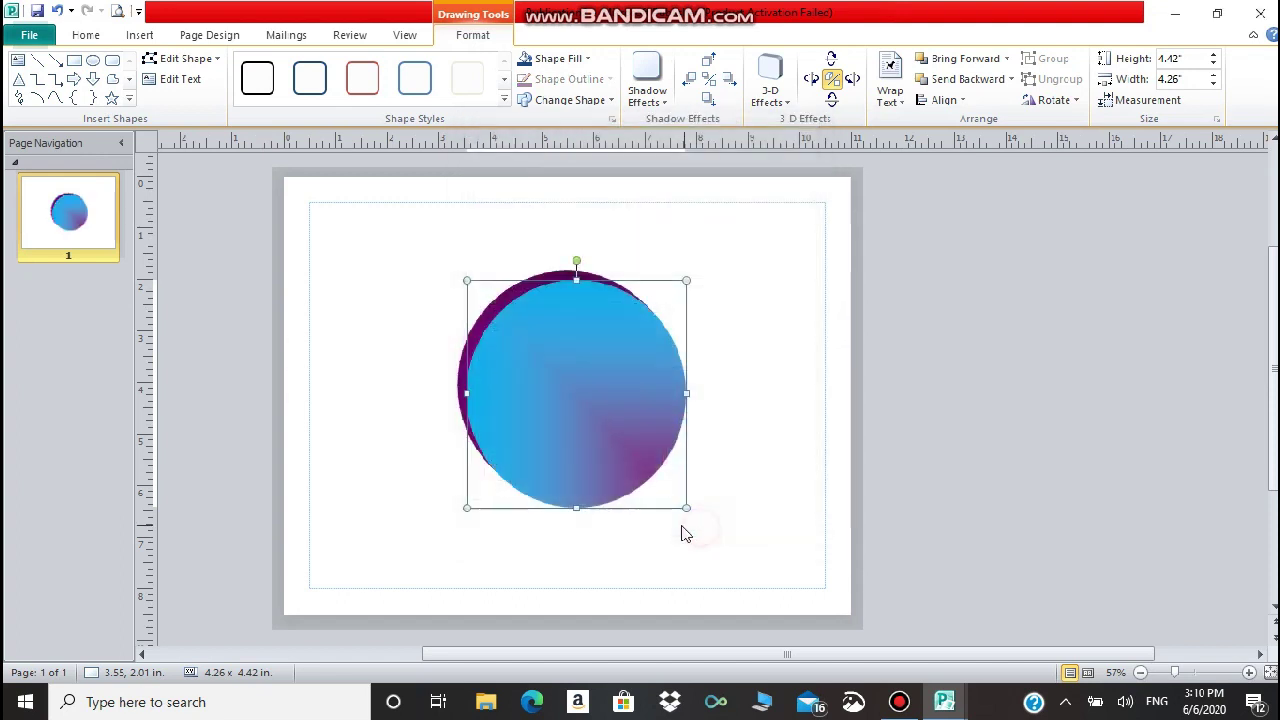
left_click(773, 389)
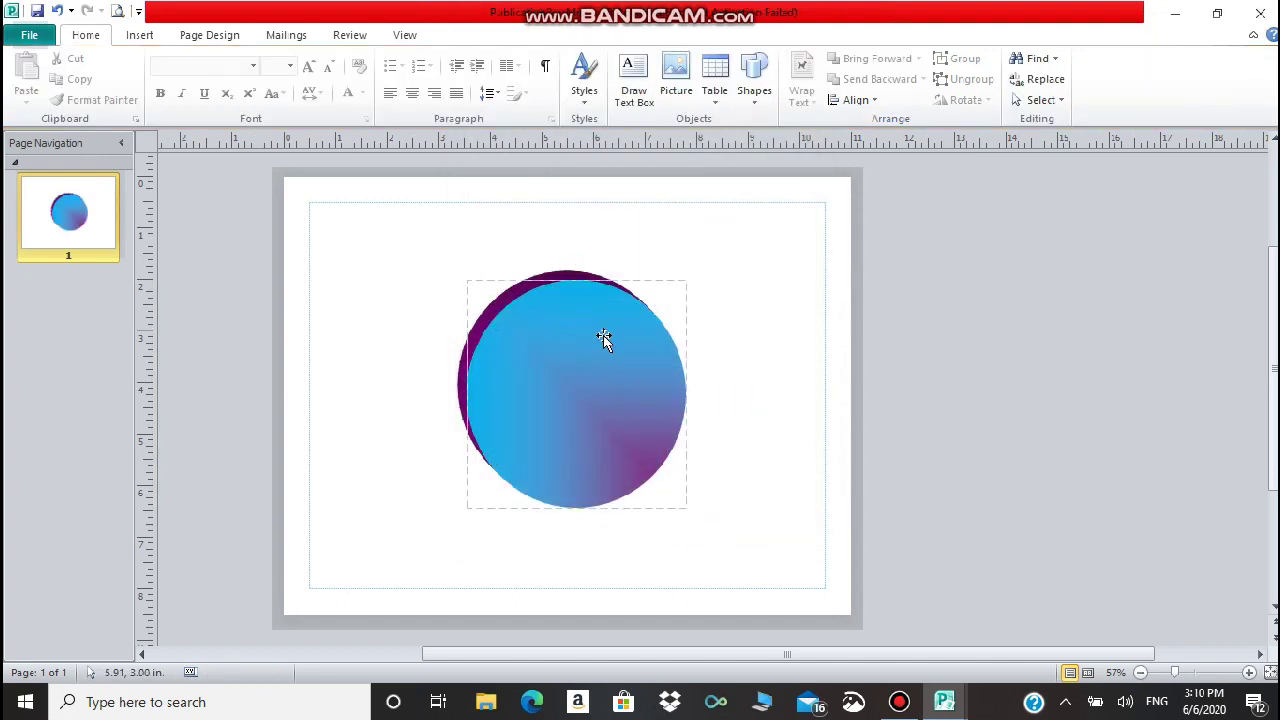
left_click(588, 365)
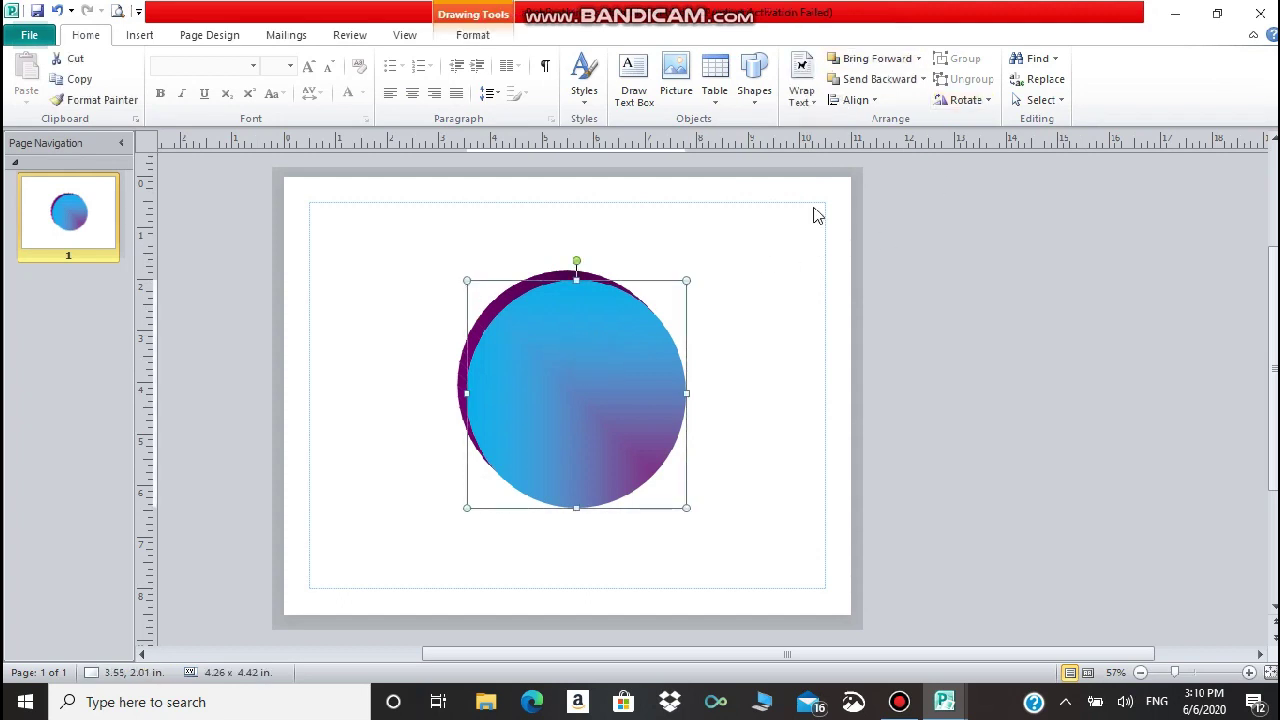
left_click(785, 257)
Insert the Head picture from the Desktop onto the page.
left_click(140, 35)
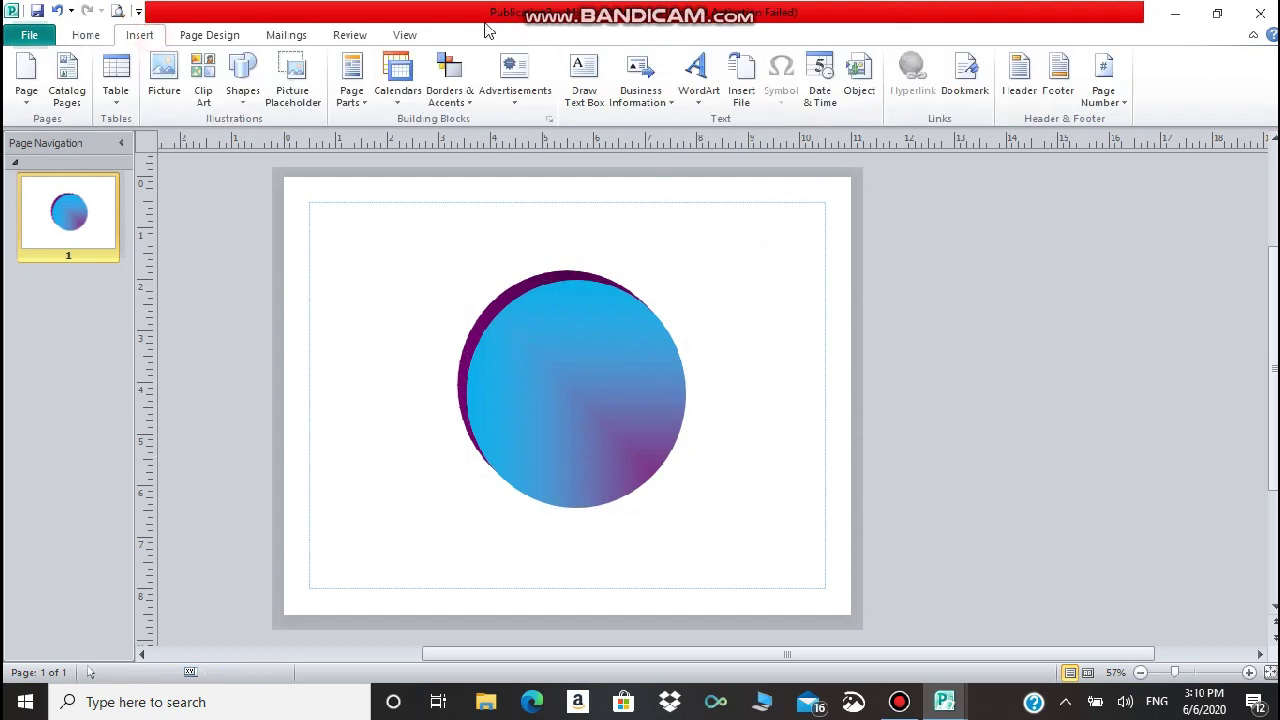
left_click(162, 88)
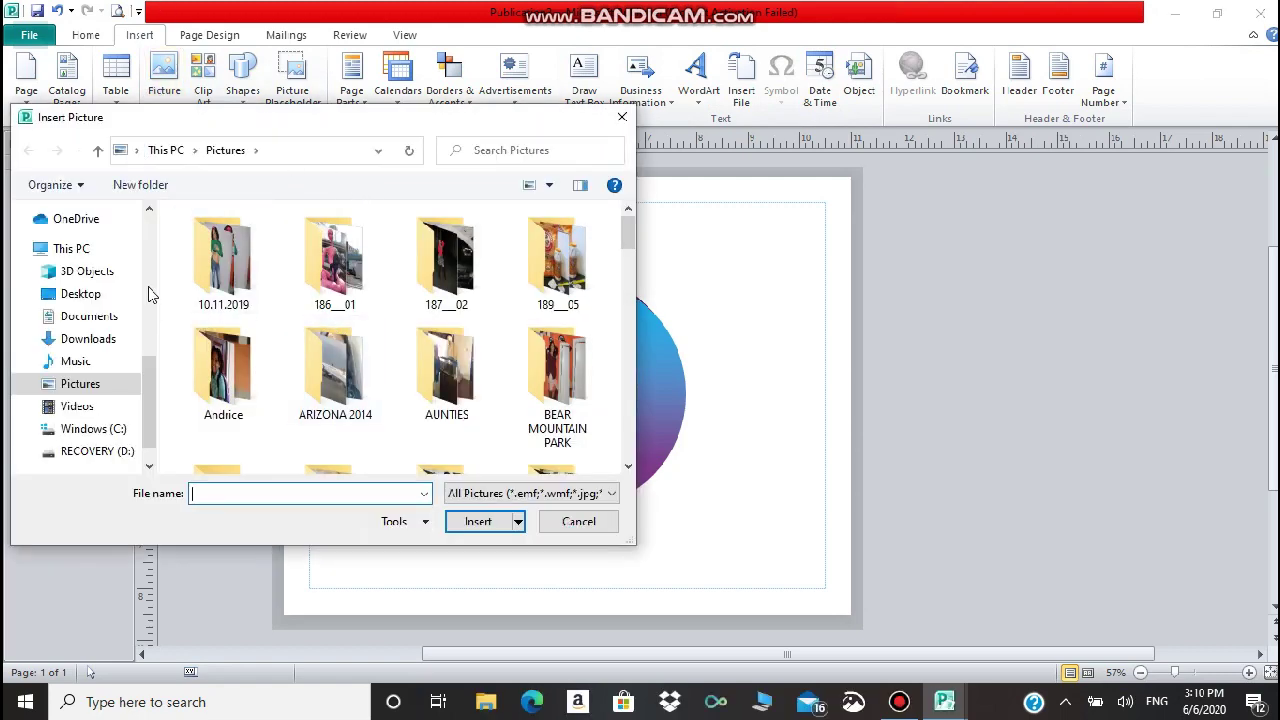
scroll(100, 314, "up", 1)
left_click(90, 324)
left_click(330, 390)
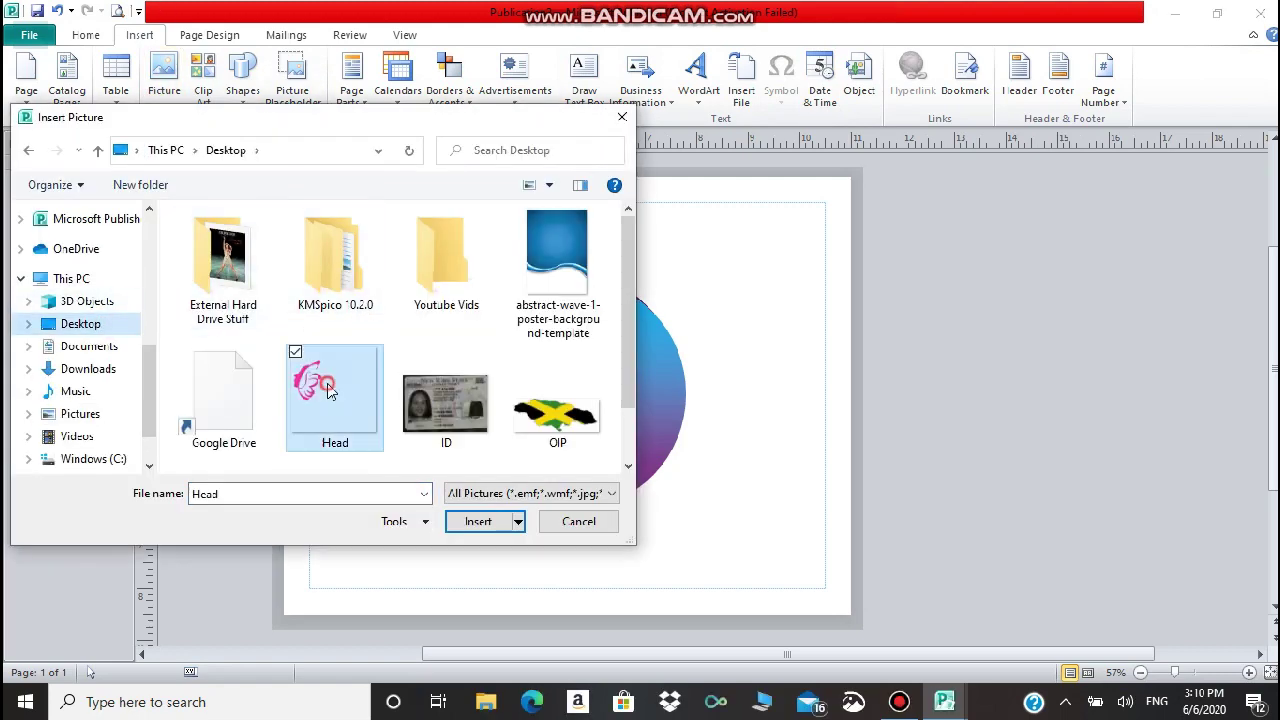
double_click(330, 390)
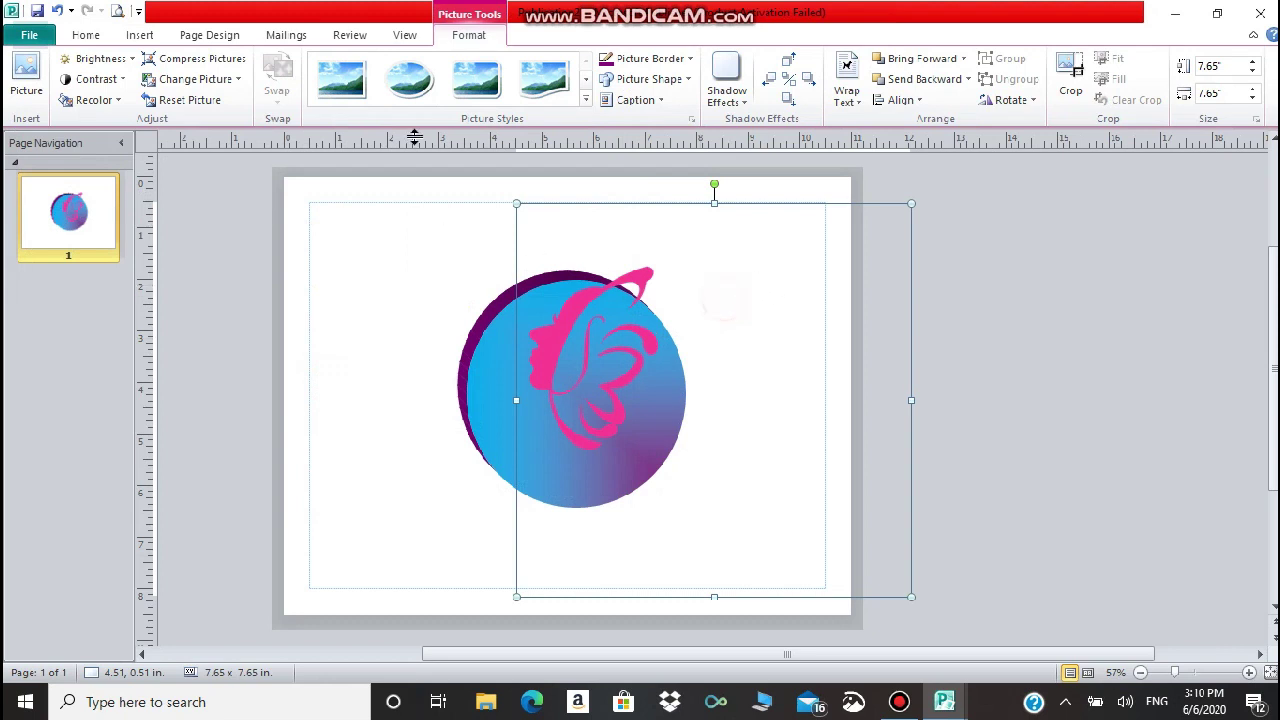
Crop the Head picture tightly around the butterfly face on all four sides.
left_click(1070, 70)
left_click_drag(908, 391, 660, 389)
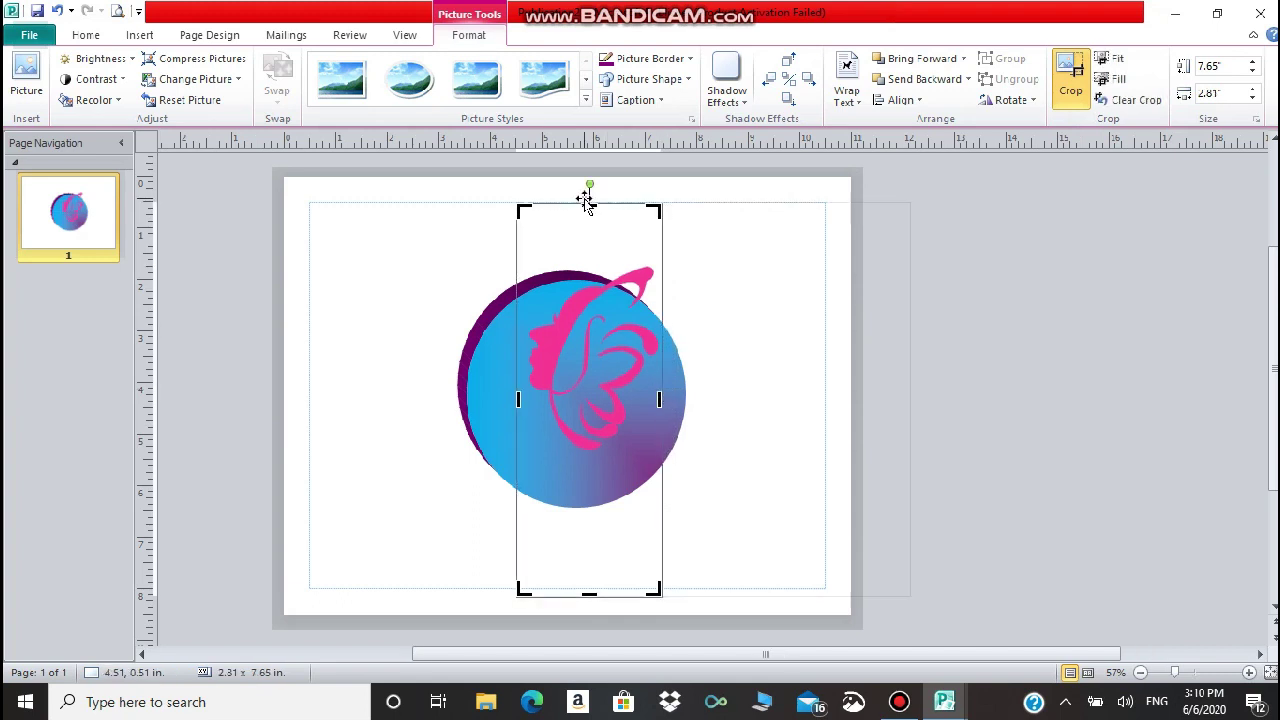
left_click_drag(591, 205, 591, 268)
left_click_drag(589, 596, 598, 452)
left_click_drag(512, 367, 524, 360)
left_click(755, 364)
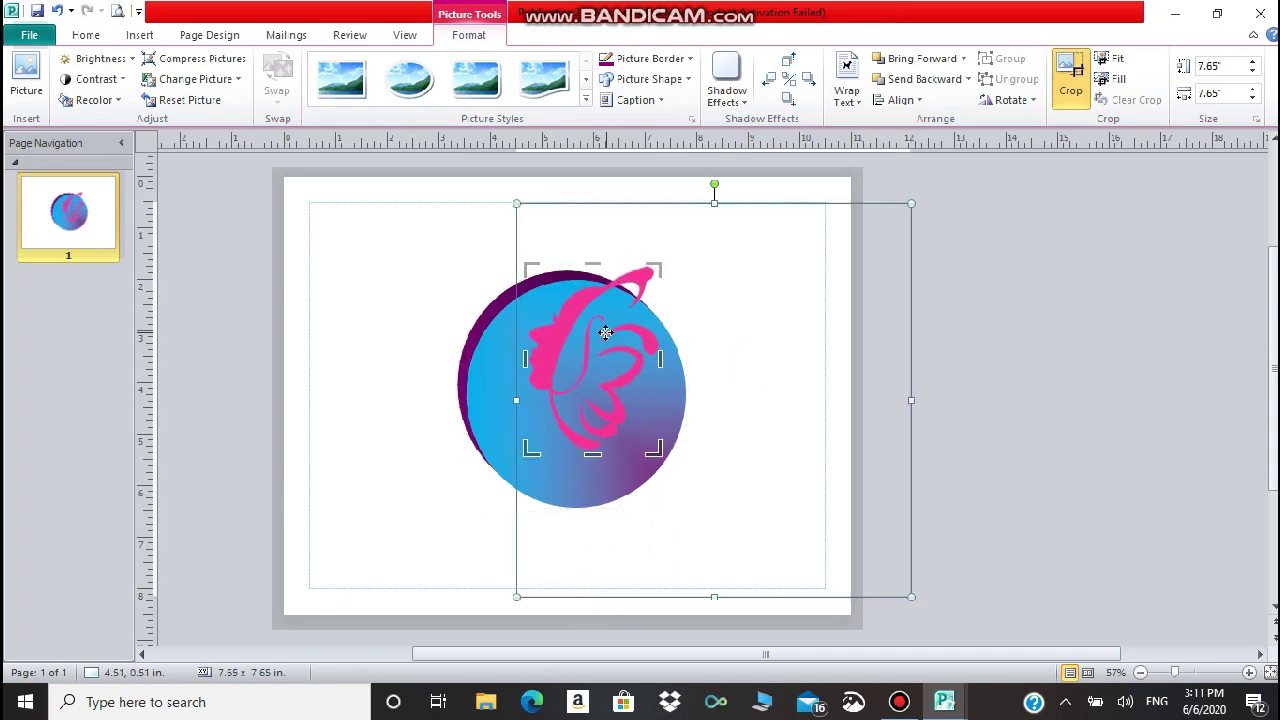
left_click(388, 393)
Scale the butterfly face to about 2.16" wide and 3.04" high and position it near the middle of the circle.
left_click(623, 363)
left_click_drag(661, 260, 636, 304)
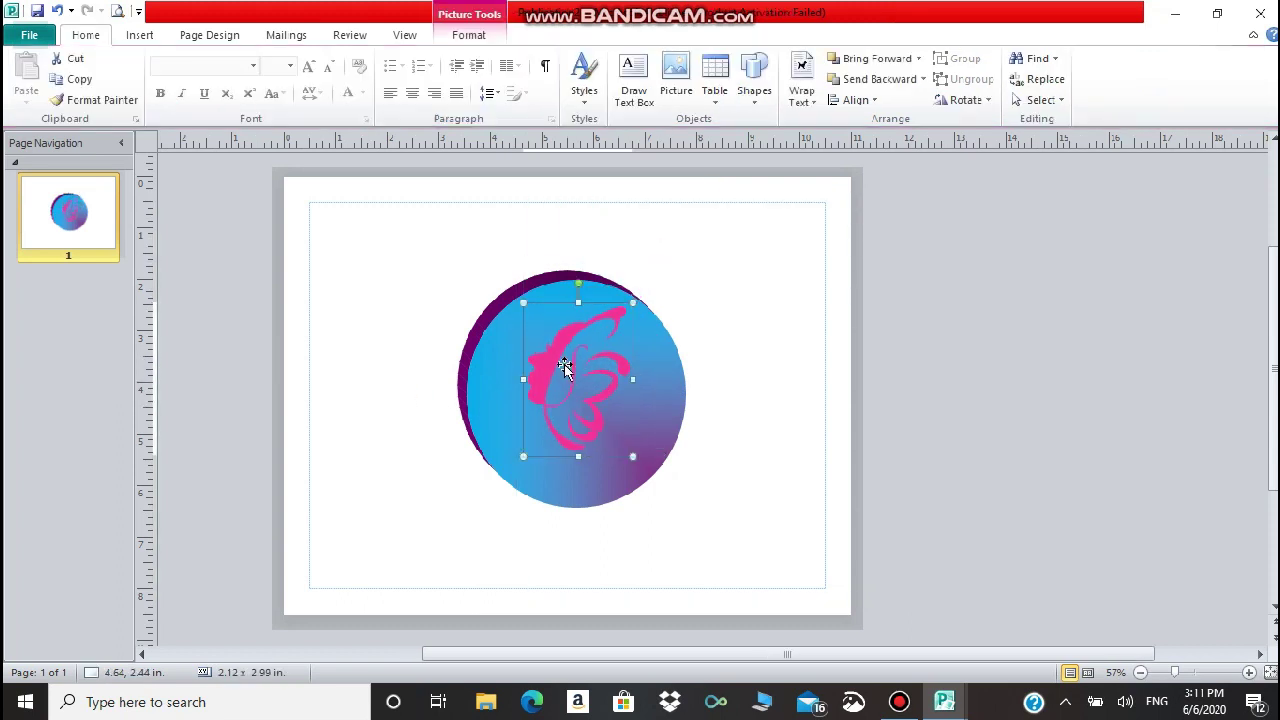
left_click_drag(563, 366, 555, 372)
left_click(654, 378)
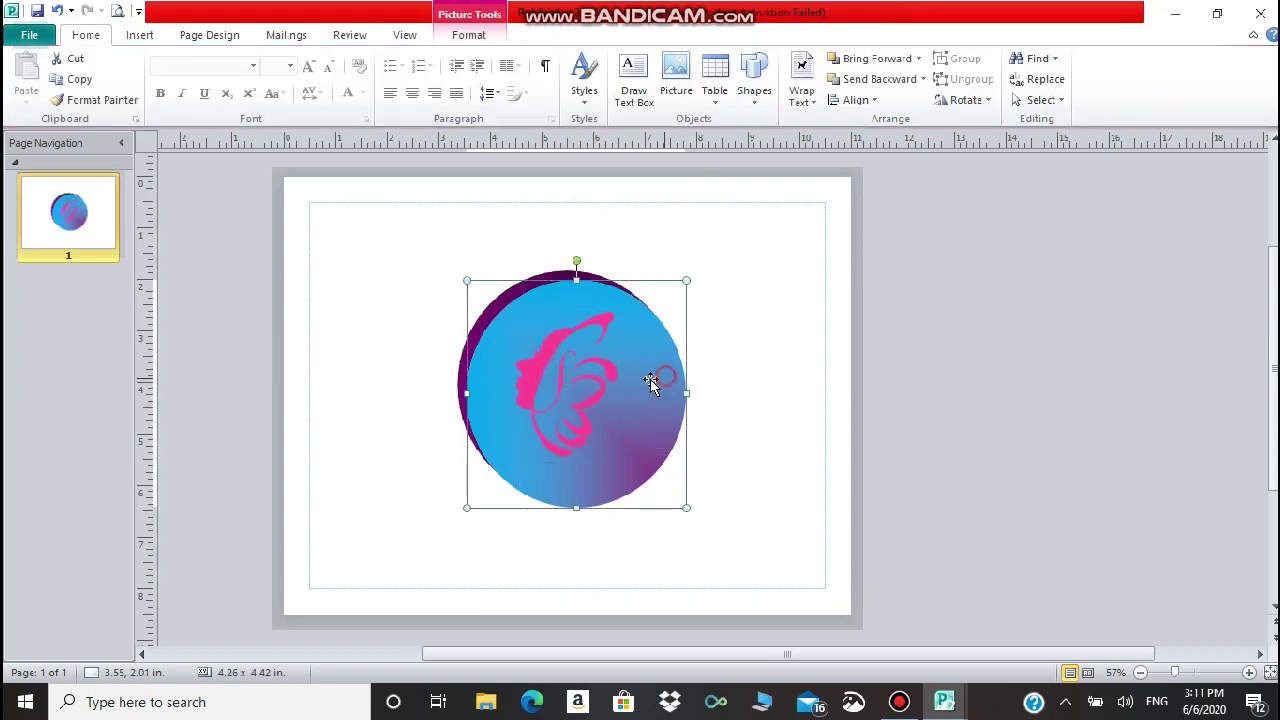
left_click(525, 408)
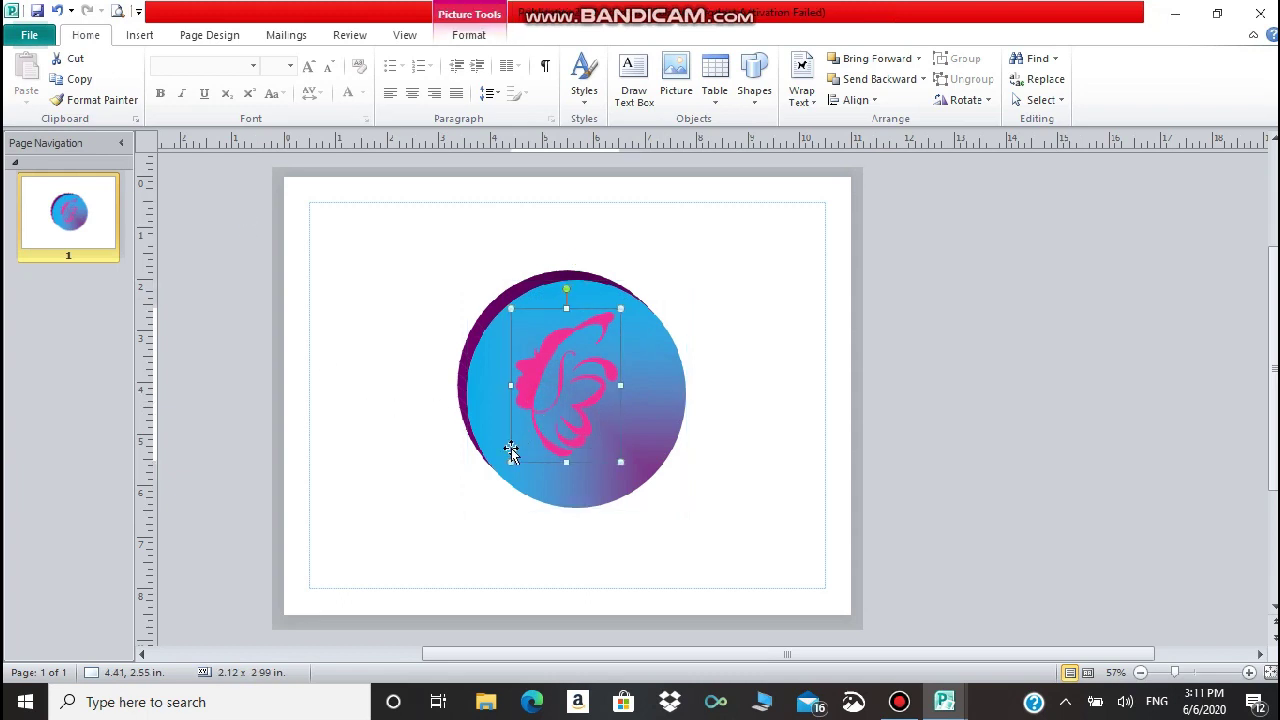
mouse_move(502, 459)
left_mouse_down()
mouse_move(500, 477)
mouse_move(509, 465)
left_mouse_up()
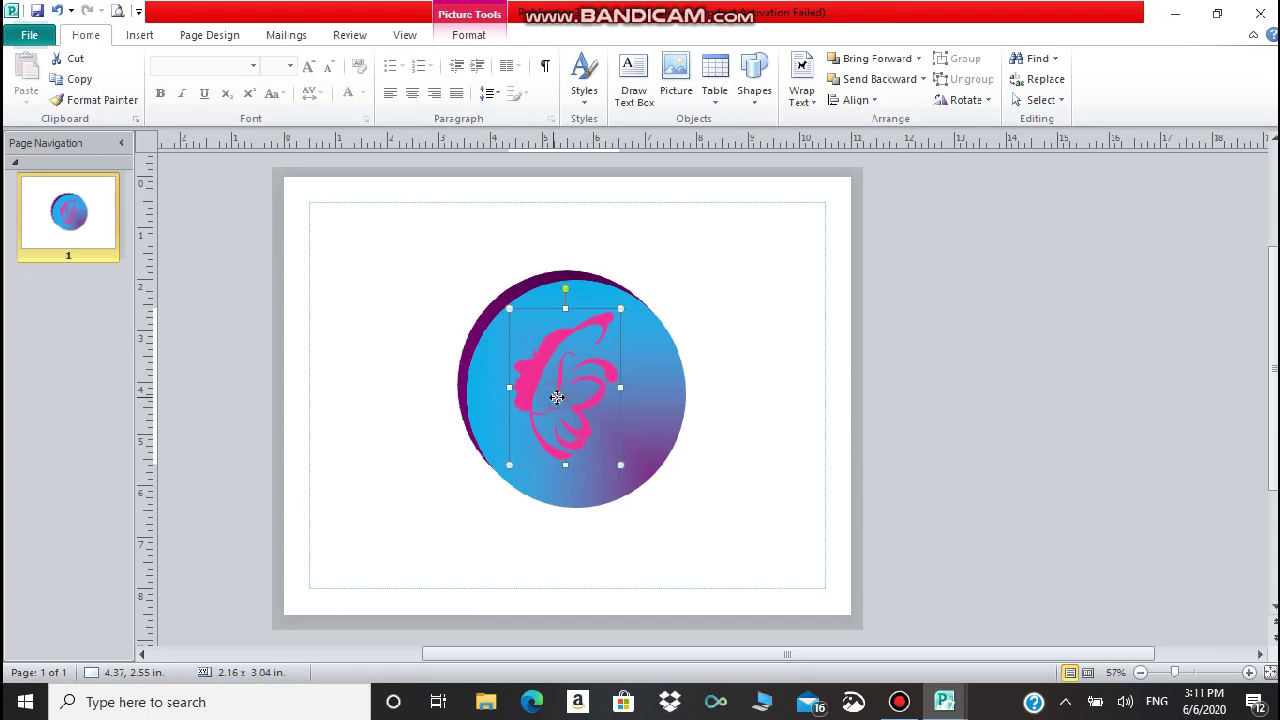
left_click_drag(548, 391, 563, 397)
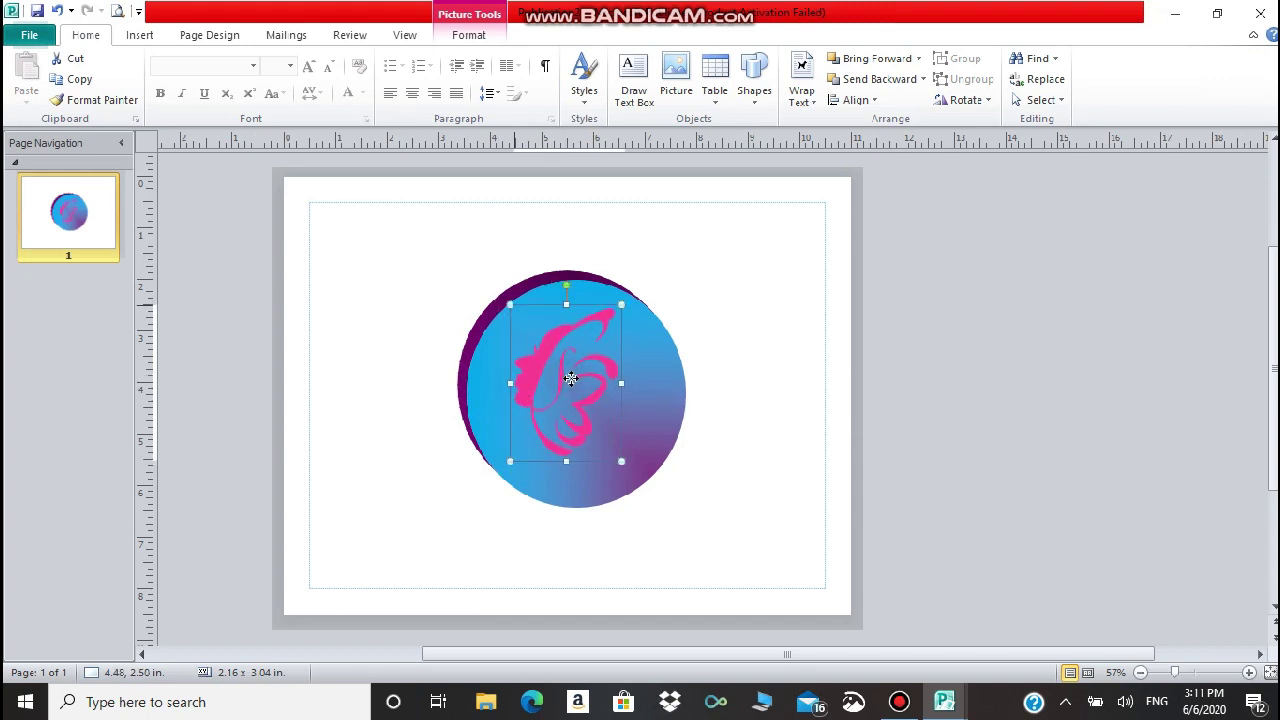
left_click(777, 354)
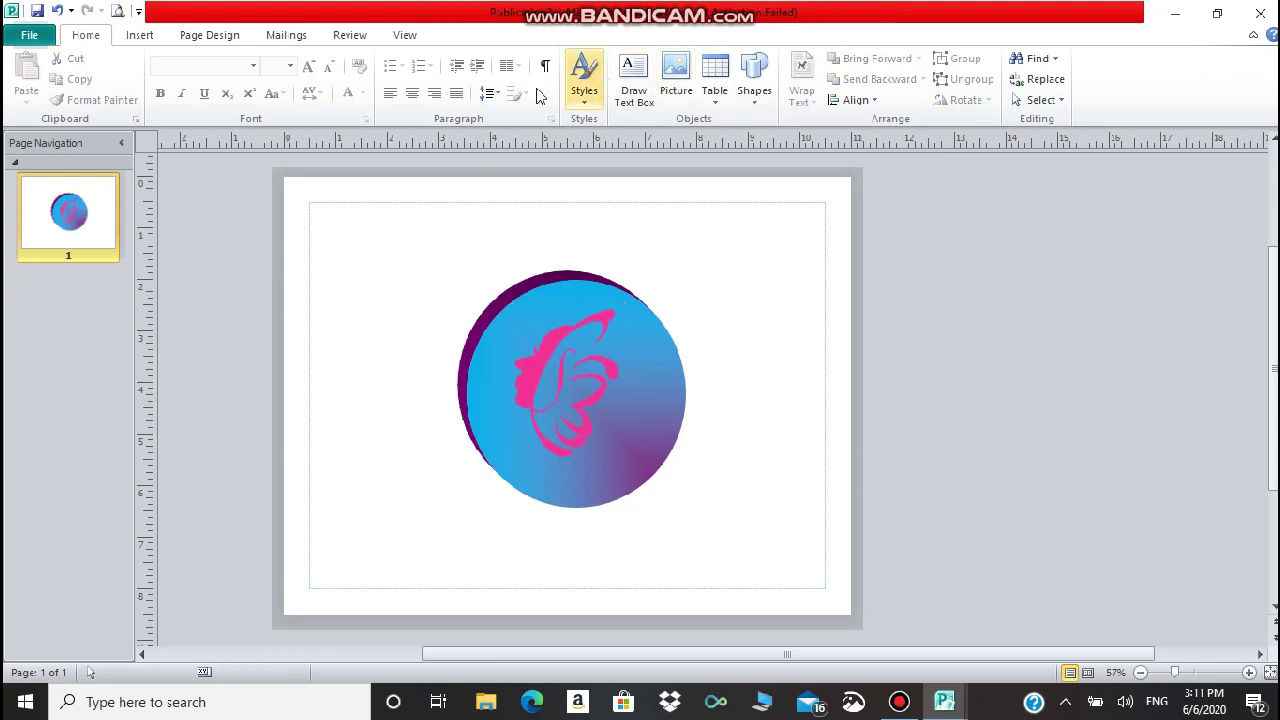
Insert WordArt in the first plain style reading "BEYOUTIFUL BELLES BY" followed by the business owner's first name, all in capitals.
left_click(139, 36)
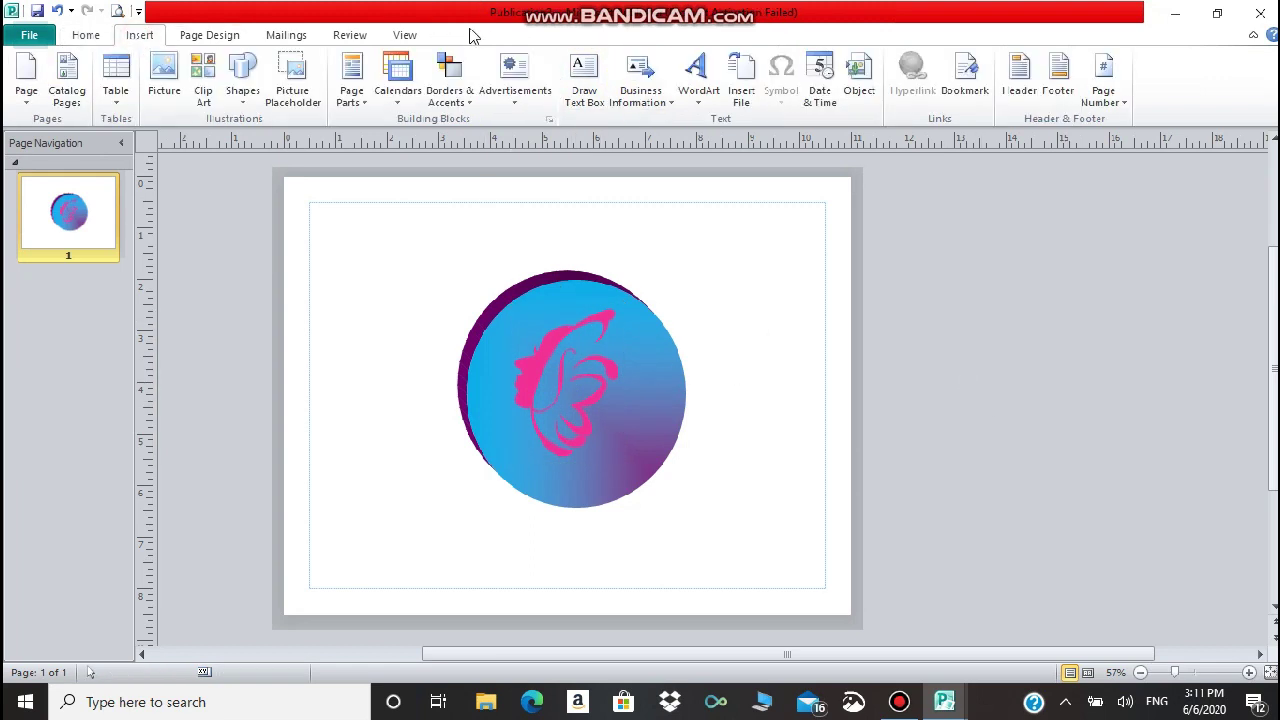
left_click(698, 80)
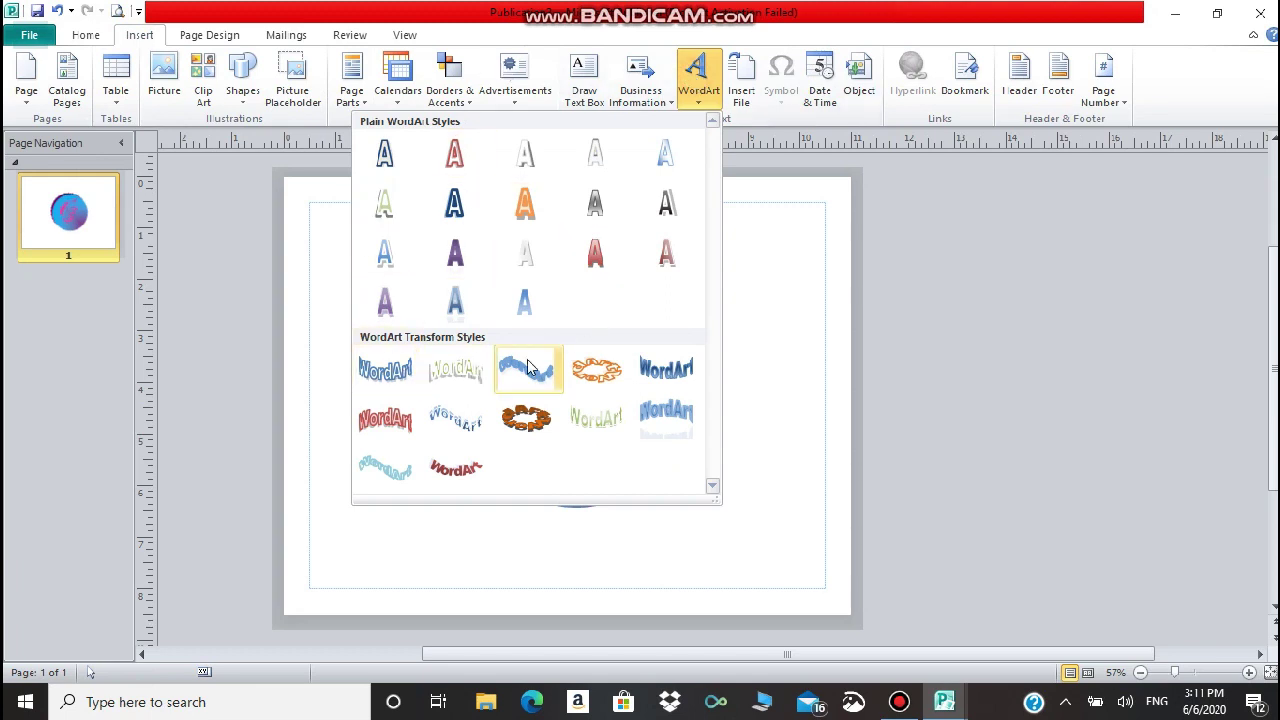
left_click(386, 160)
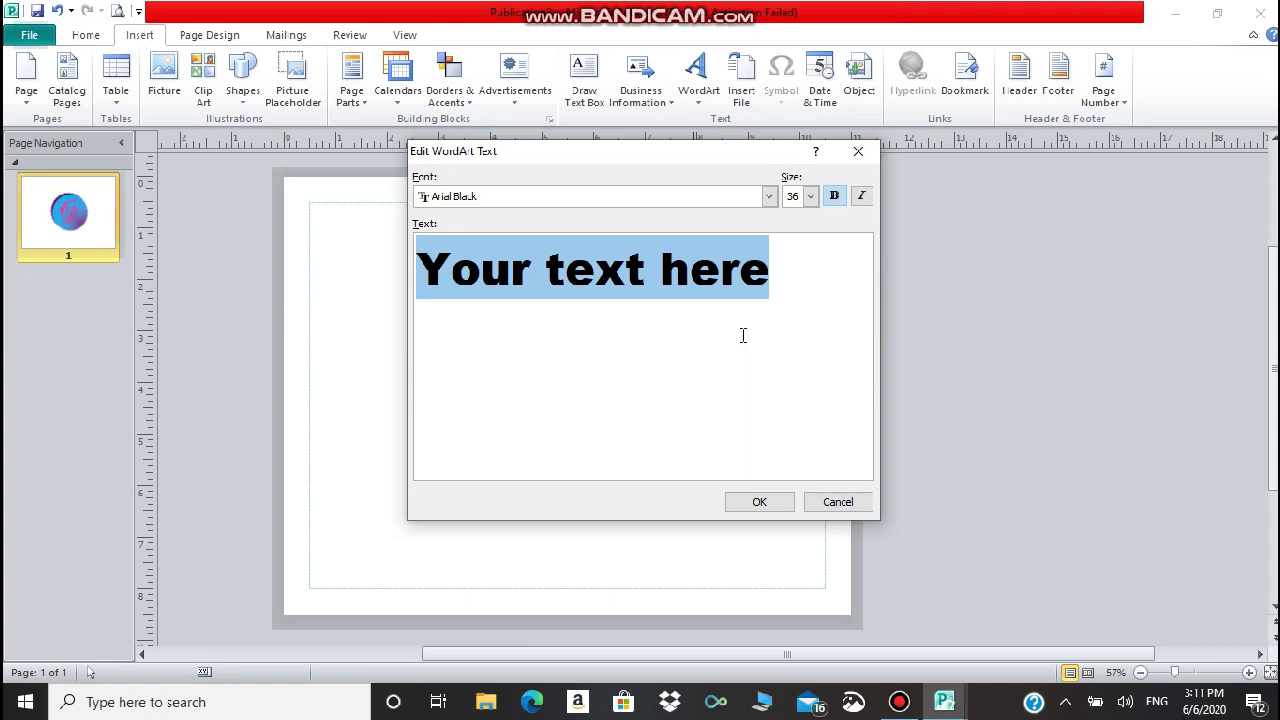
key("Caps_Lock")
type("BEYO")
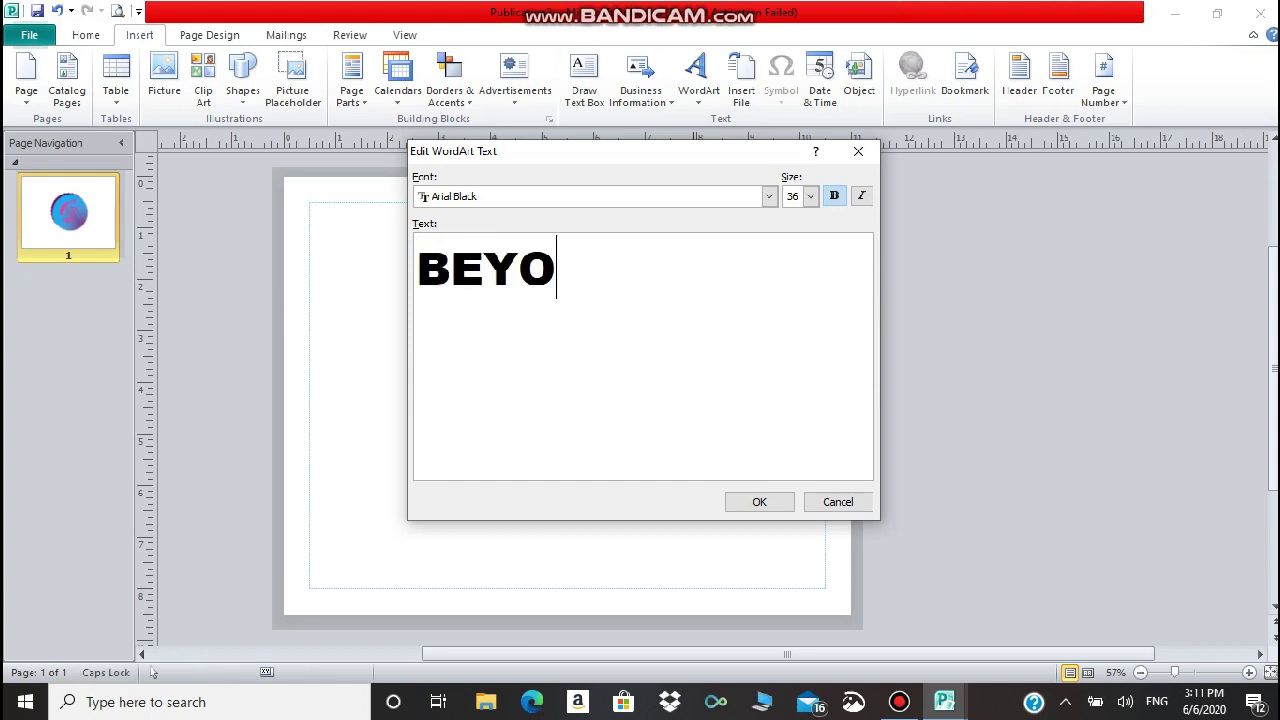
type("UTIFUL BELL")
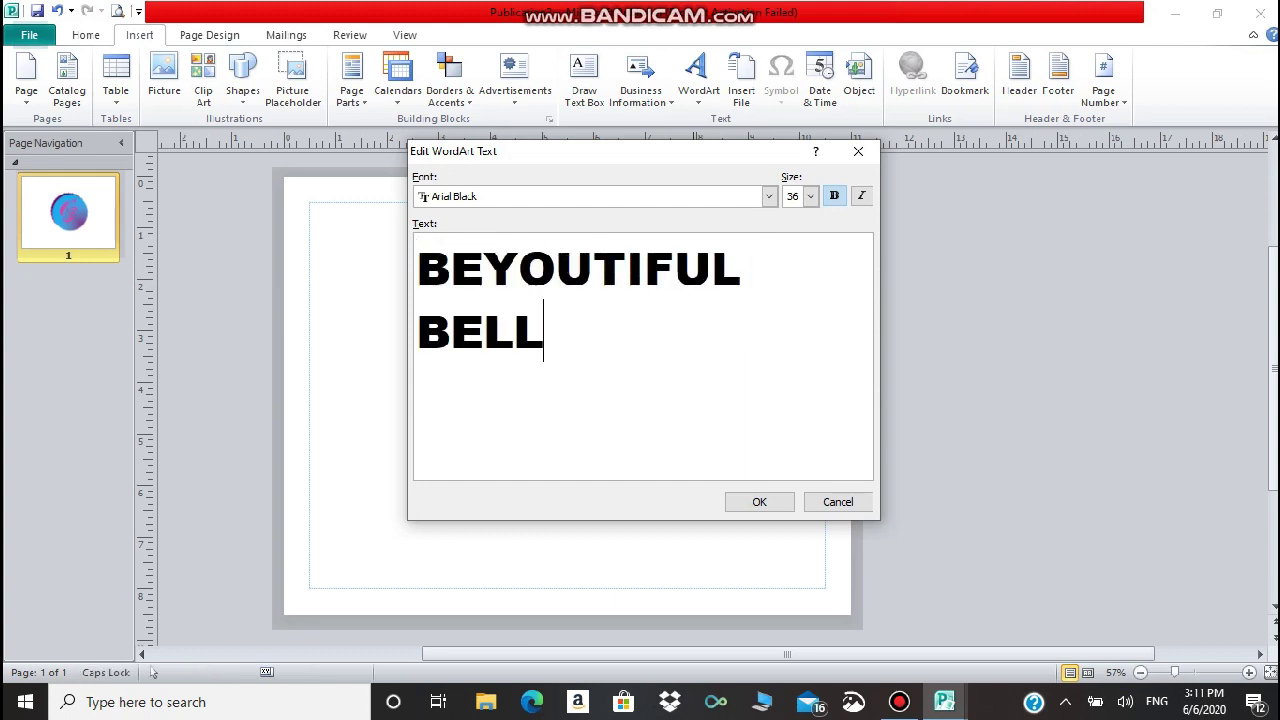
type("ES BY JANICE")
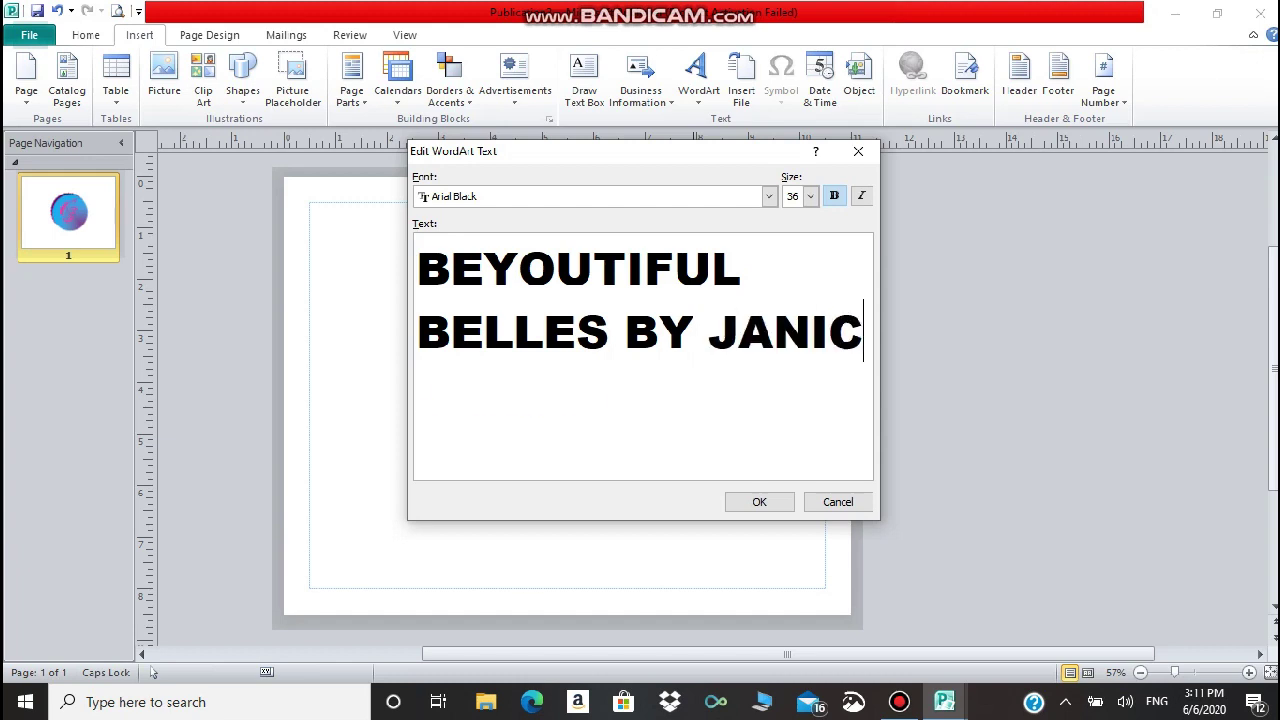
left_click(760, 503)
Bend the WordArt along an upward arch path and fit it inside the circle's upper edge, about 3.04" wide and 1.93" high.
left_click_drag(736, 397, 646, 377)
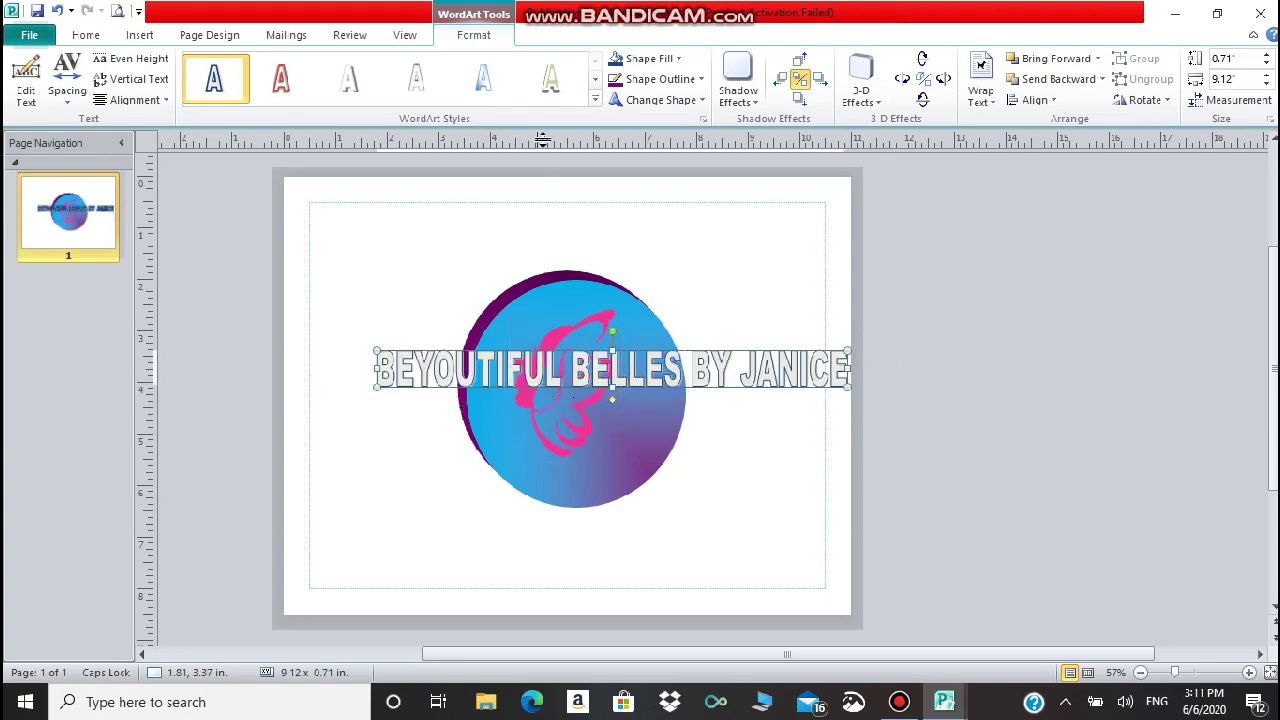
left_click(688, 102)
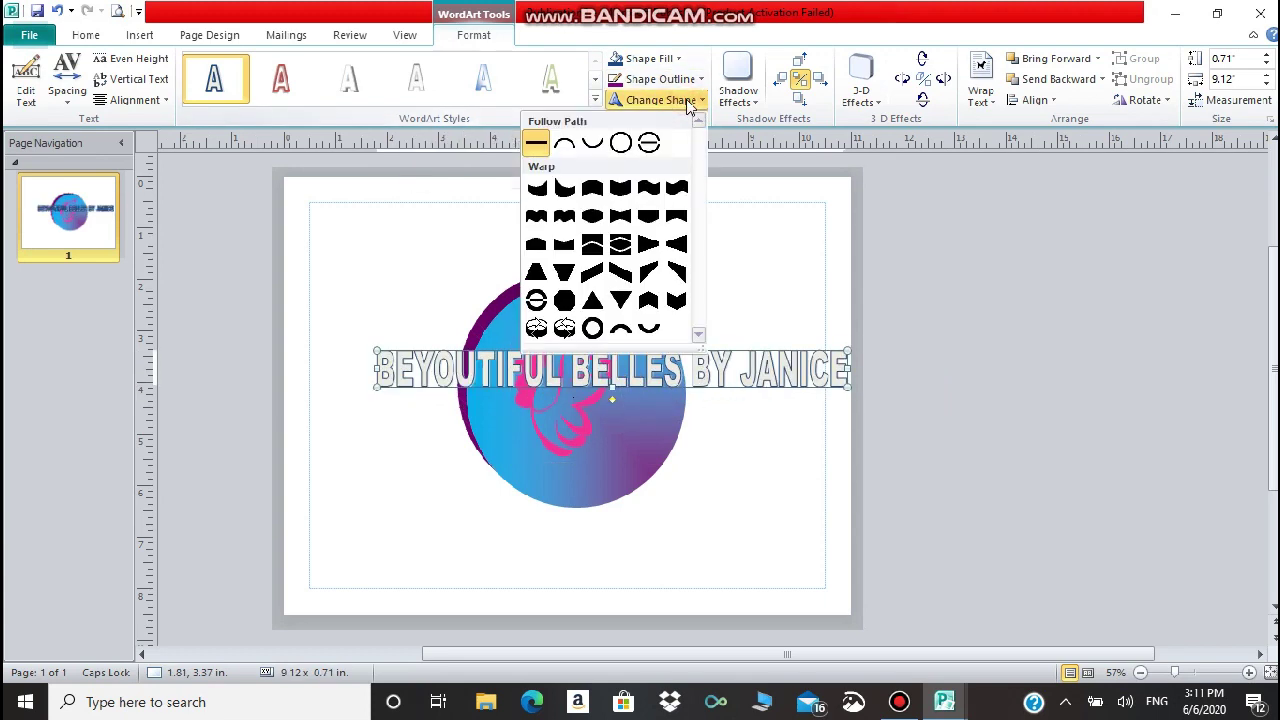
left_click(566, 147)
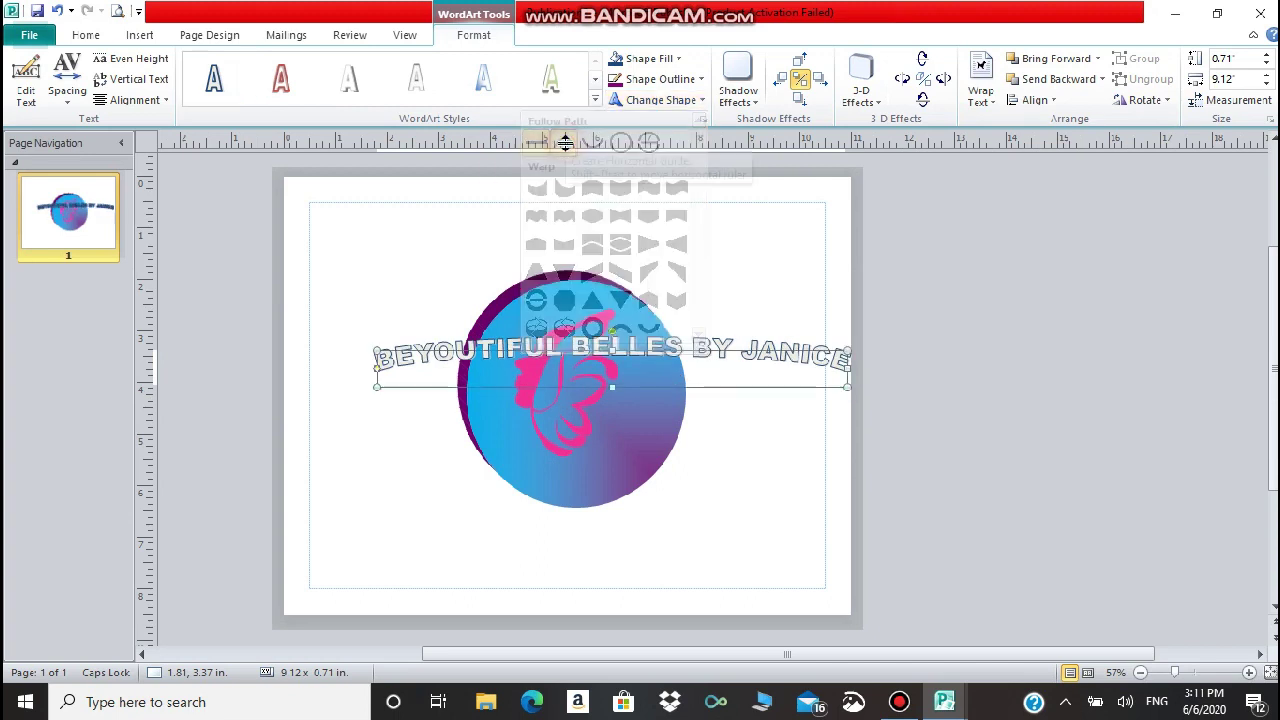
left_click_drag(409, 385, 592, 377)
left_click_drag(847, 377, 730, 422)
left_click_drag(571, 322, 546, 295)
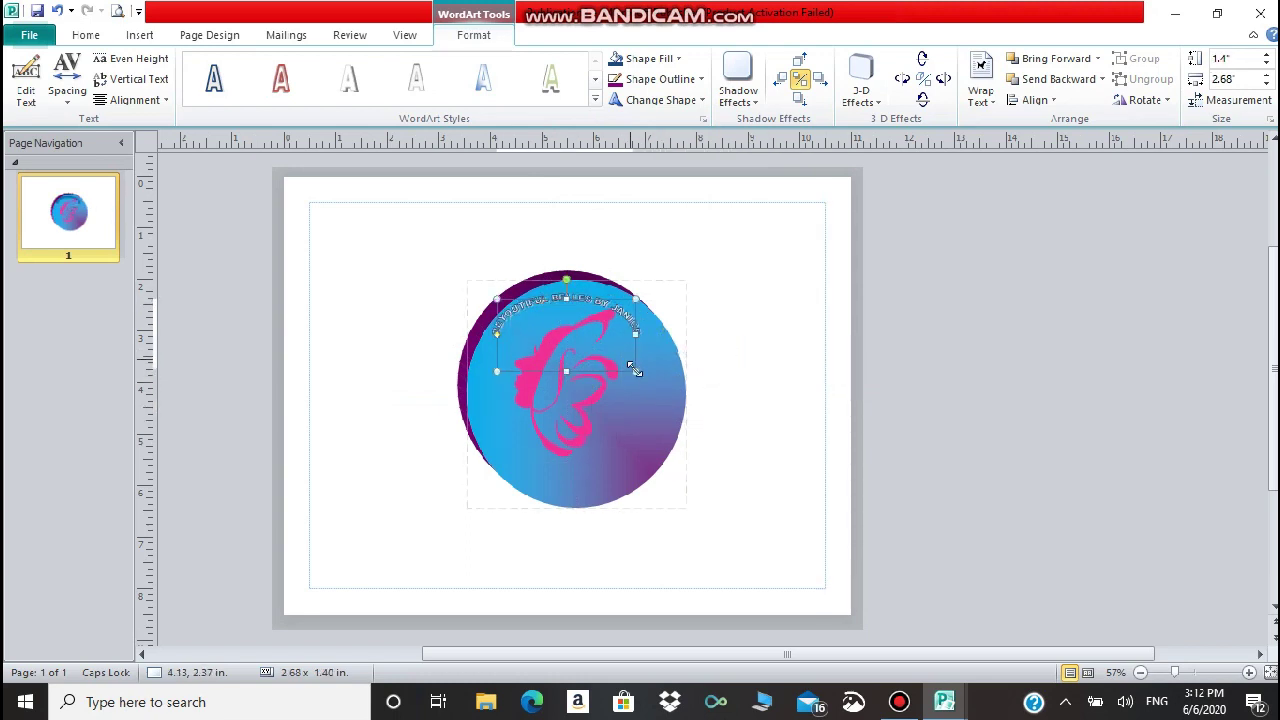
left_click_drag(636, 372, 654, 398)
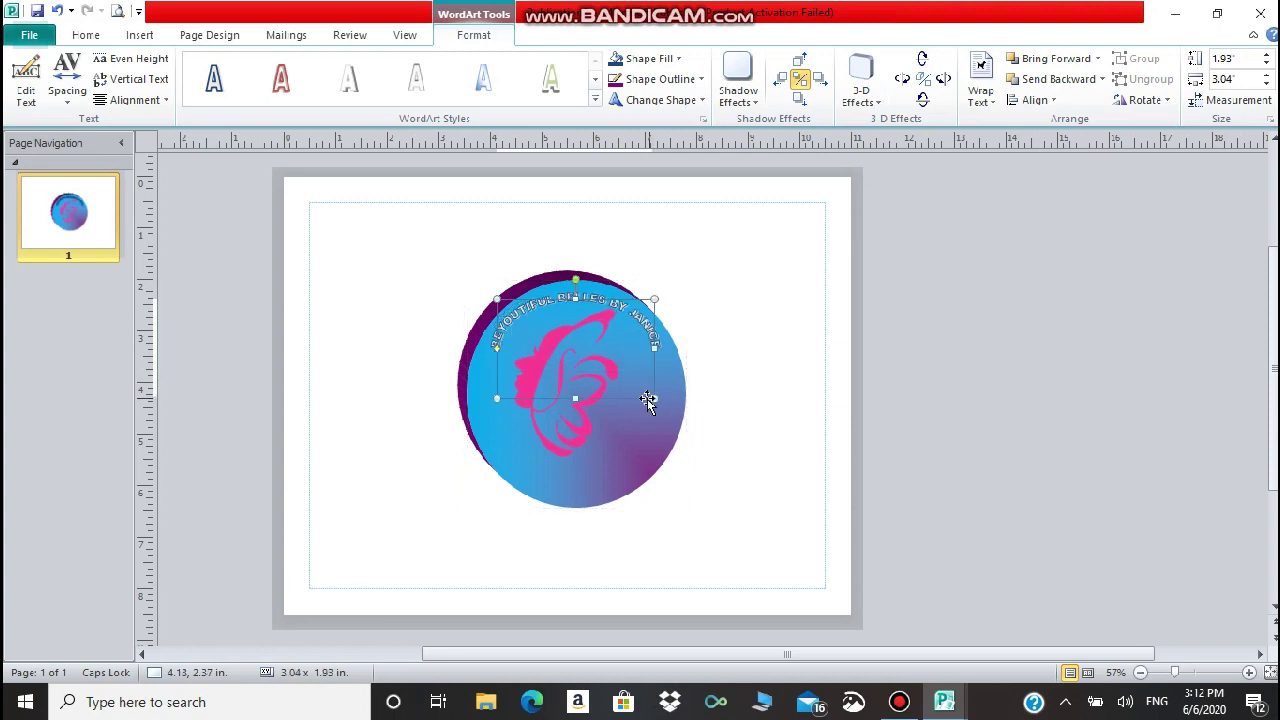
Move the butterfly face slightly down and to the left inside the circle, clear of the arched business name.
left_click(556, 360)
left_click_drag(559, 359, 552, 364)
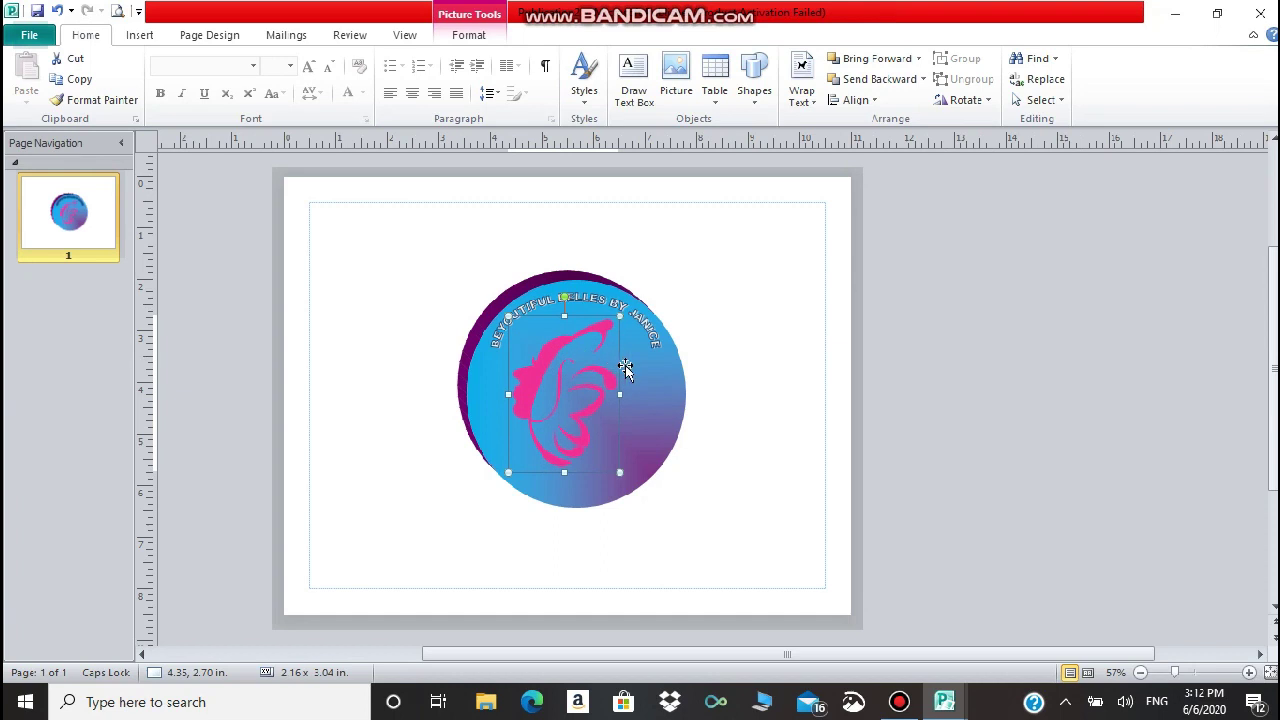
left_click(763, 357)
Enlarge the arched business name to about 3.26" wide and 2.15" high and recentre it inside the circle's upper edge.
left_click(524, 314)
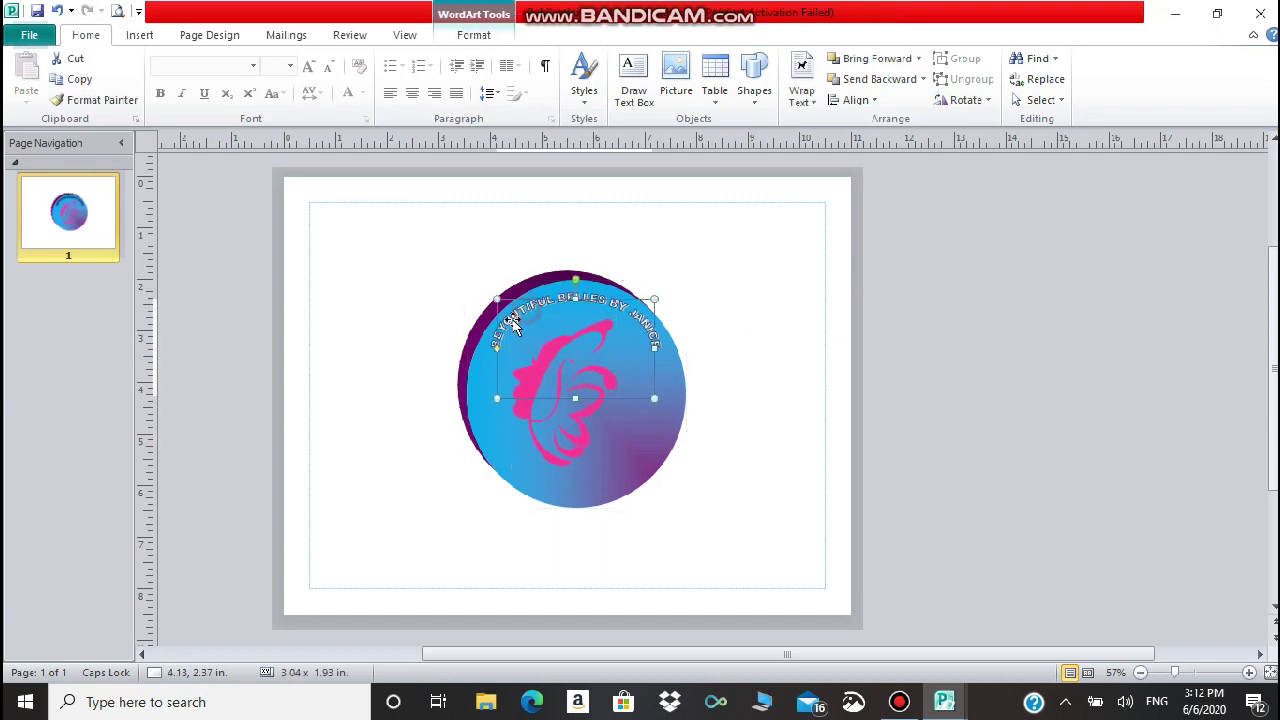
left_click_drag(485, 407, 486, 408)
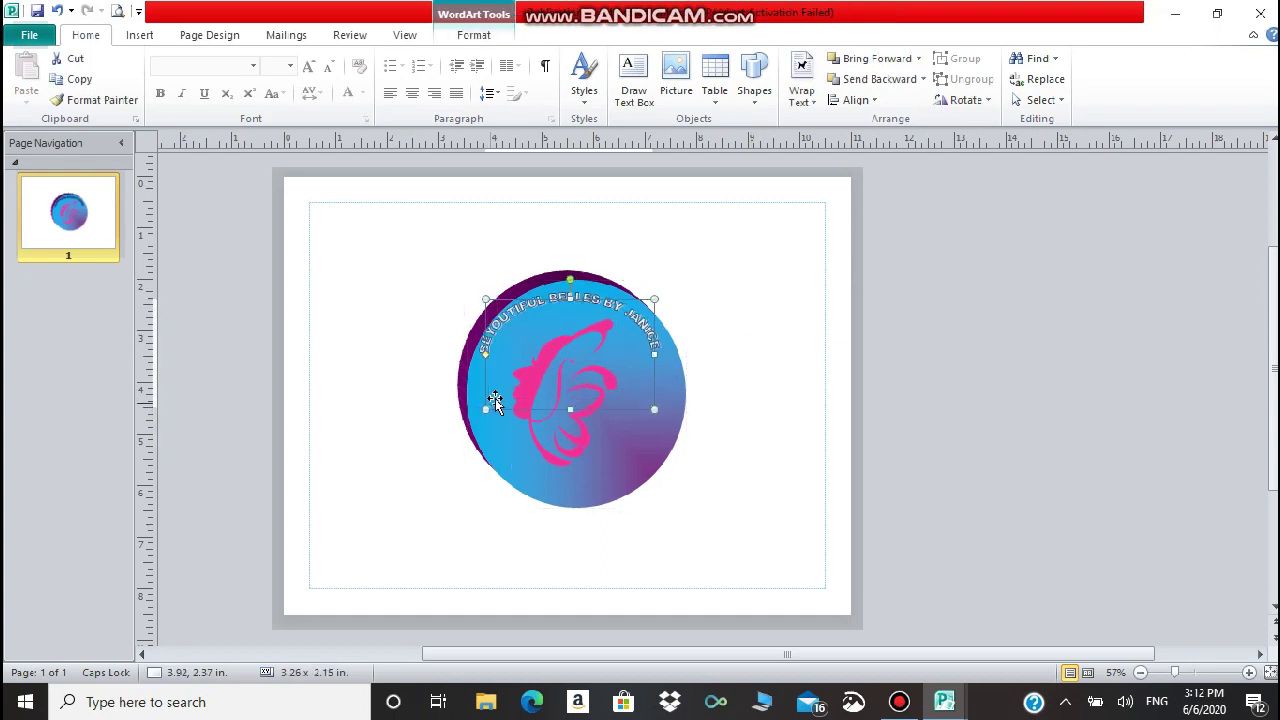
left_click_drag(583, 296, 590, 305)
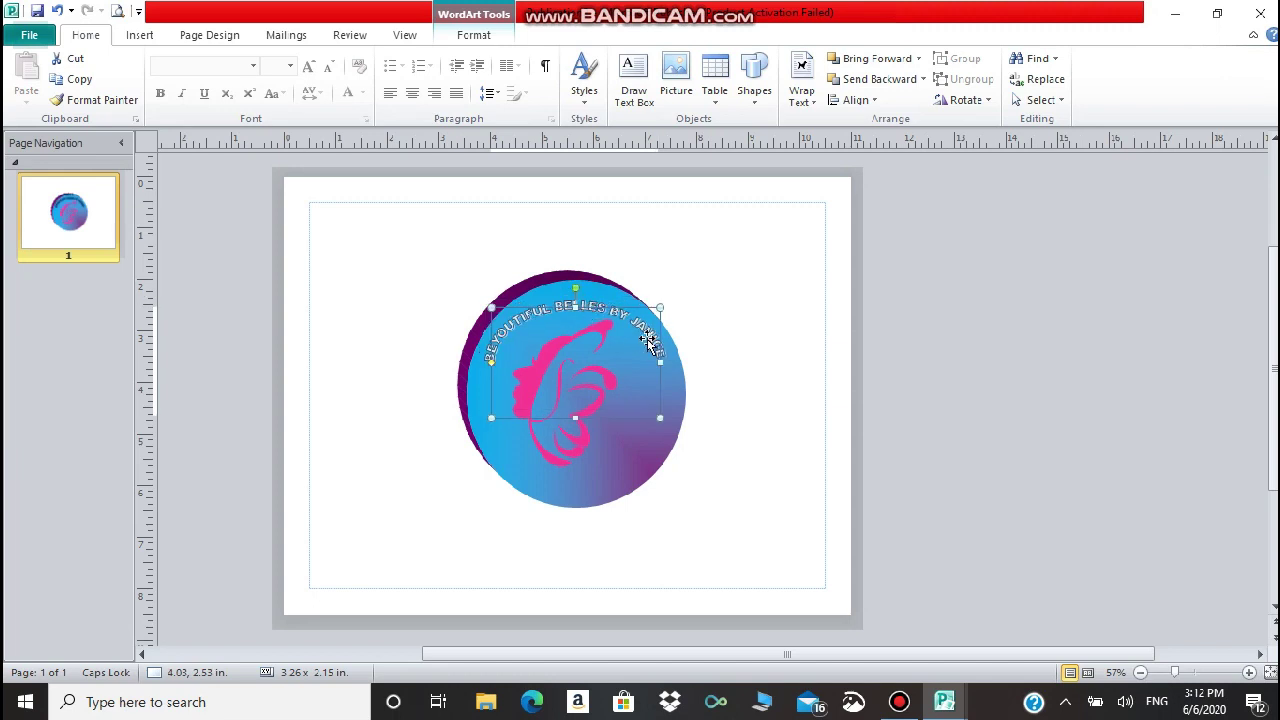
Fill the arched business name with solid blue from the scheme colors and remove its outline.
left_click(483, 40)
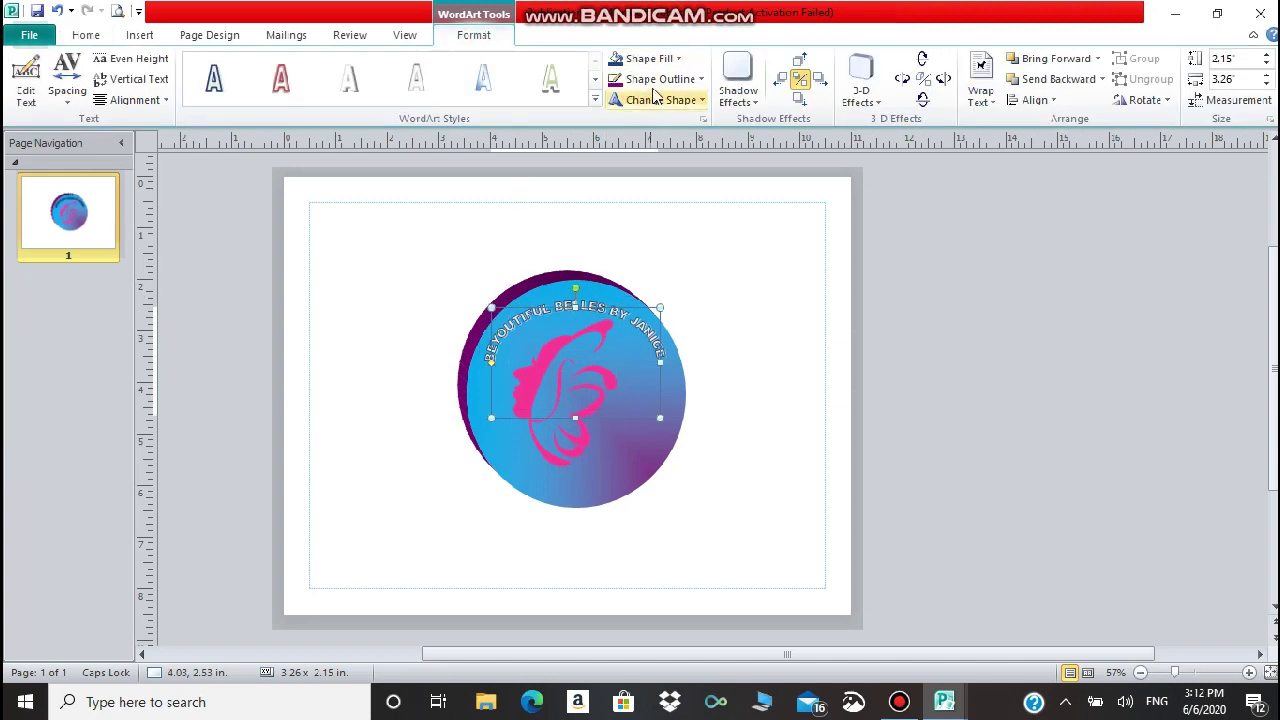
left_click(672, 58)
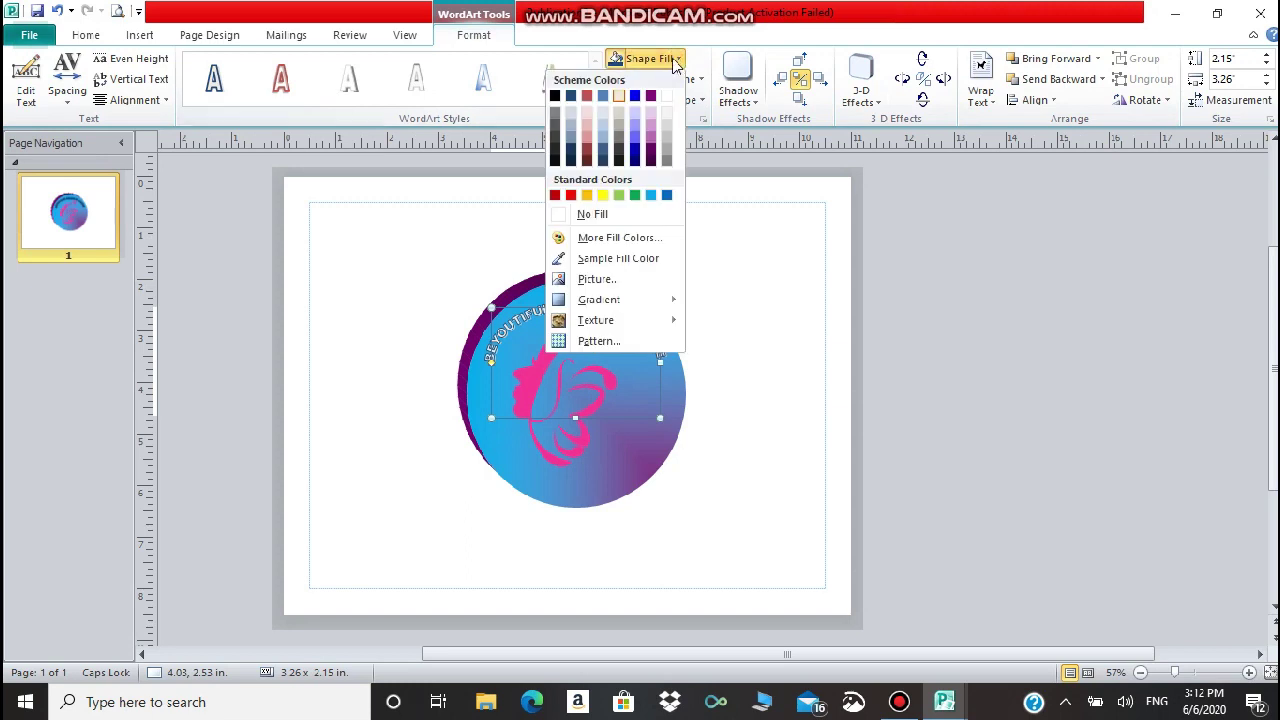
left_click(634, 104)
right_click(597, 245)
left_click(757, 275)
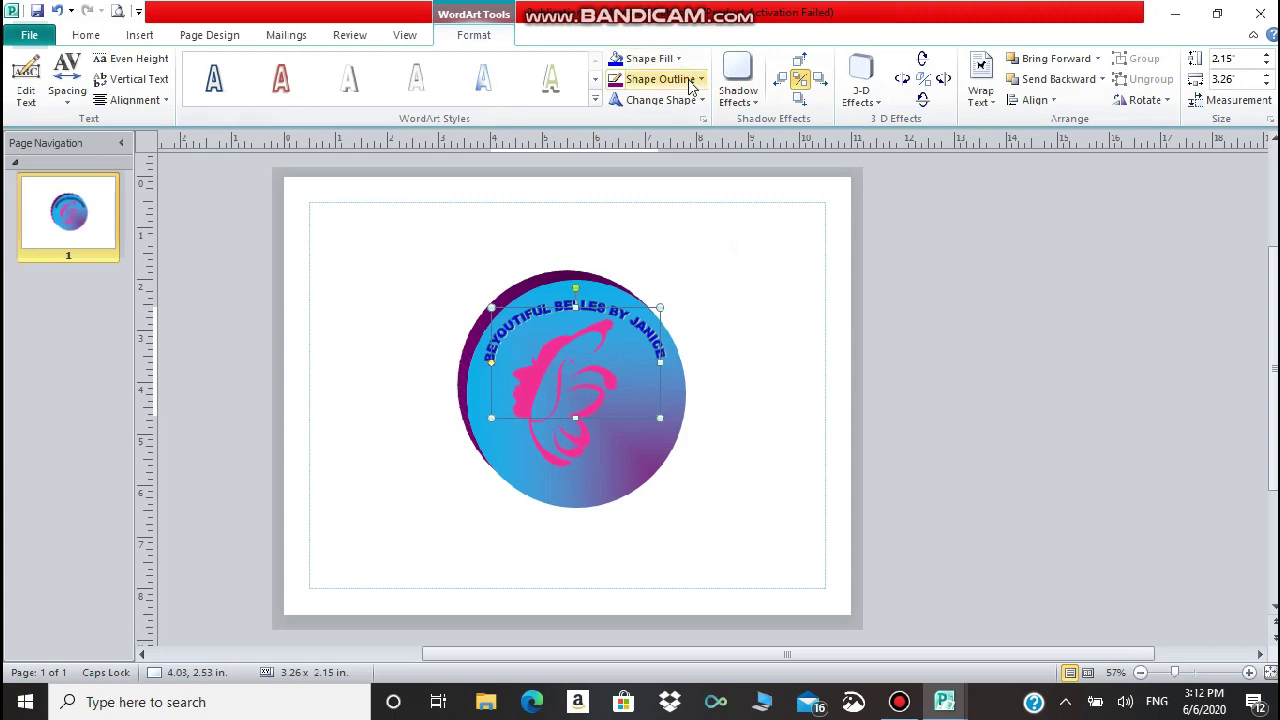
left_click(700, 80)
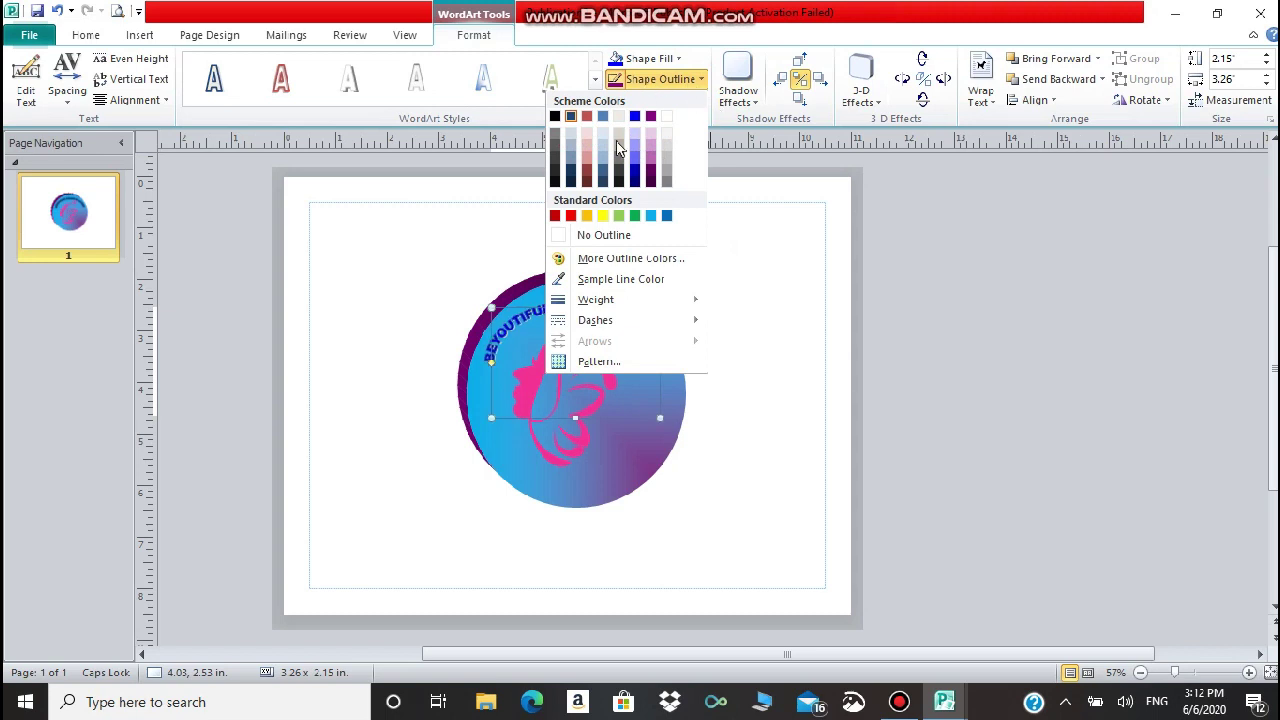
left_click(588, 235)
left_click(762, 290)
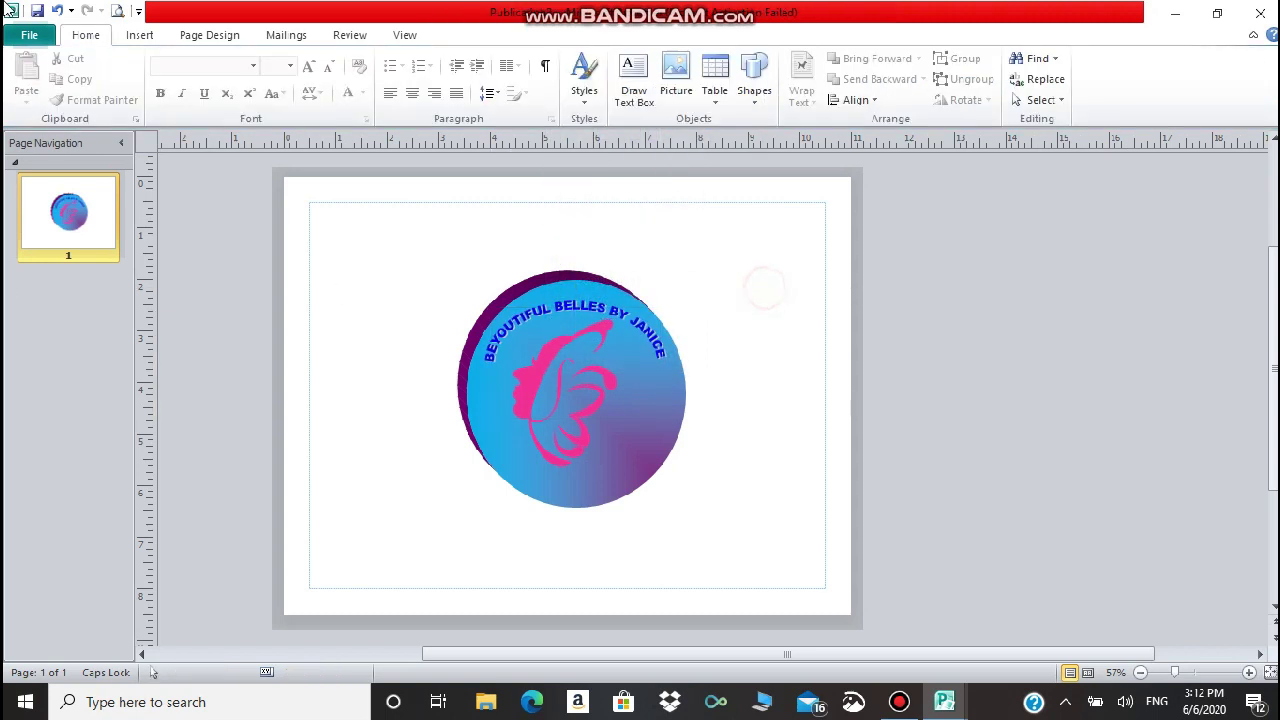
Shrink the butterfly face to about 2.09" wide and 2.94" high, leaving more space below the business name.
left_click(553, 405)
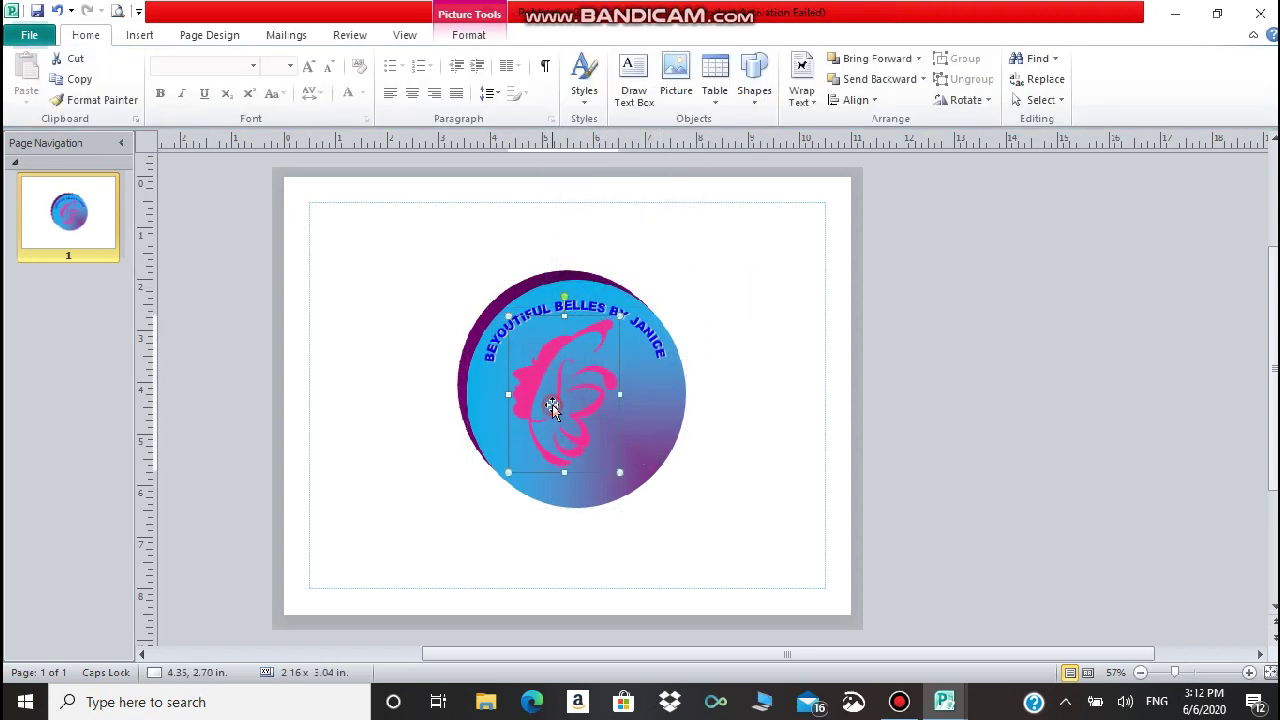
left_click_drag(619, 318, 615, 323)
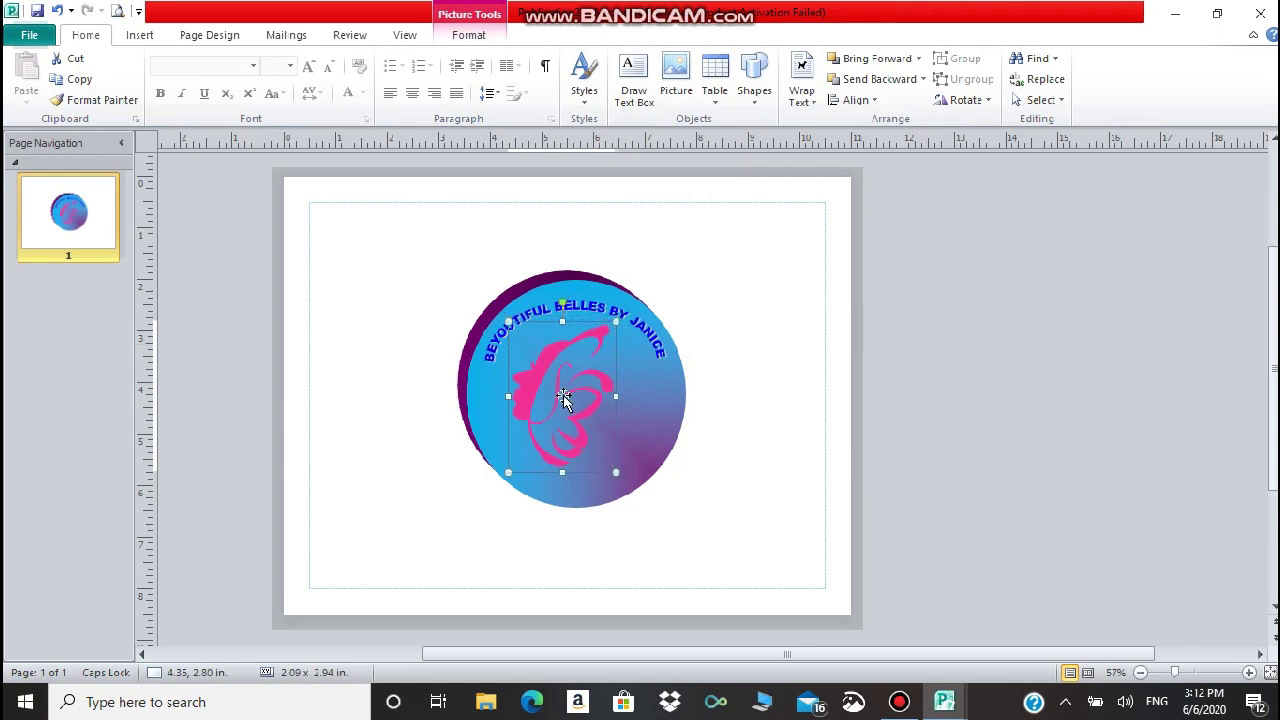
left_click(757, 409)
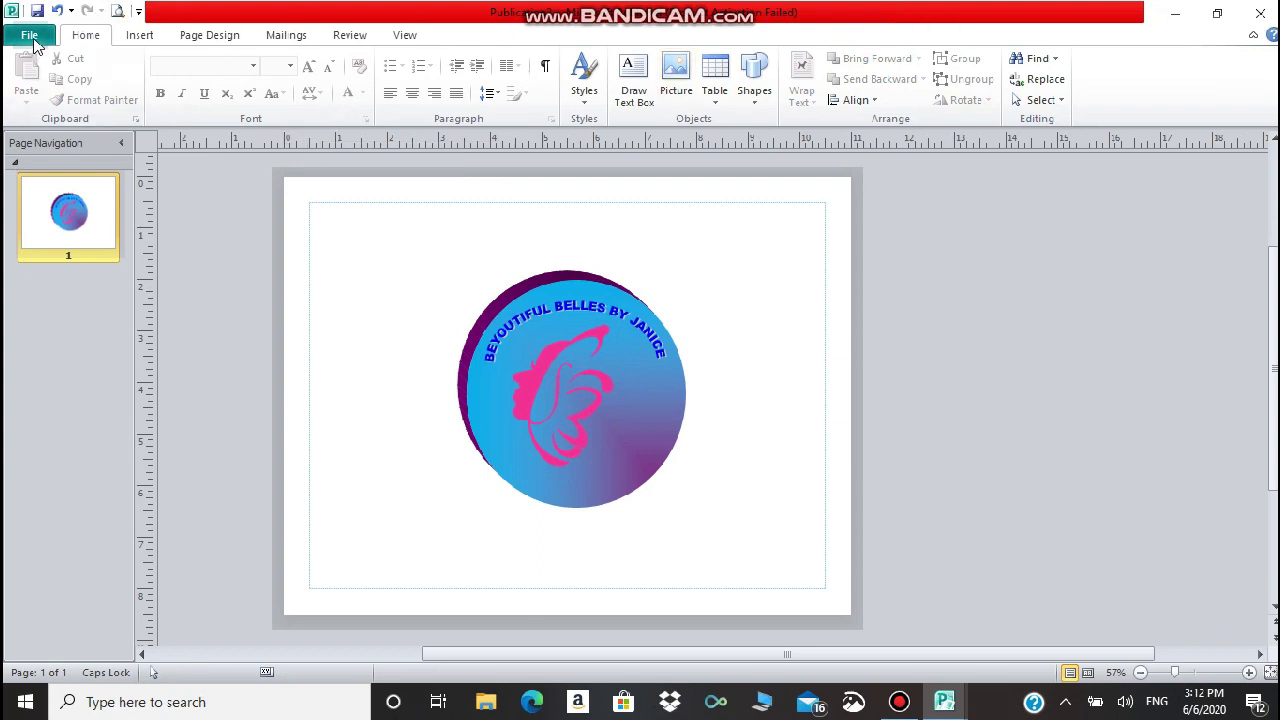
Start a new WordArt in the first plain style, with an opening quotation mark and "Think beautiful;" as its first line.
left_click(139, 35)
left_click(698, 80)
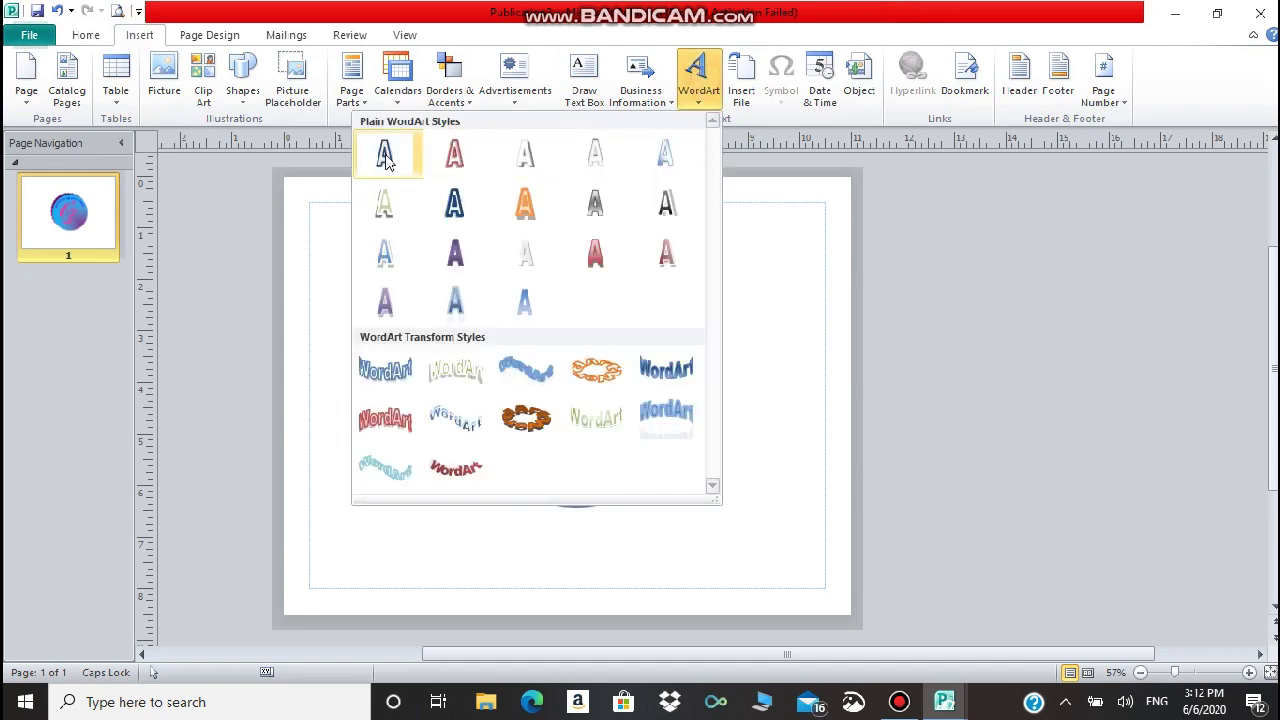
left_click(386, 155)
key("Caps_Lock")
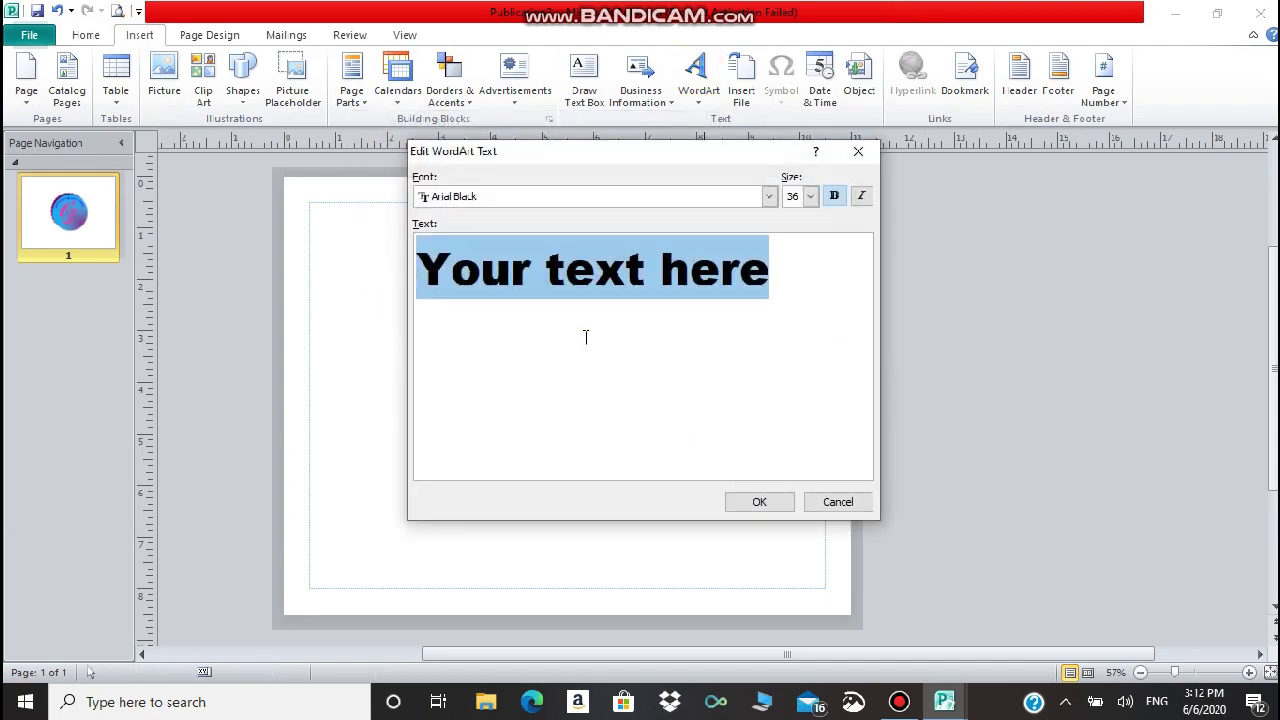
type("\"Thon")
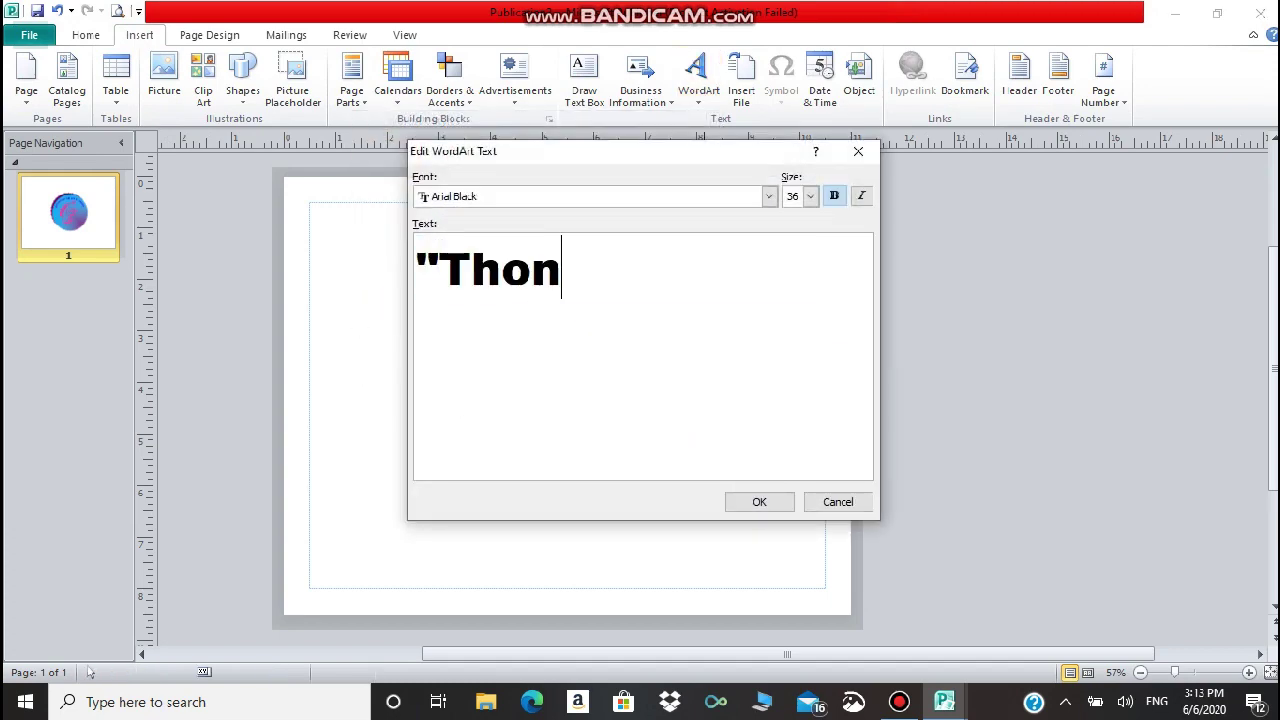
key("BackSpace")
key("BackSpace")
type("ink bea")
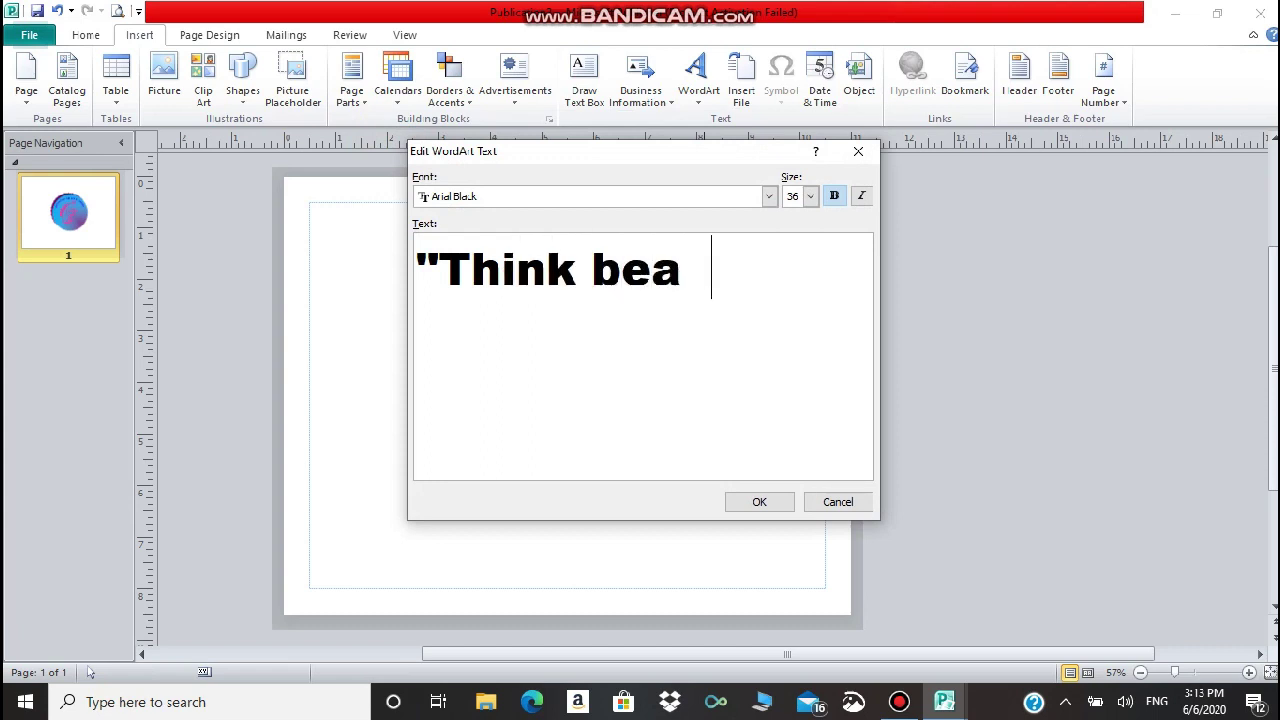
key("BackSpace")
type("qutiful;")
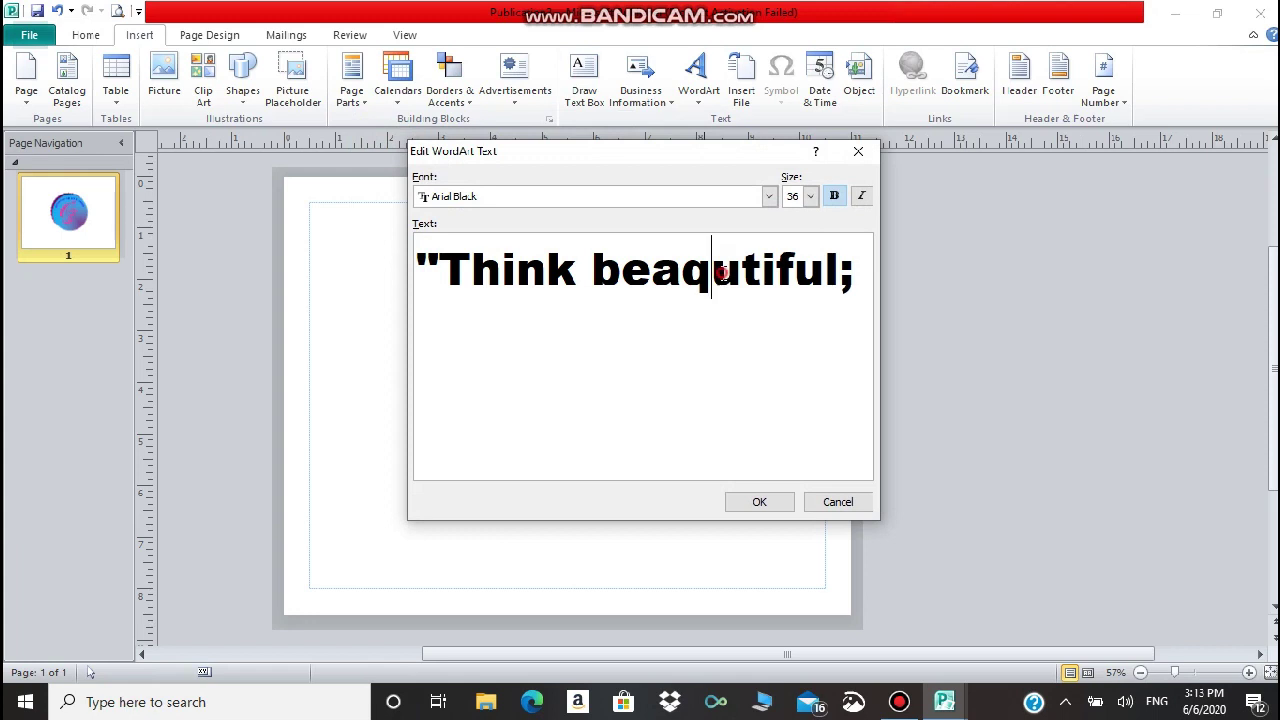
left_click(690, 277)
key("Delete")
left_click(826, 262)
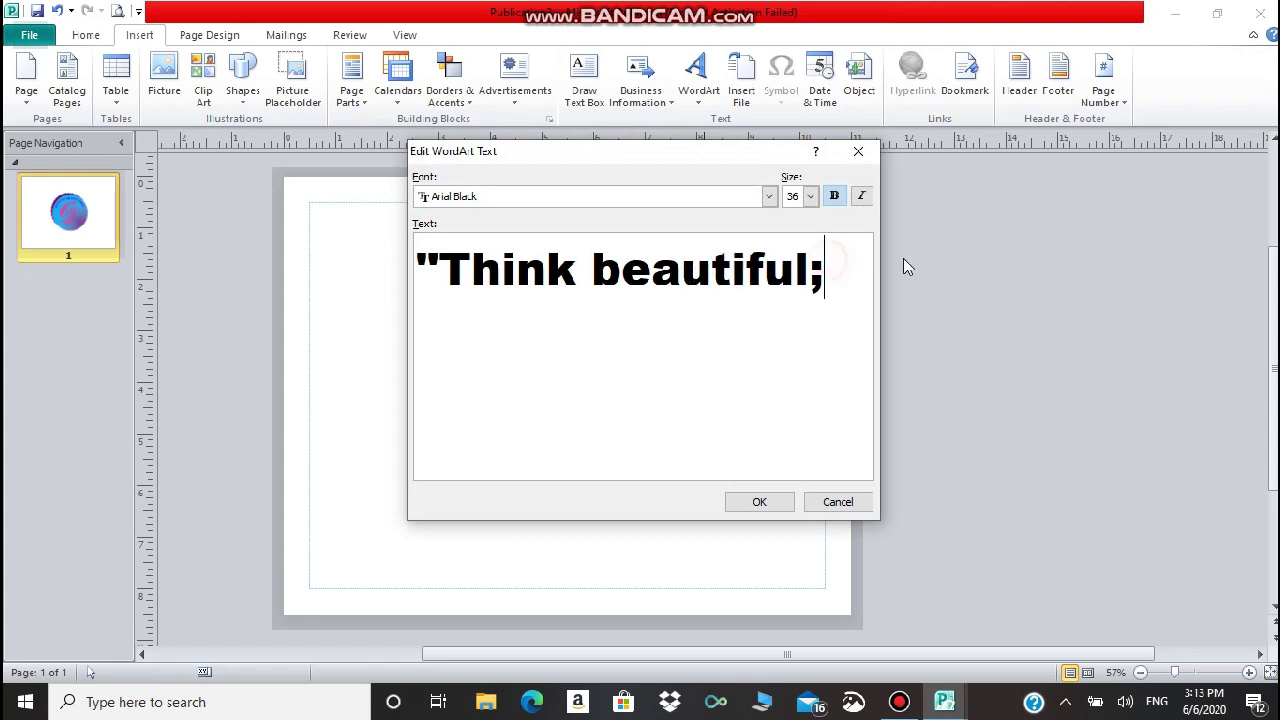
Add the second line "Be-YOU-tiful!" with a closing quotation mark and place the slogan WordArt on the page.
type("b")
key("BackSpace")
key("Return")
type("Be-YOU-t")
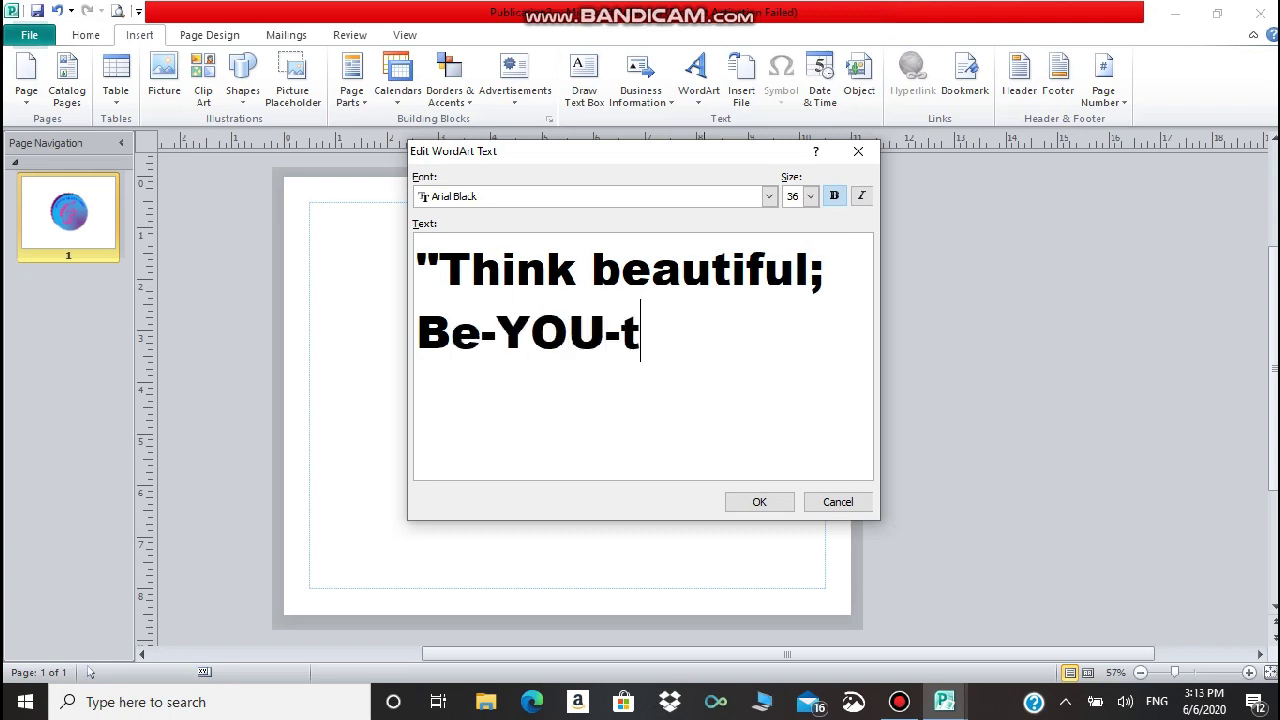
type("iful!")
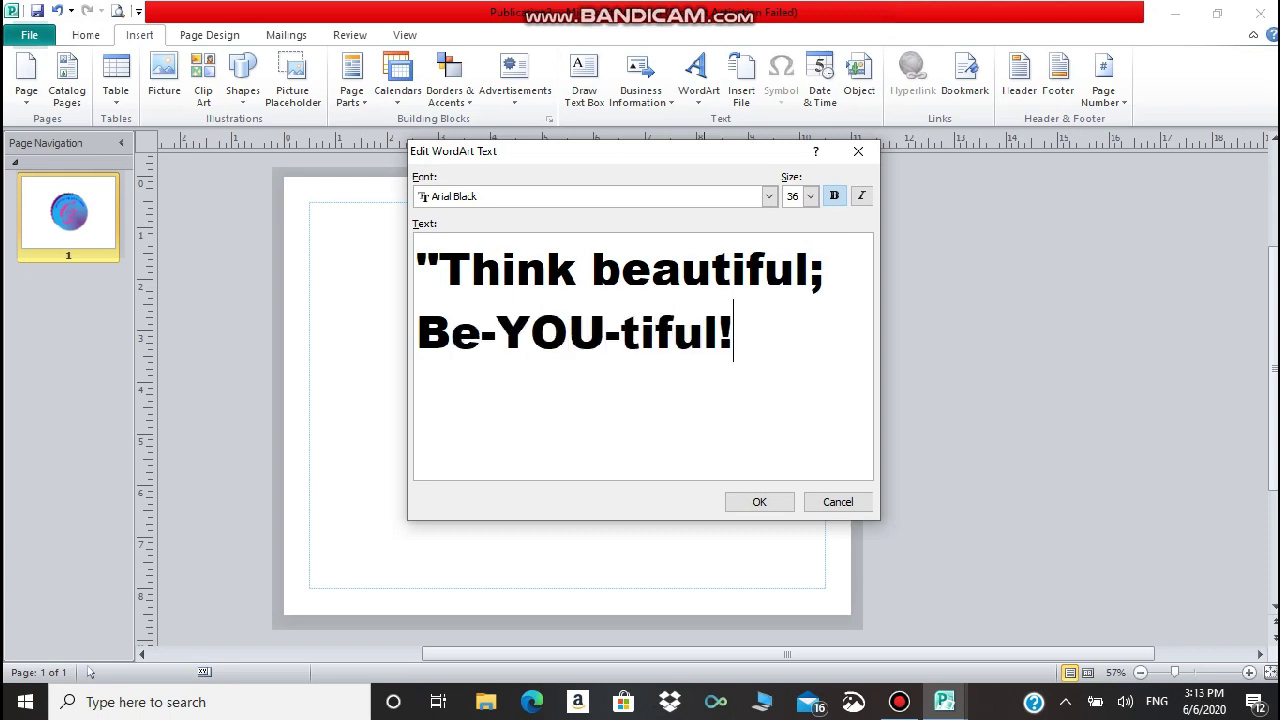
left_click(787, 501)
right_click(748, 142)
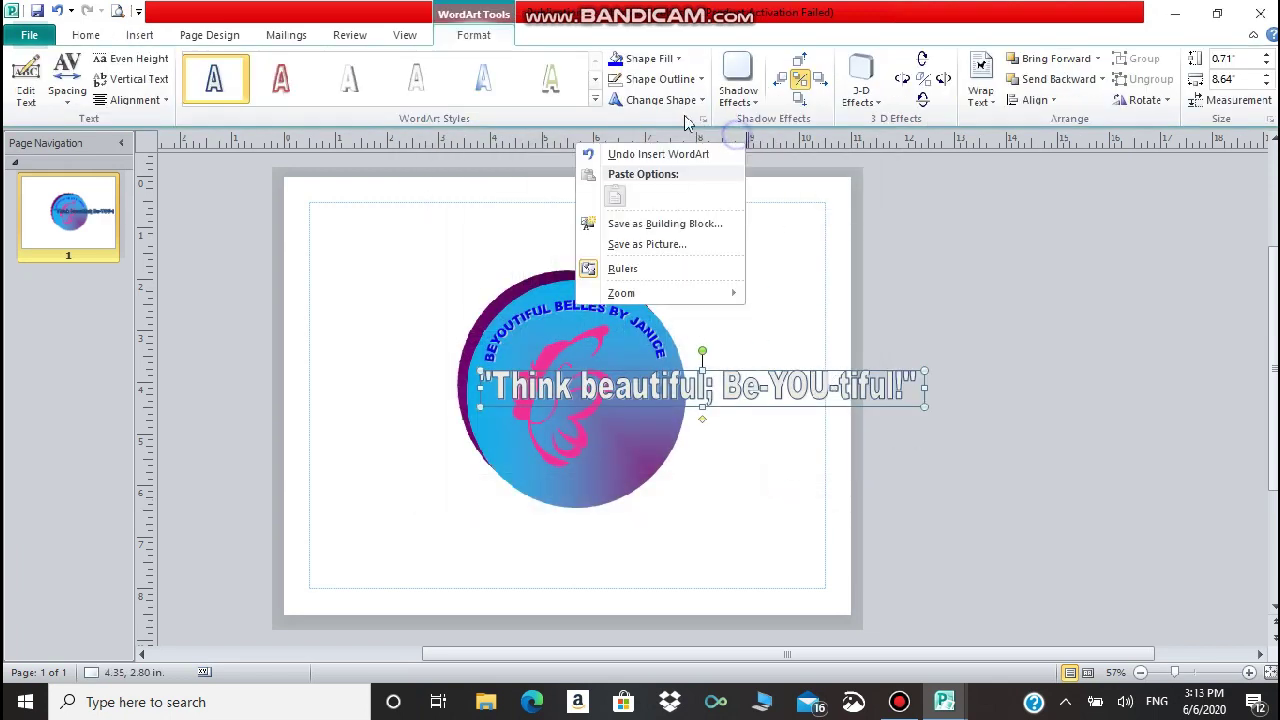
left_click(766, 390)
Bend the slogan WordArt along a downward arch path and fit it inside the circle's lower edge, about 3.4" wide and 1.82" high.
left_click(661, 100)
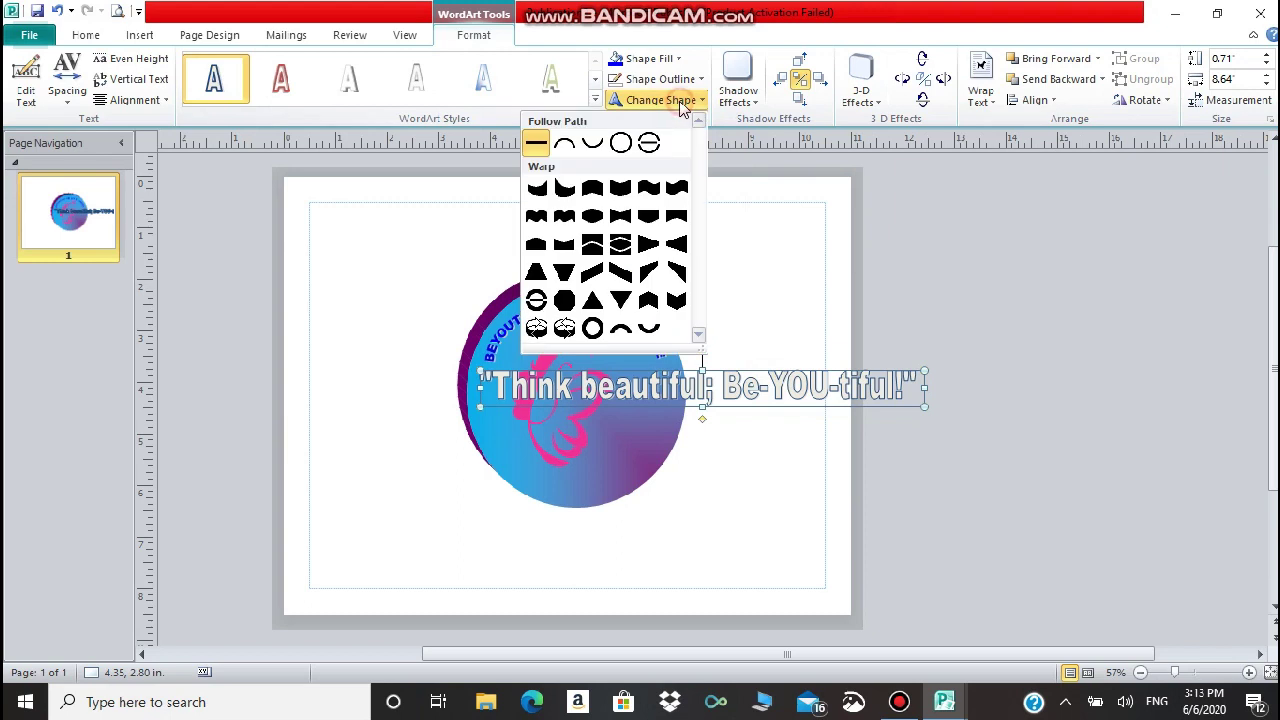
left_click(592, 141)
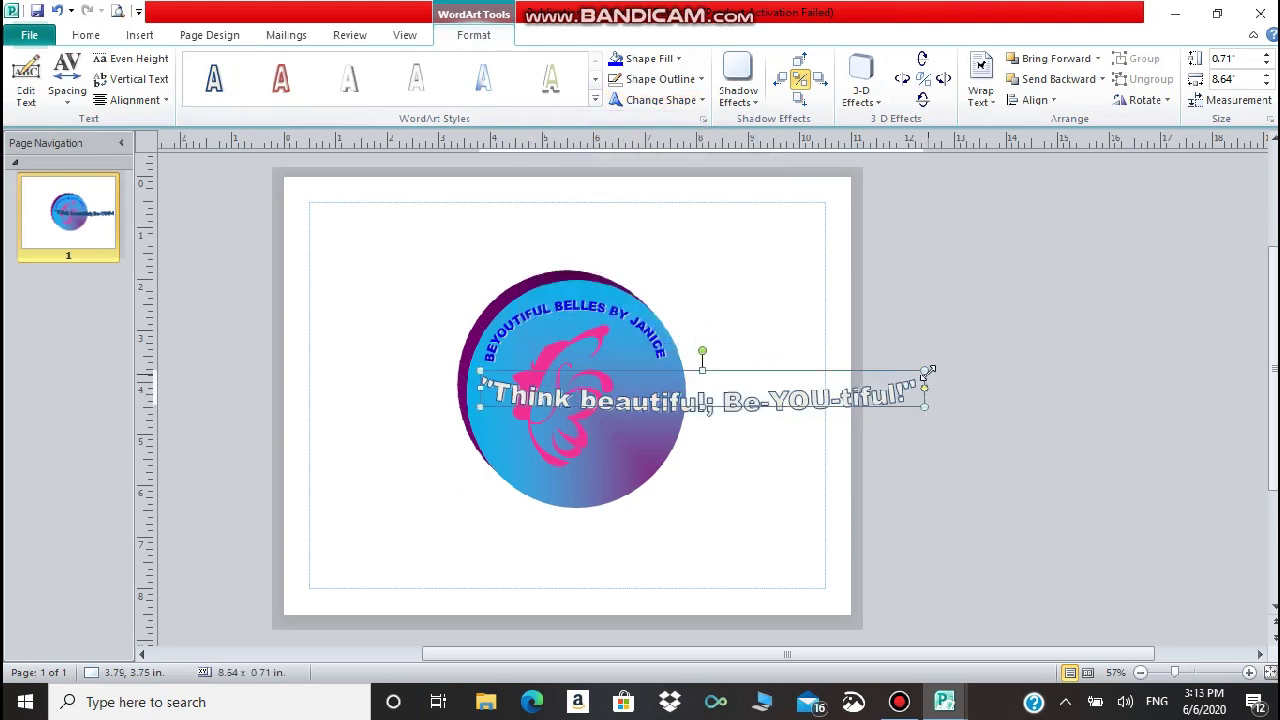
left_click_drag(928, 372, 645, 366)
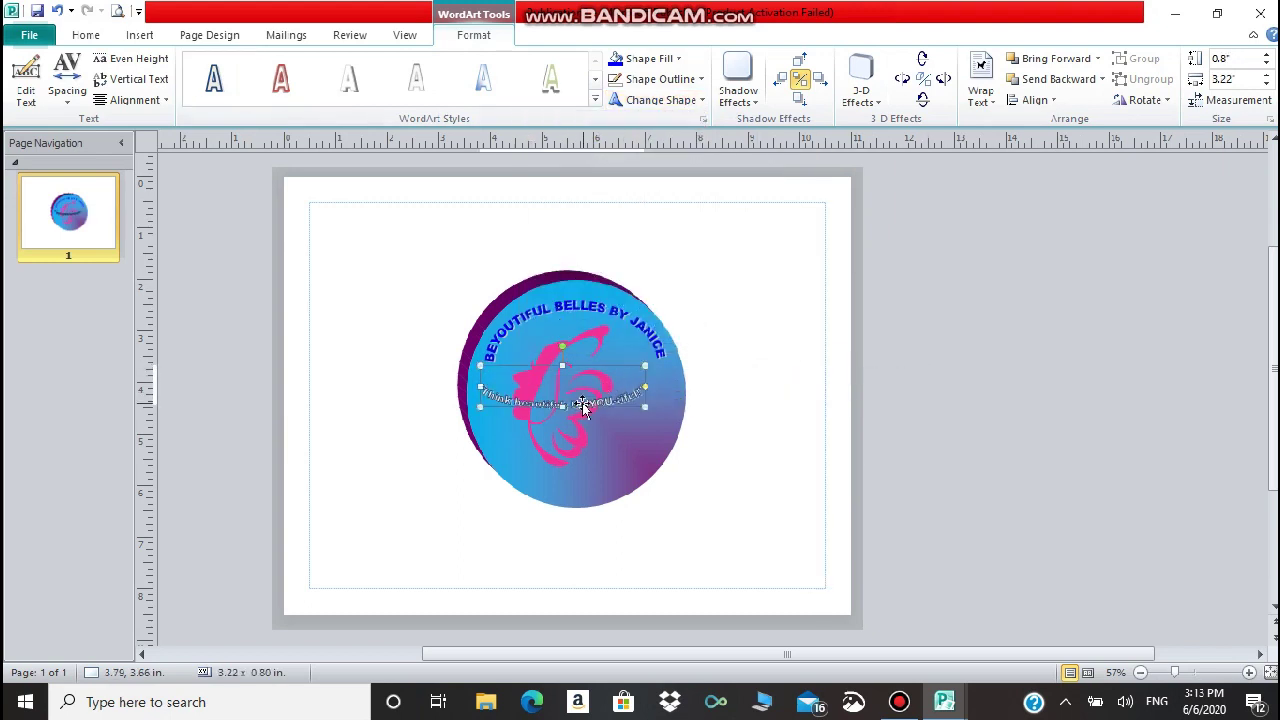
left_click_drag(585, 413, 598, 471)
left_click_drag(657, 432, 630, 417)
left_click_drag(598, 471, 609, 476)
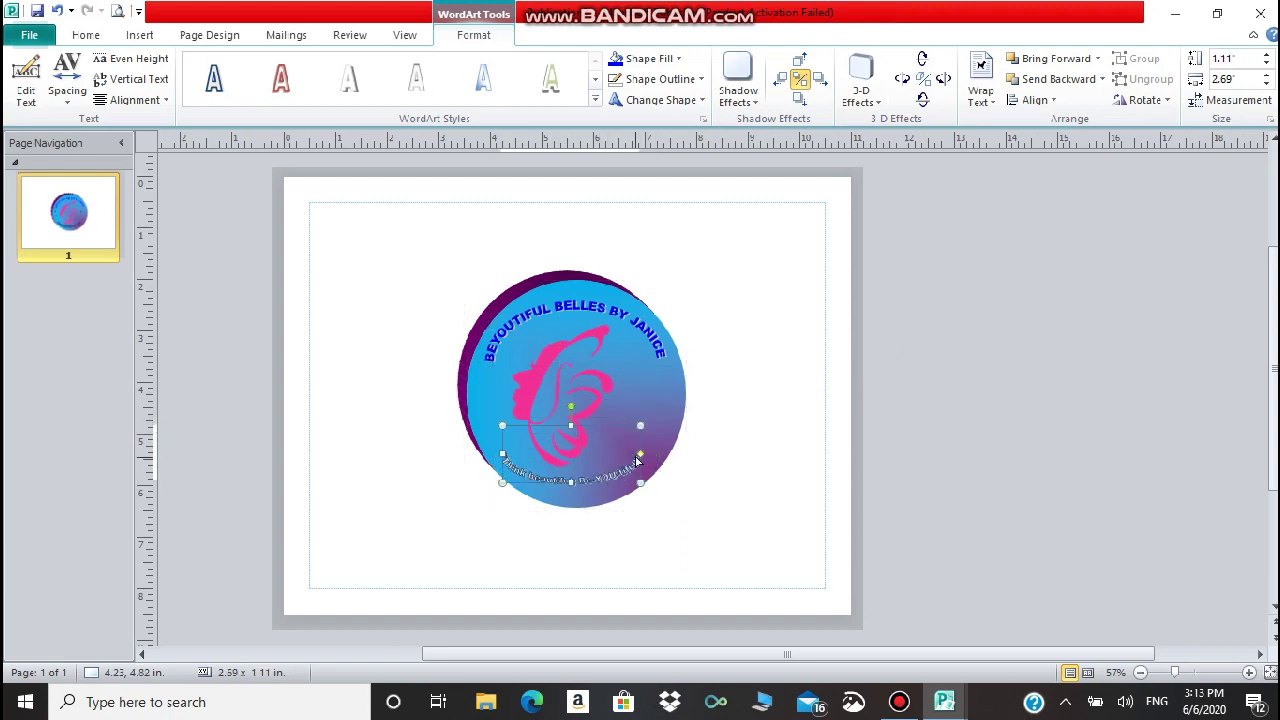
left_click_drag(502, 425, 491, 399)
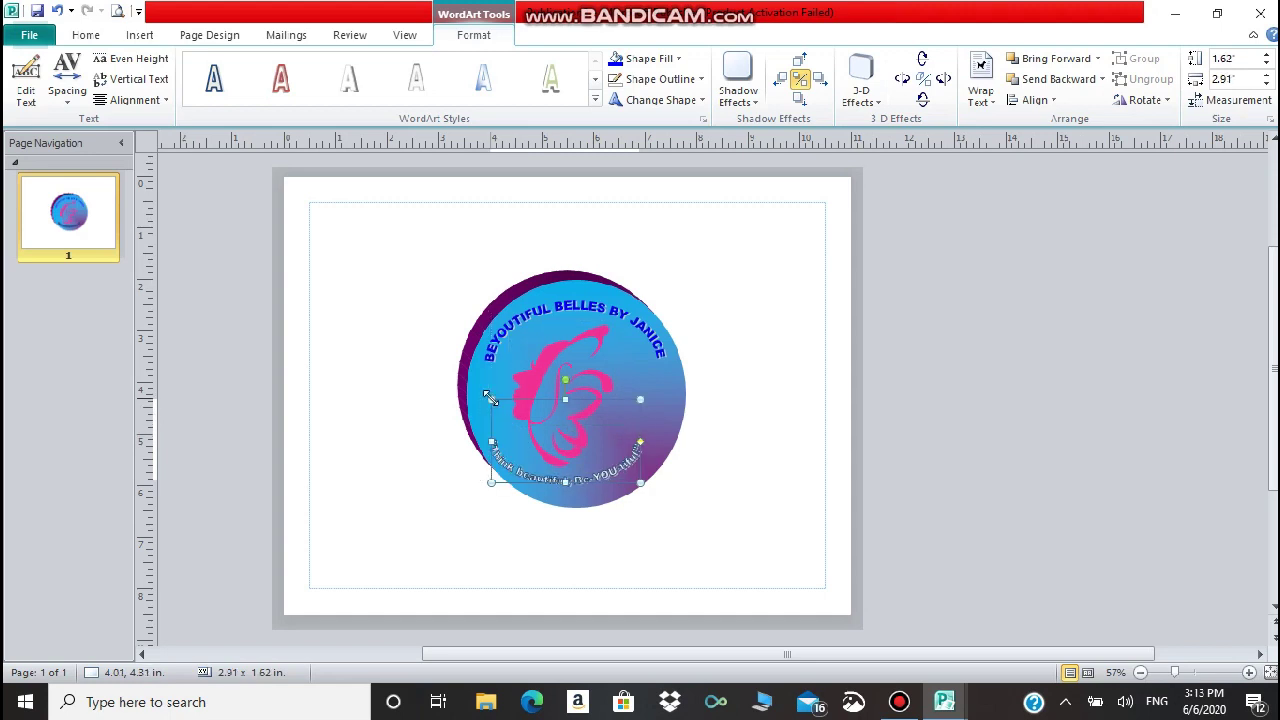
left_click_drag(663, 395, 665, 389)
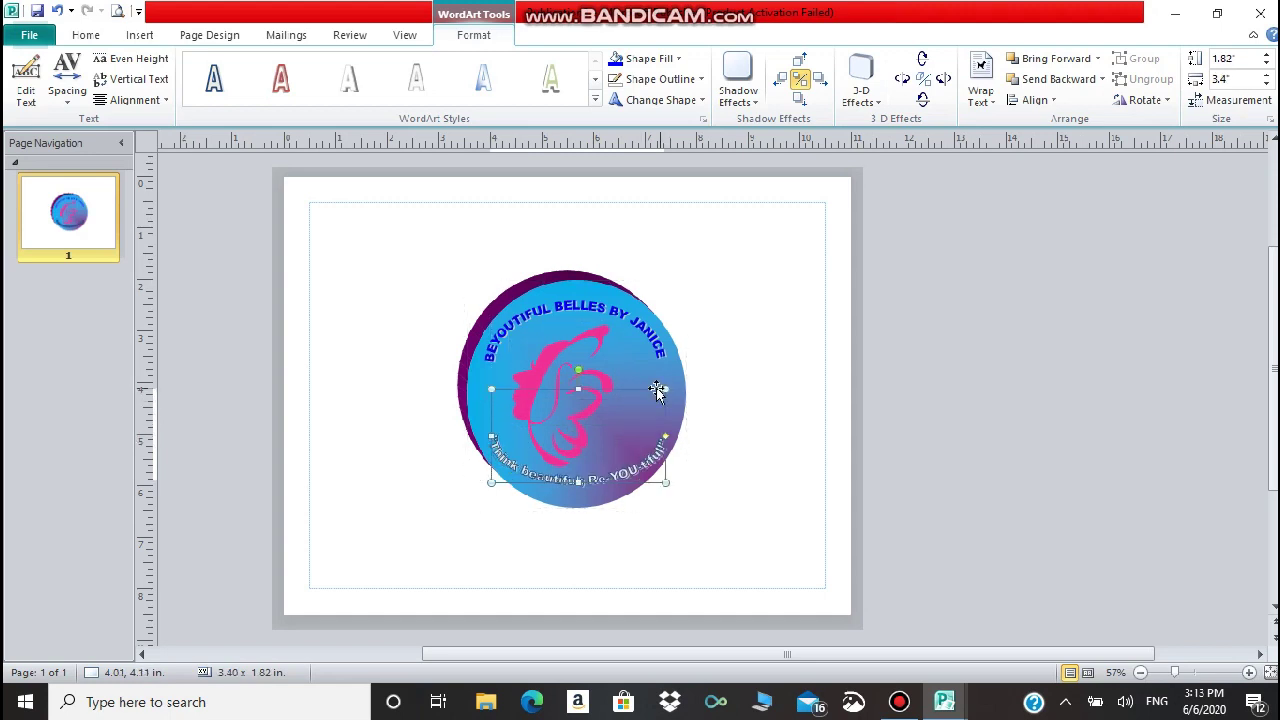
Fill the slogan WordArt with black and remove its outline.
left_click(680, 59)
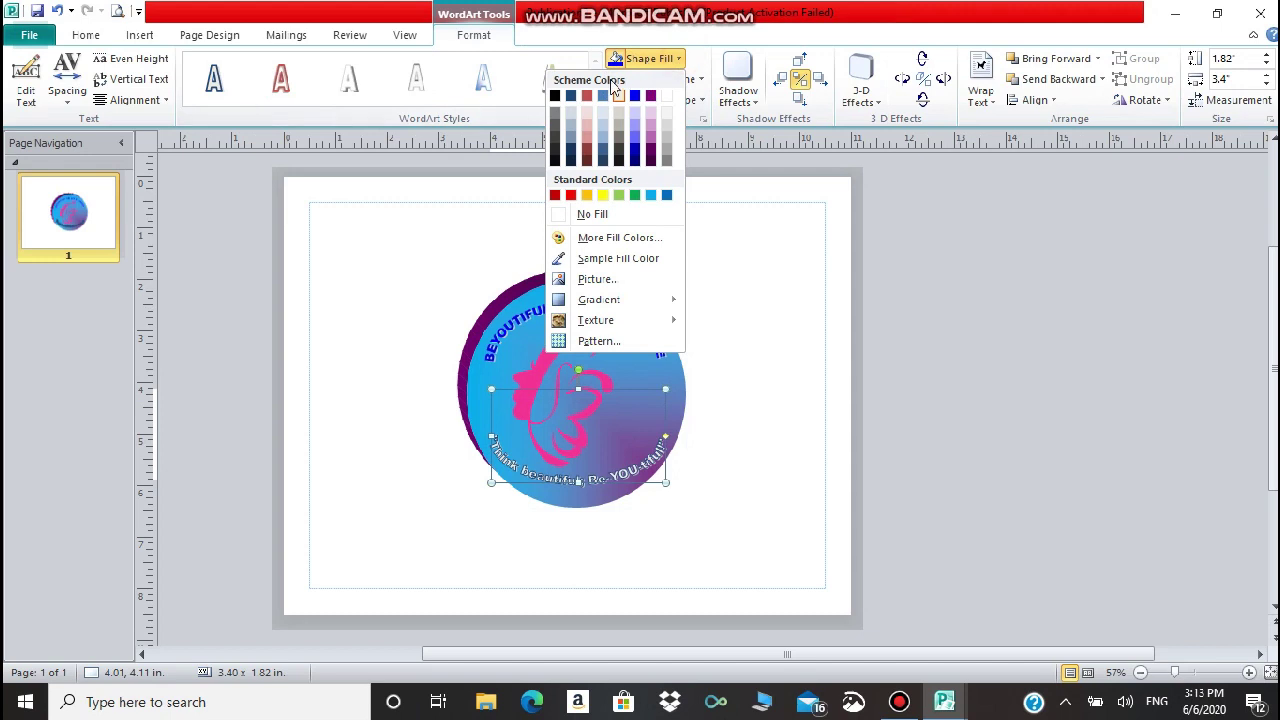
left_click(557, 96)
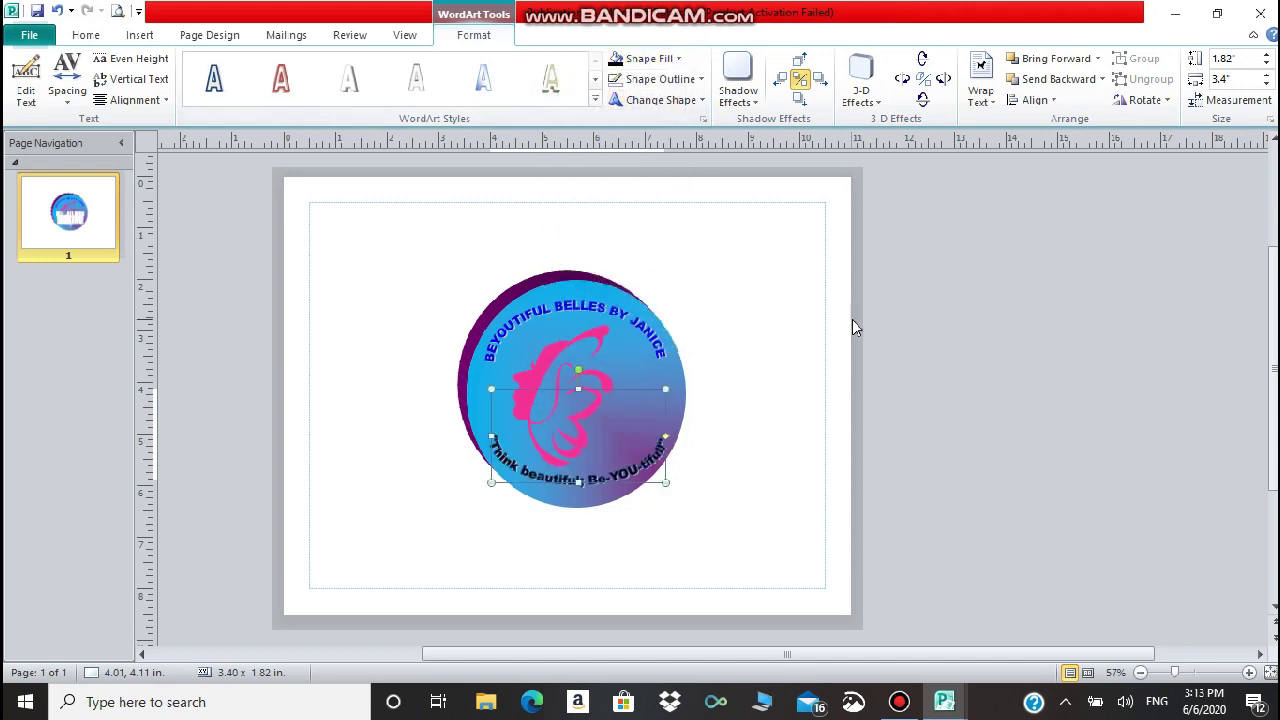
left_click(700, 79)
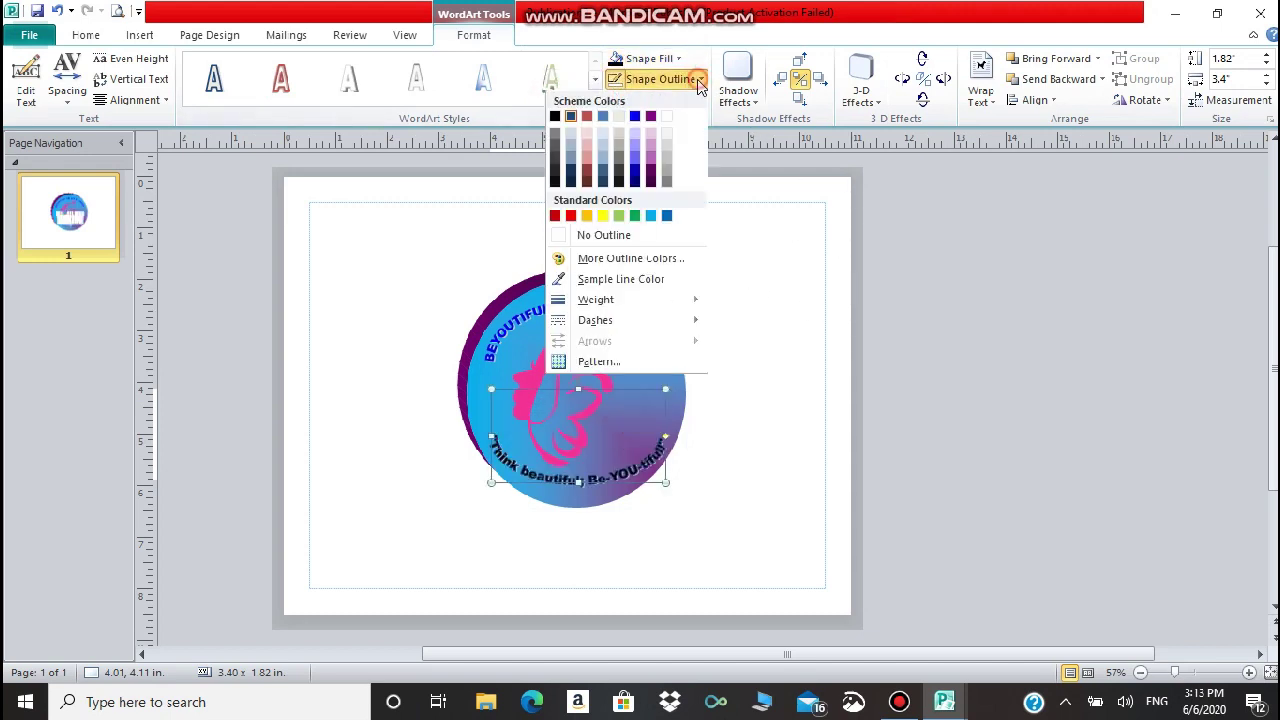
left_click(598, 235)
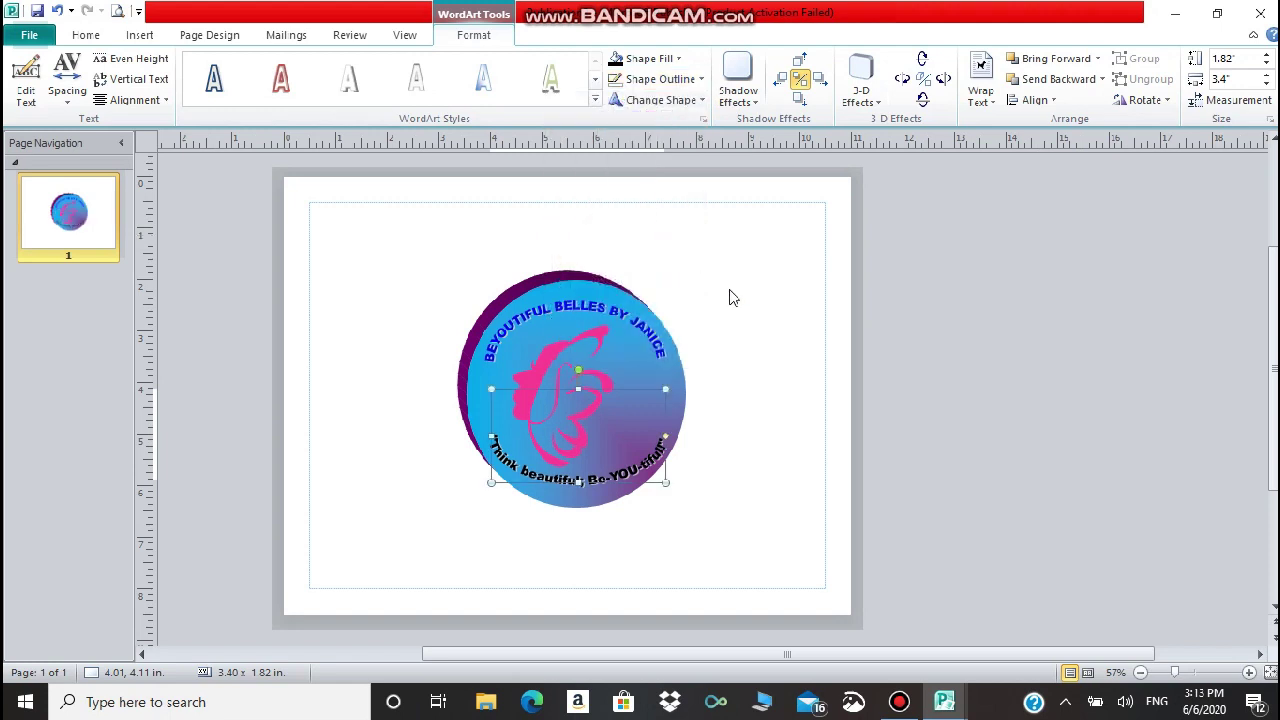
left_click(783, 317)
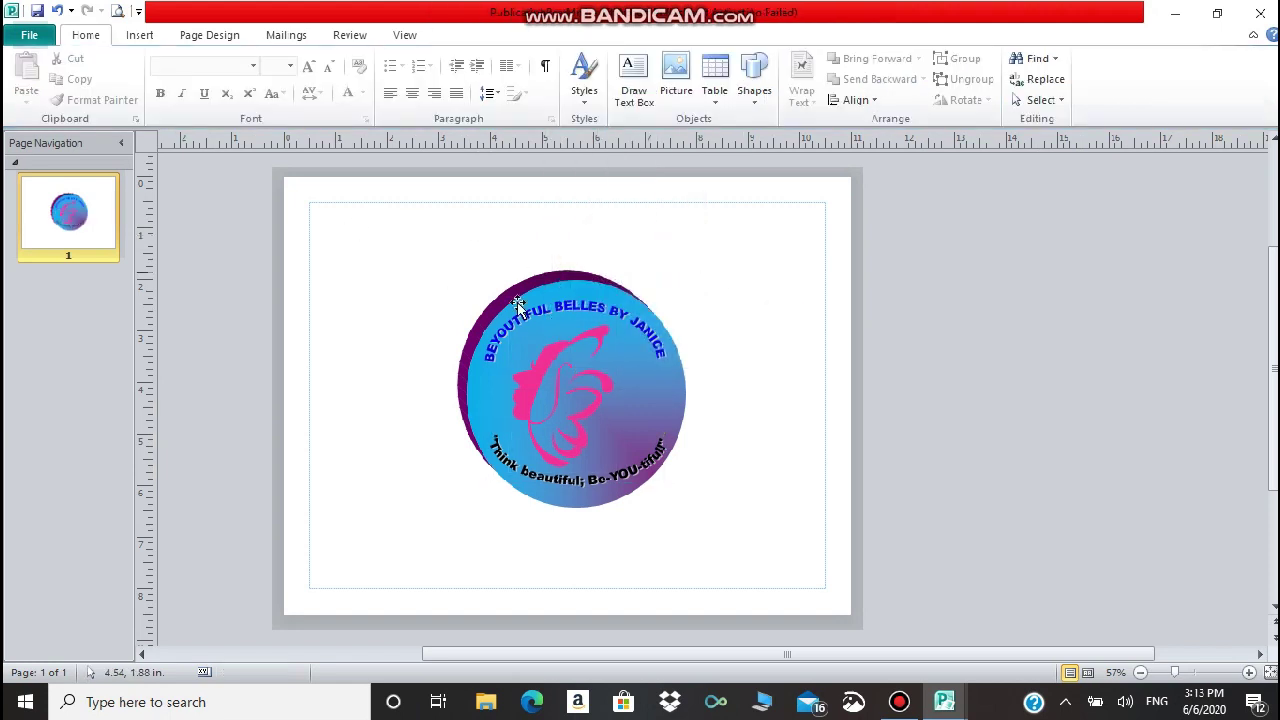
Change the circle's fill to a radial gradient running from dark purple in the centre to pale lilac at the edge.
left_click(655, 456)
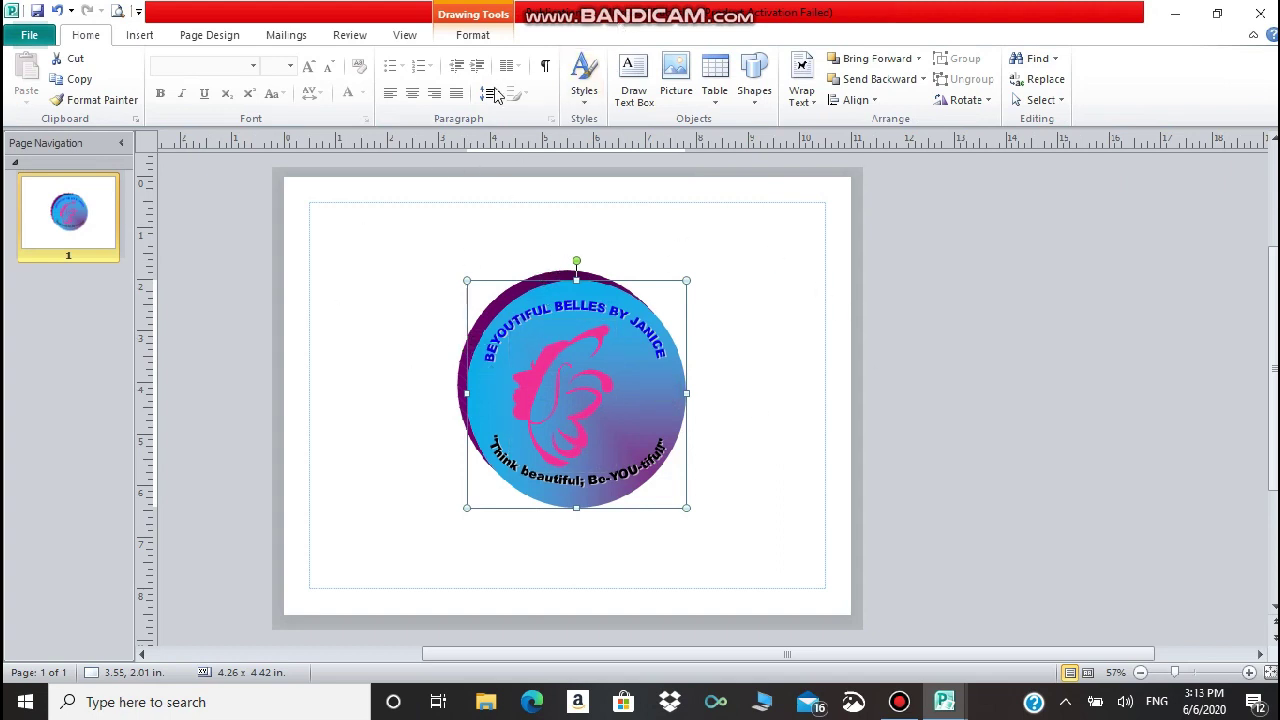
left_click(473, 36)
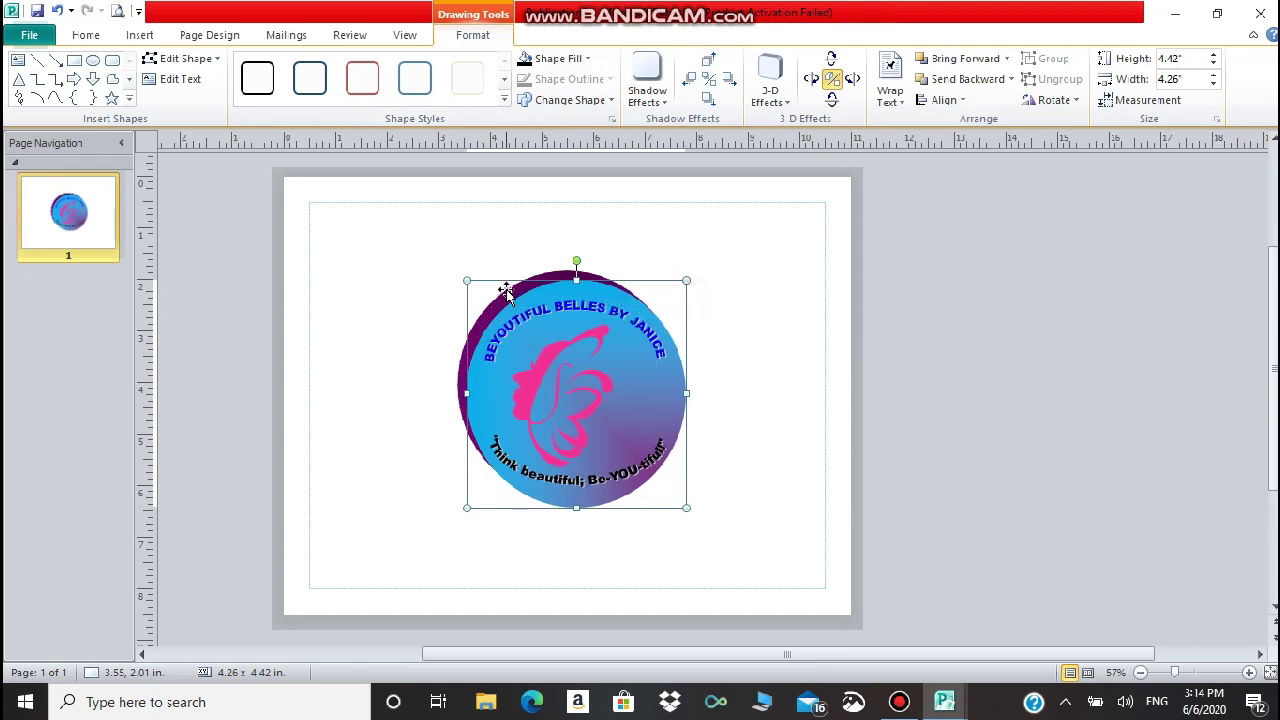
left_click(560, 58)
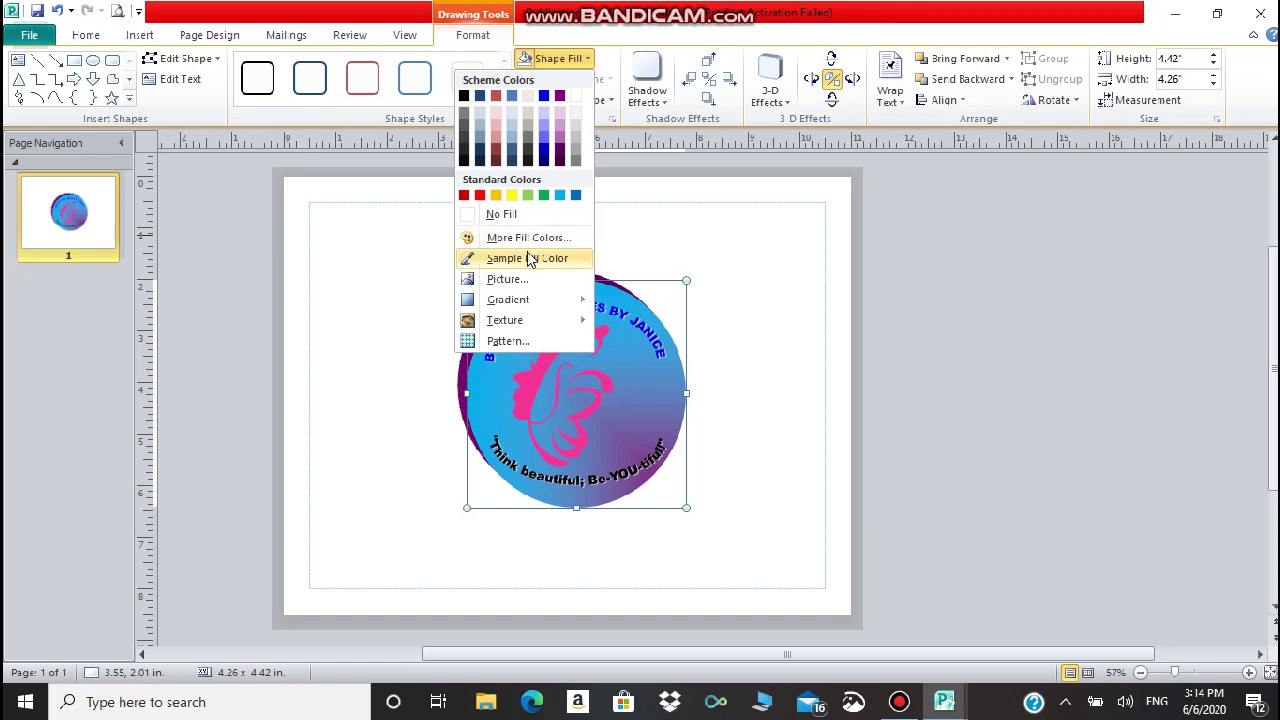
mouse_move(505, 299)
left_click(240, 399)
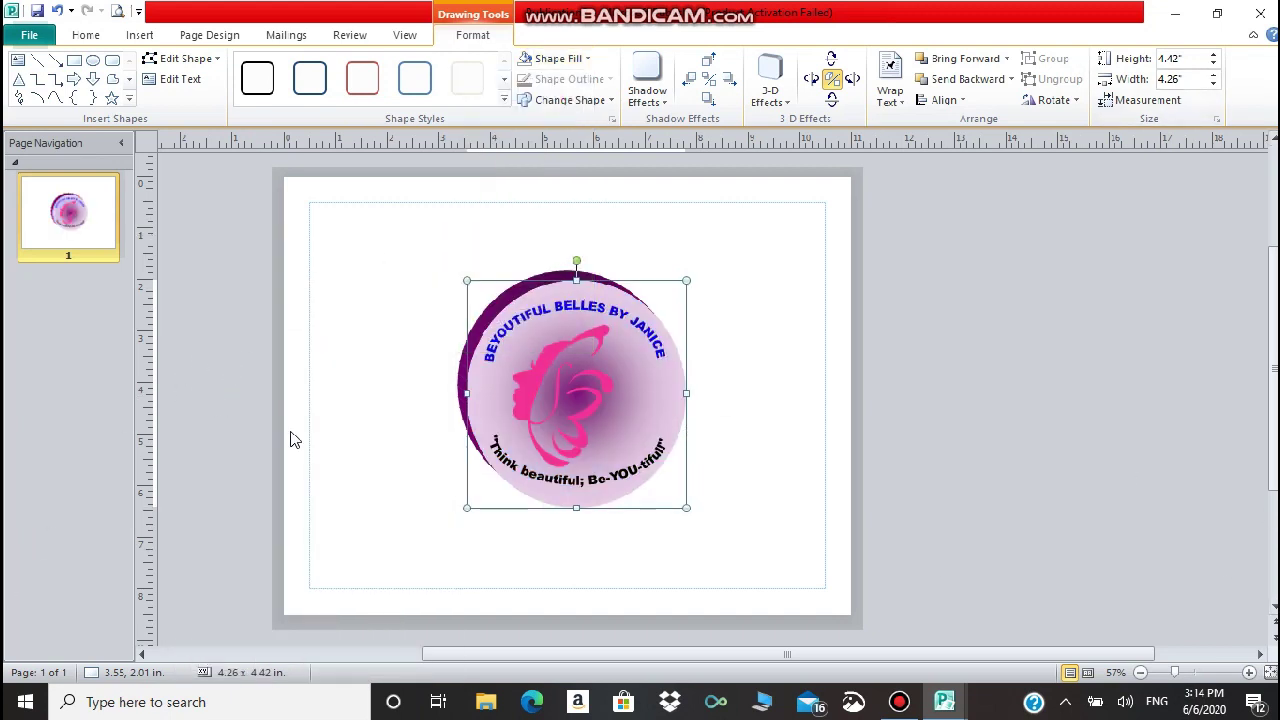
left_click(330, 413)
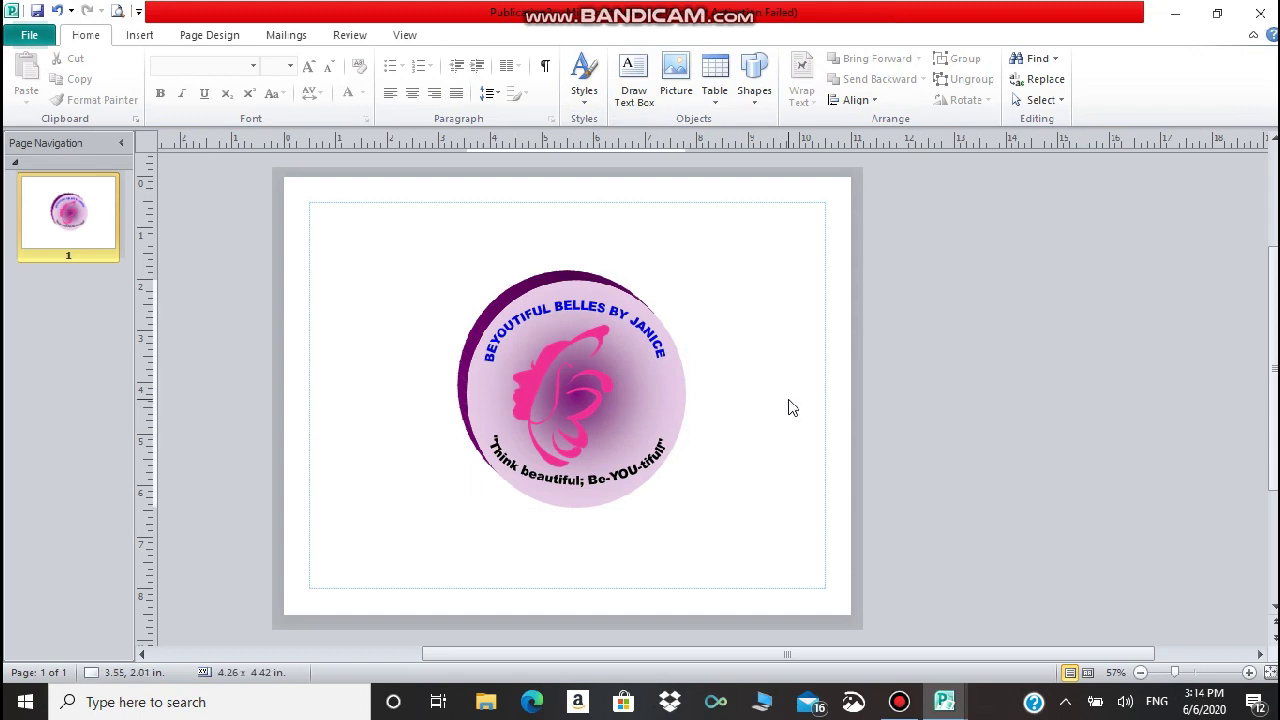
Group all the logo's objects and save the group to the Desktop as a PNG picture named "New Logo".
key("ctrl+a")
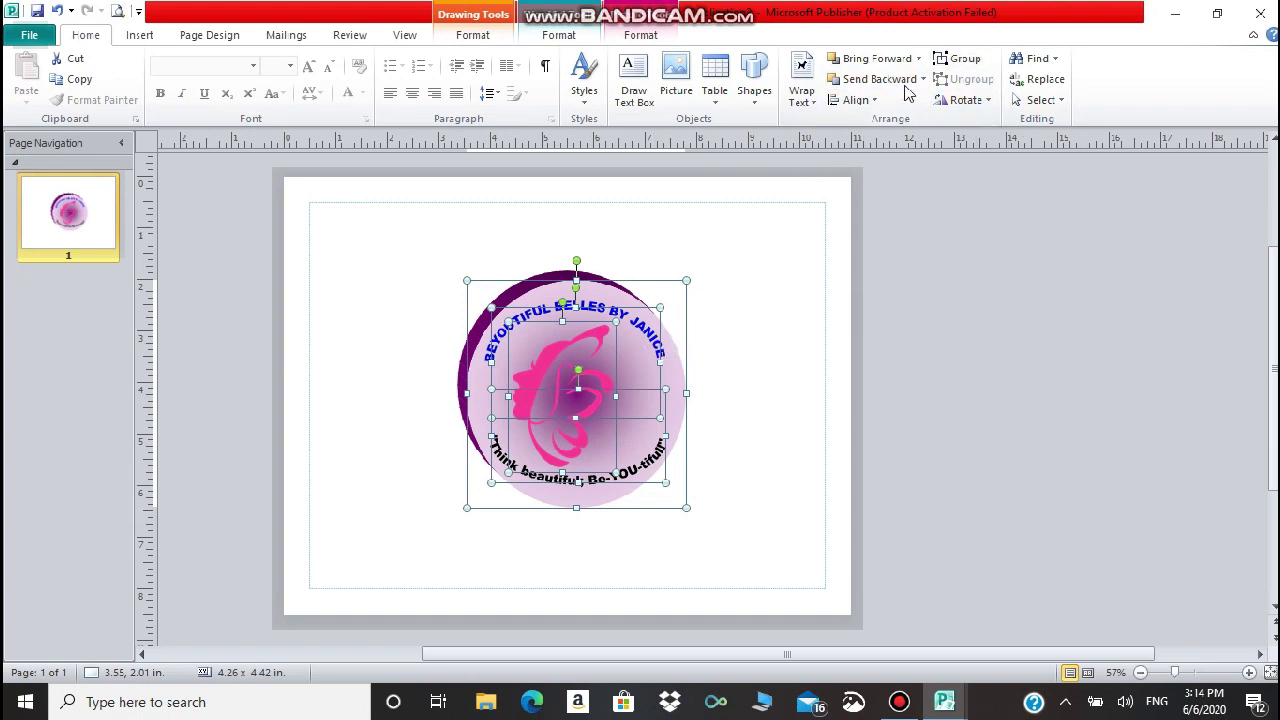
left_click(963, 58)
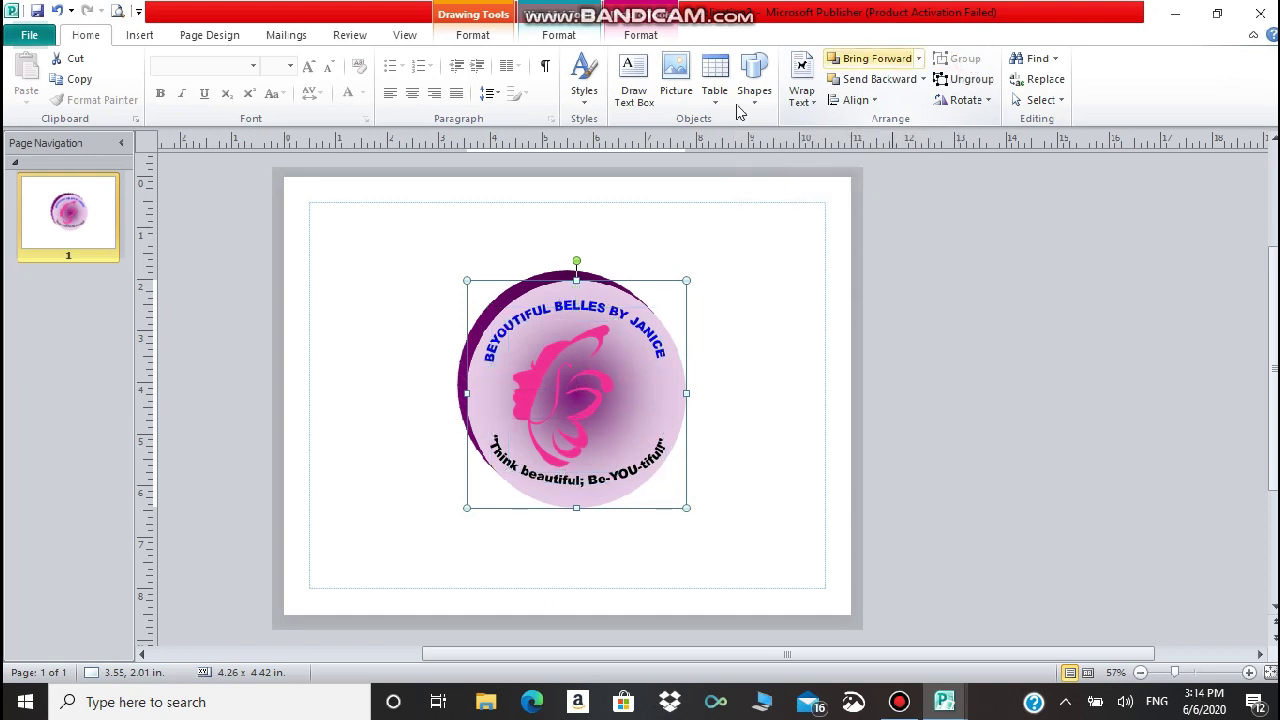
right_click(575, 353)
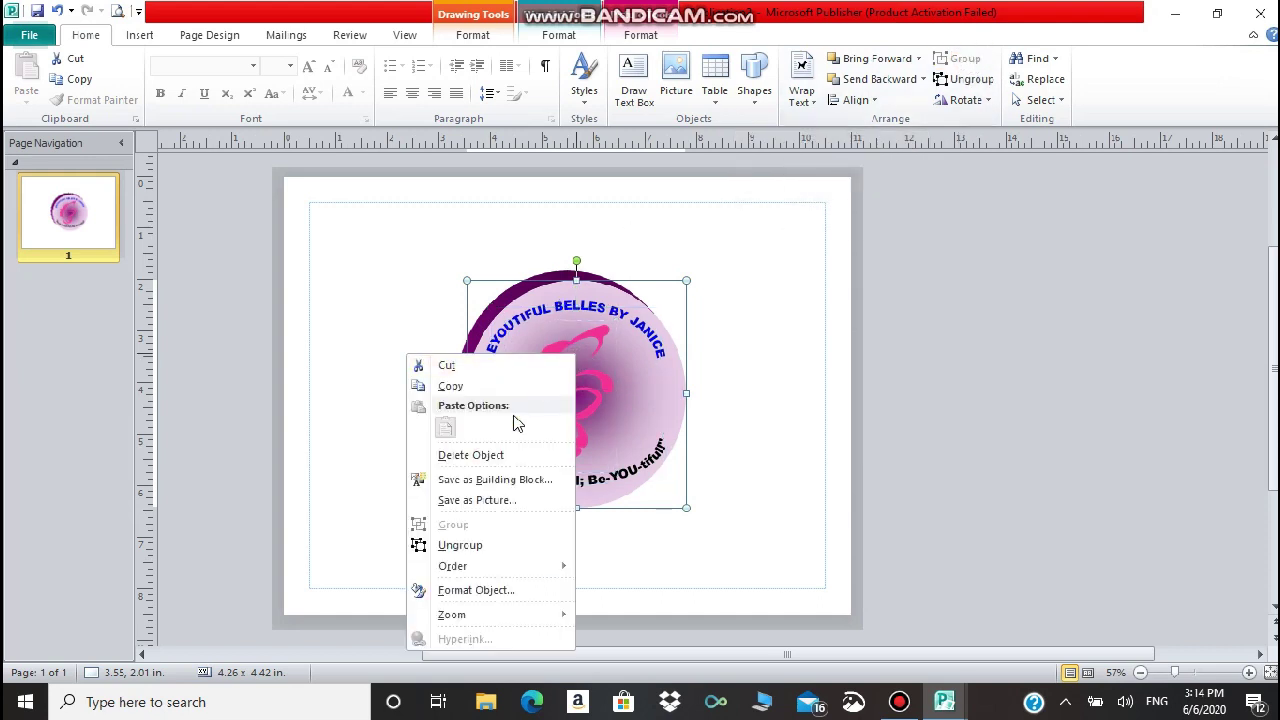
left_click(506, 501)
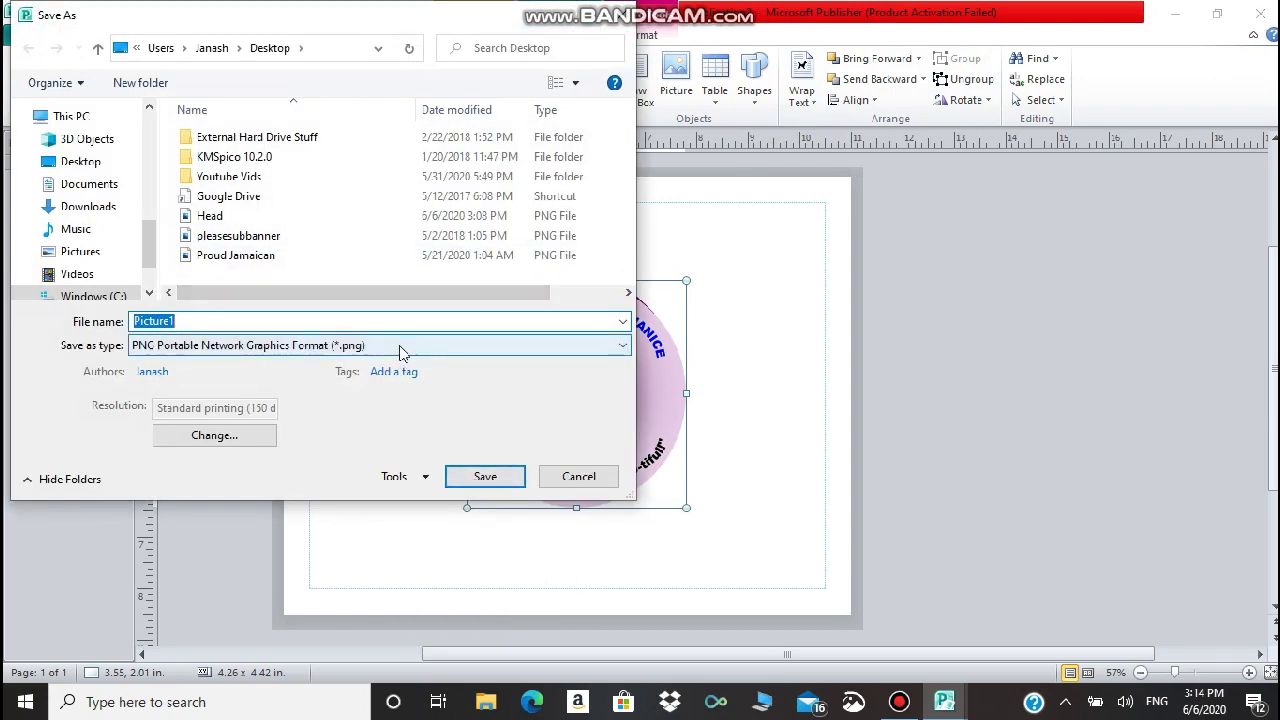
left_click(621, 346)
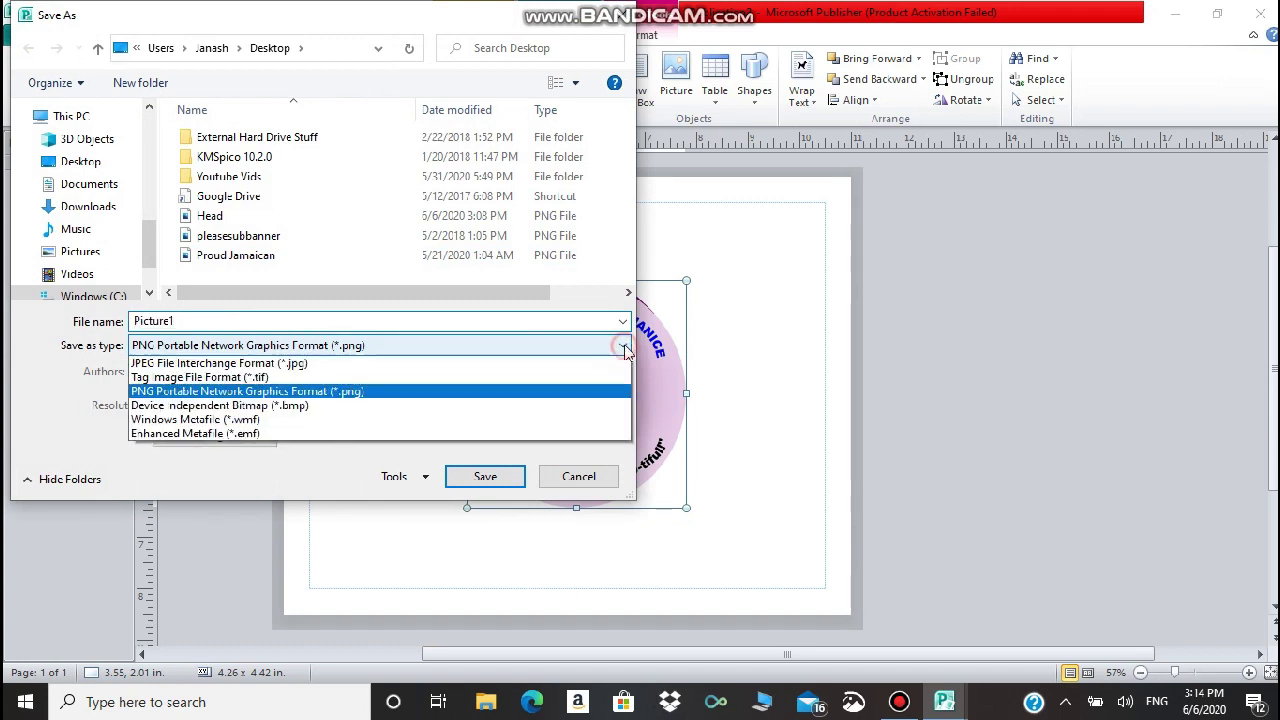
left_click(288, 345)
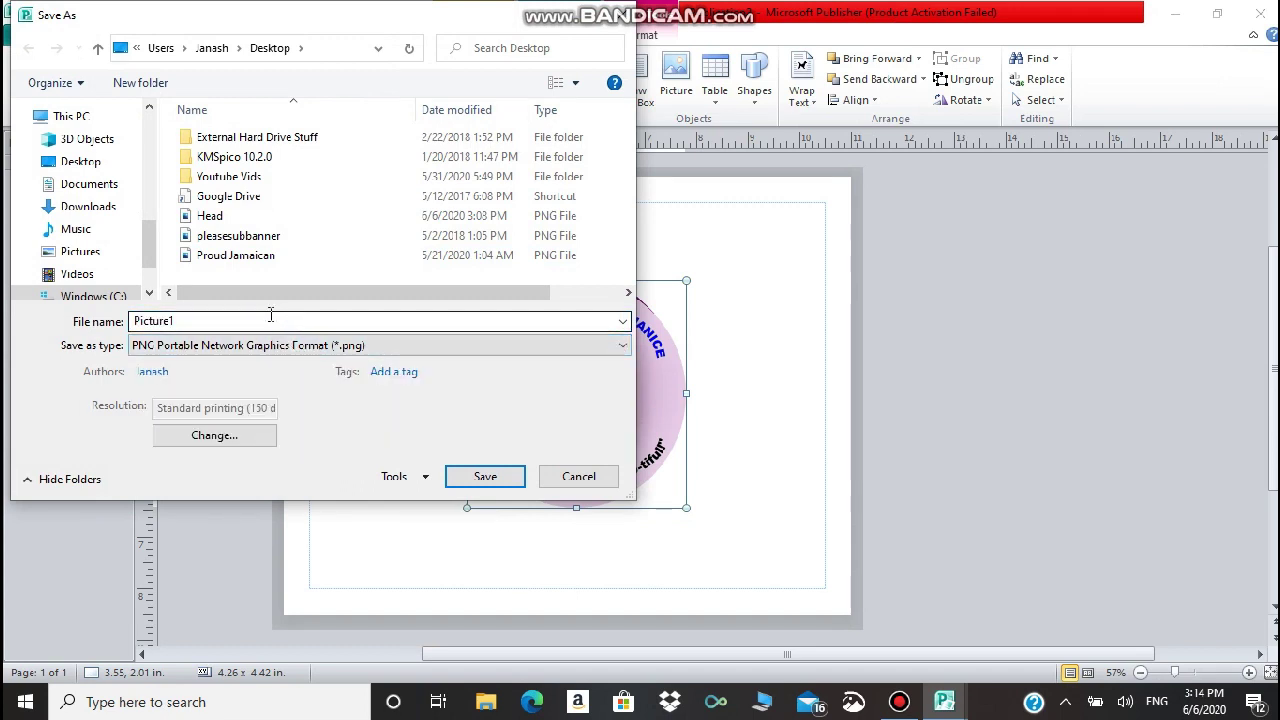
double_click(268, 320)
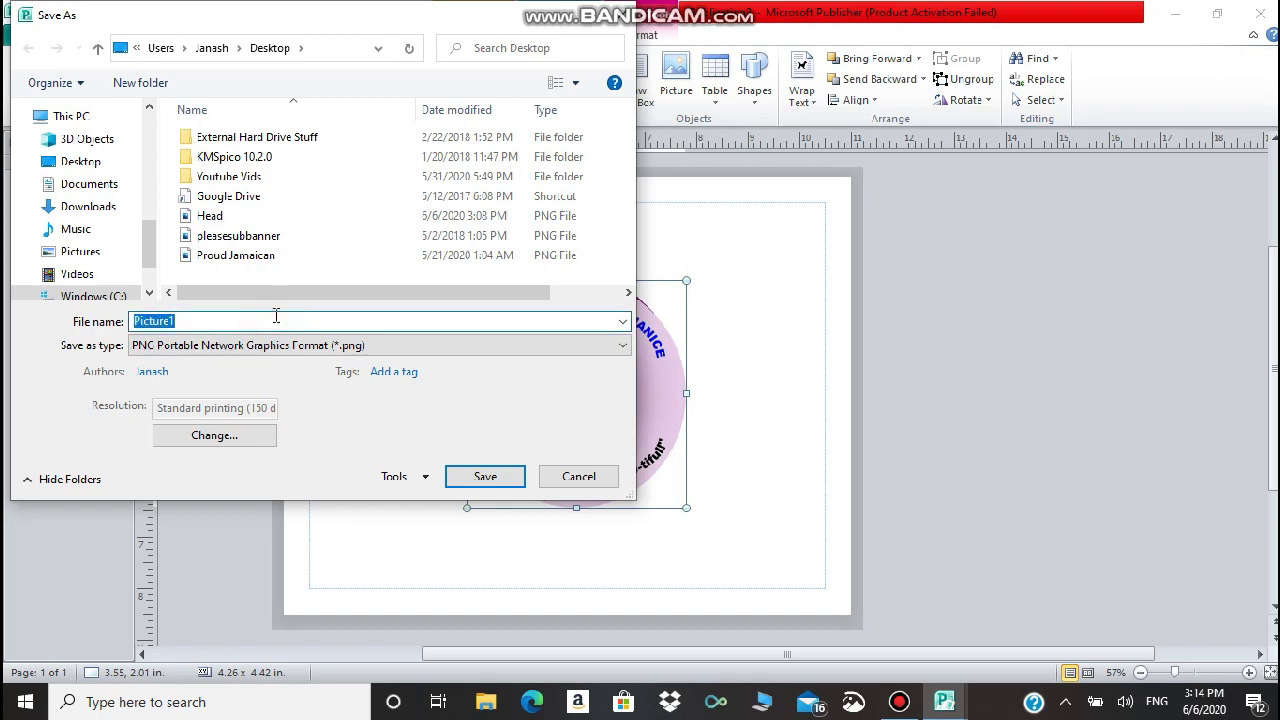
type("New Logo")
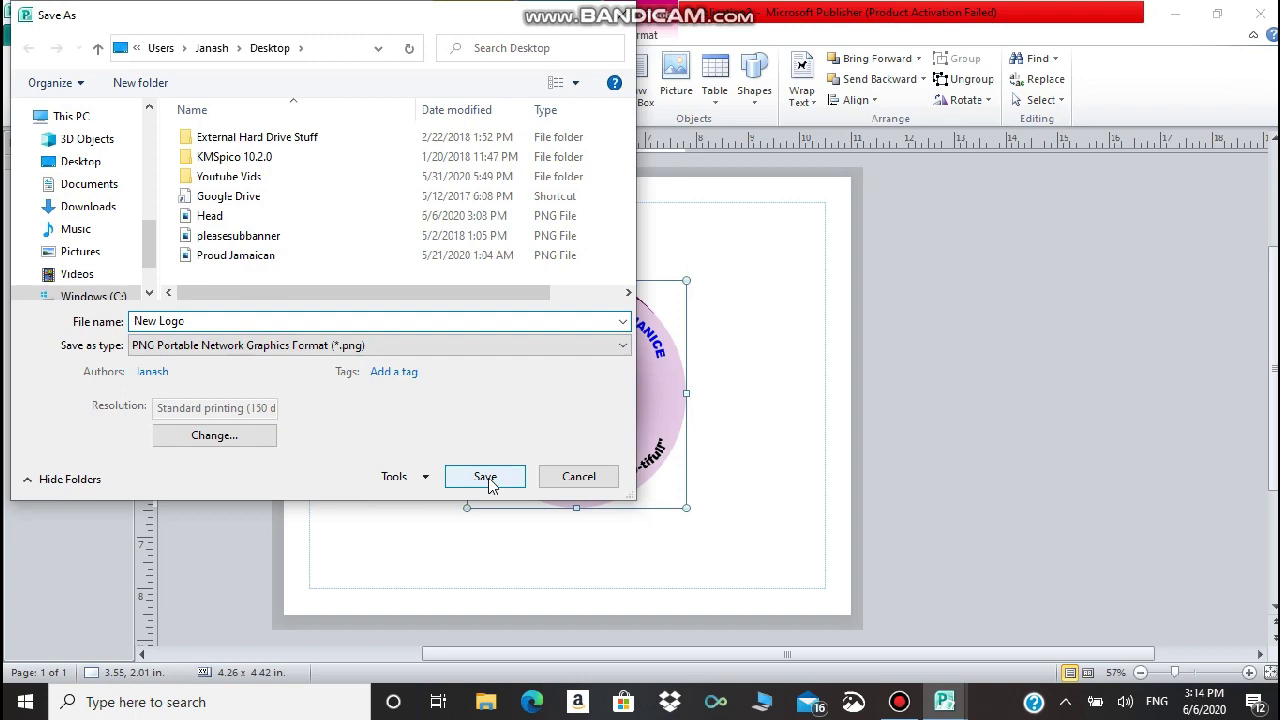
left_click(483, 479)
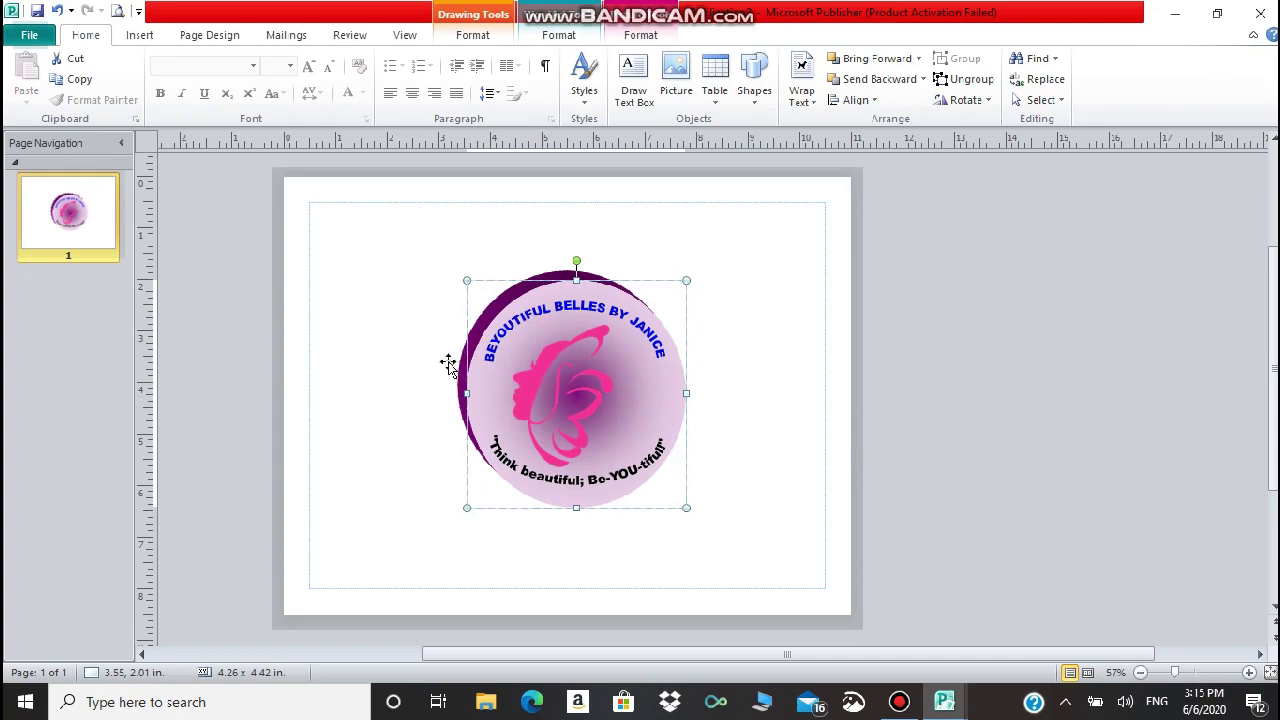
Minimize Publisher, open the New Logo picture from the desktop in Photos to check it, and close the viewer.
left_click(1176, 14)
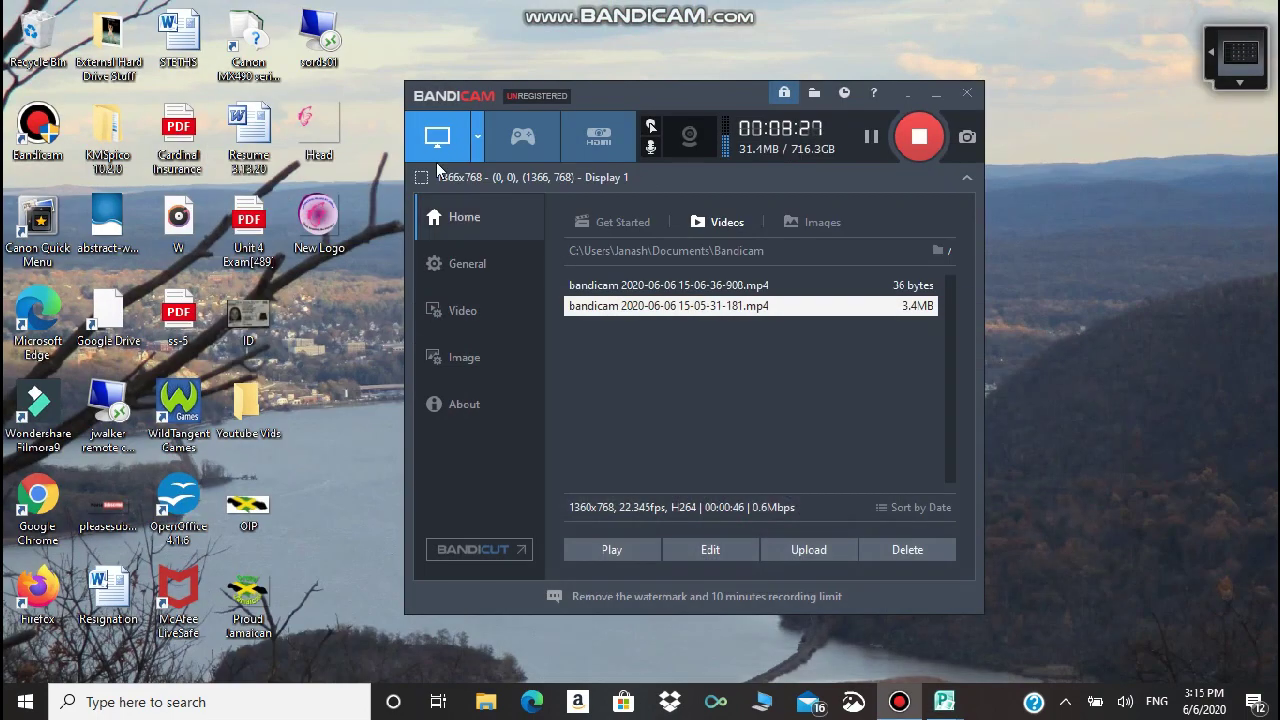
double_click(315, 222)
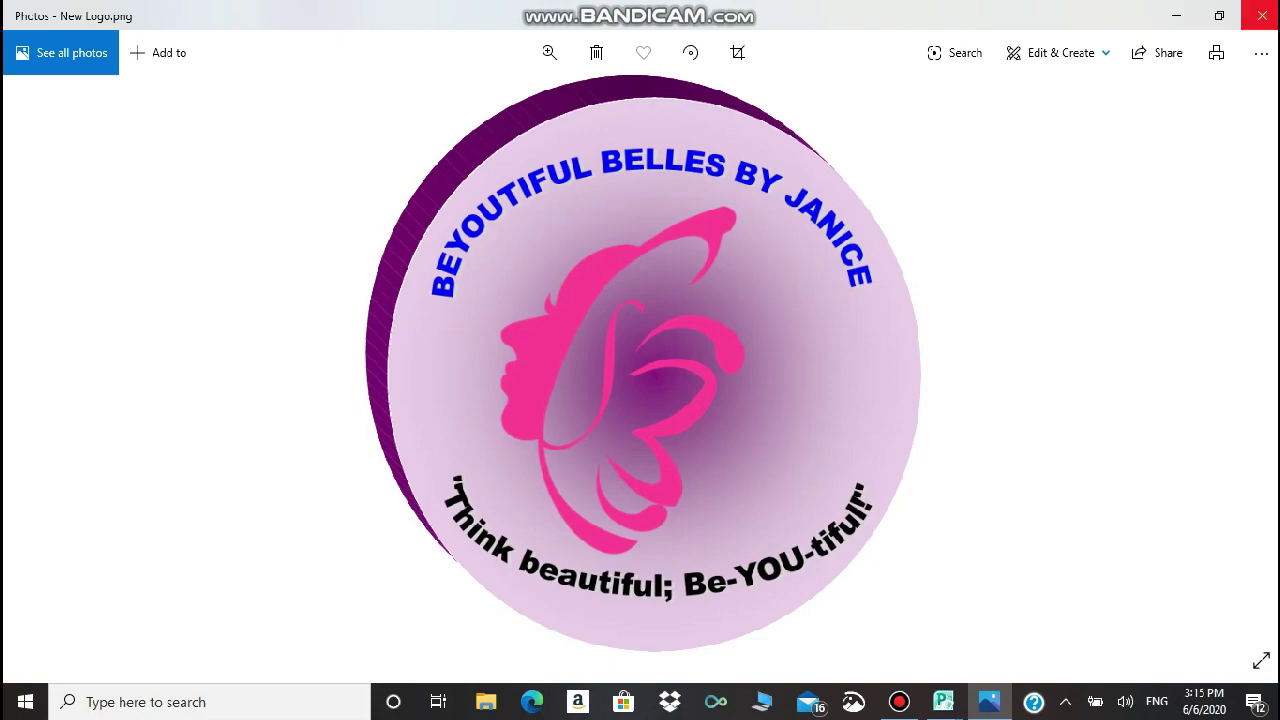
left_click(1262, 15)
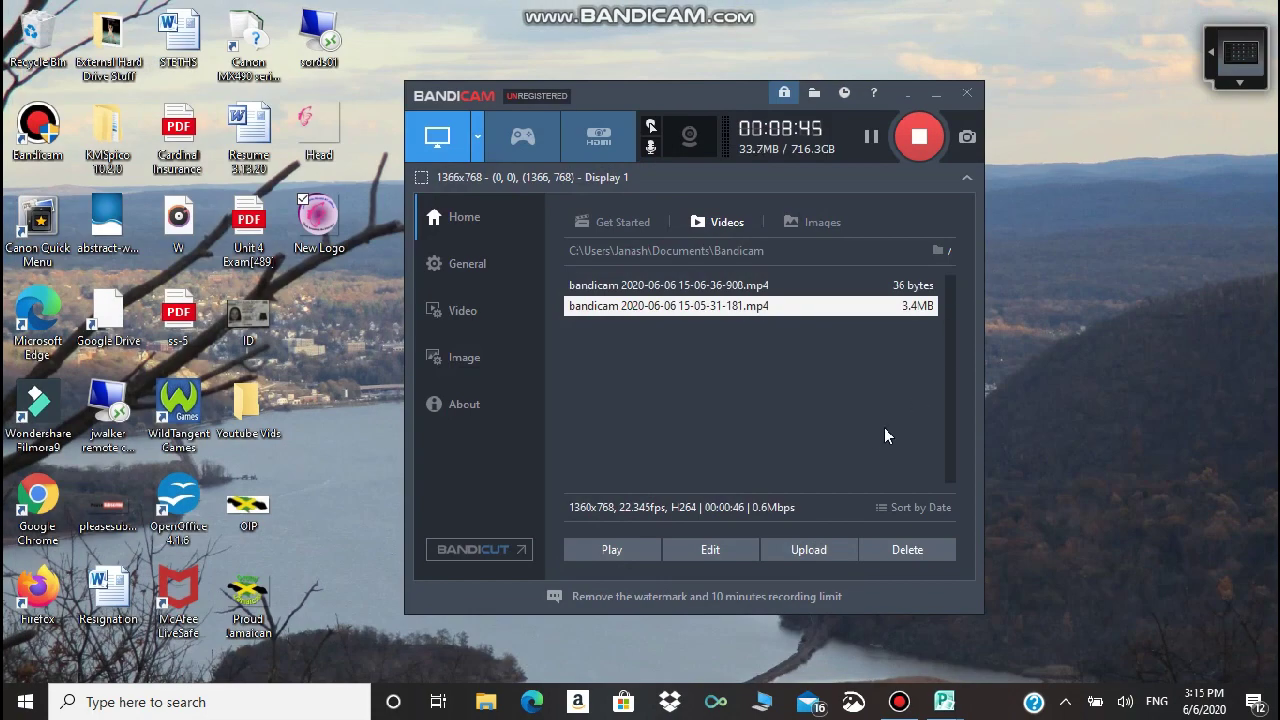